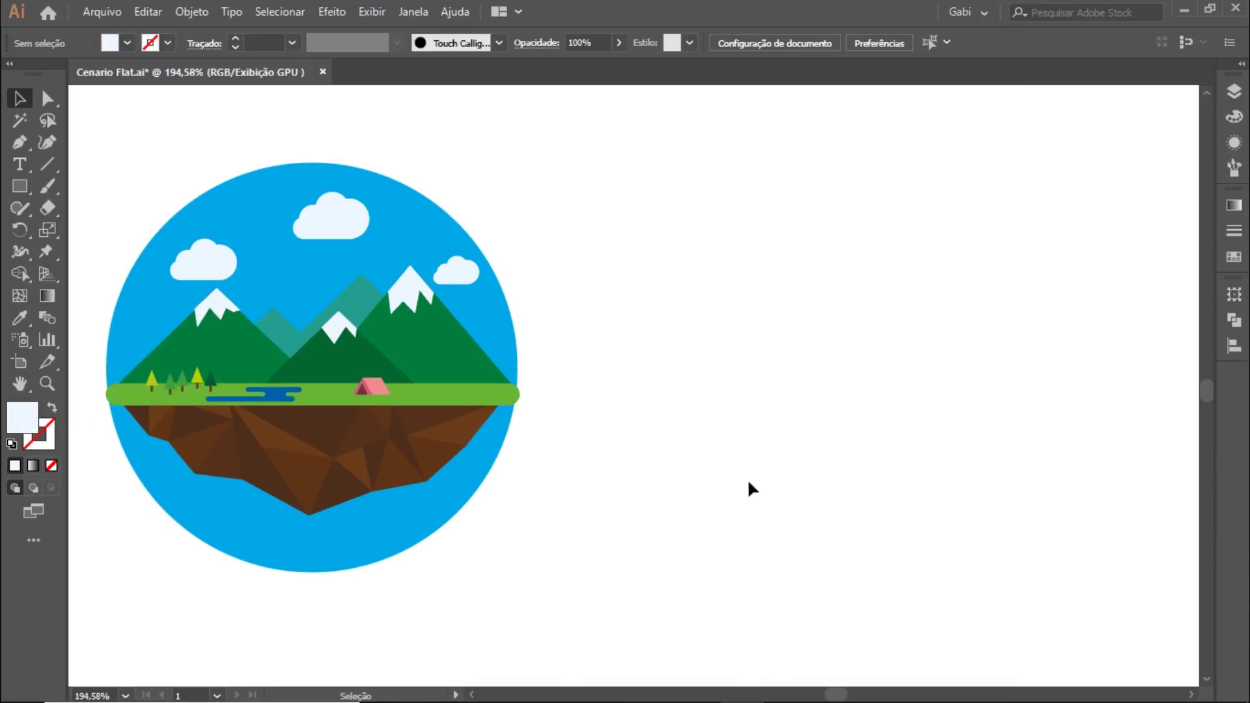
- Draw a long thin green rectangle beside the reference island, level with its ground strip
click(498, 399)
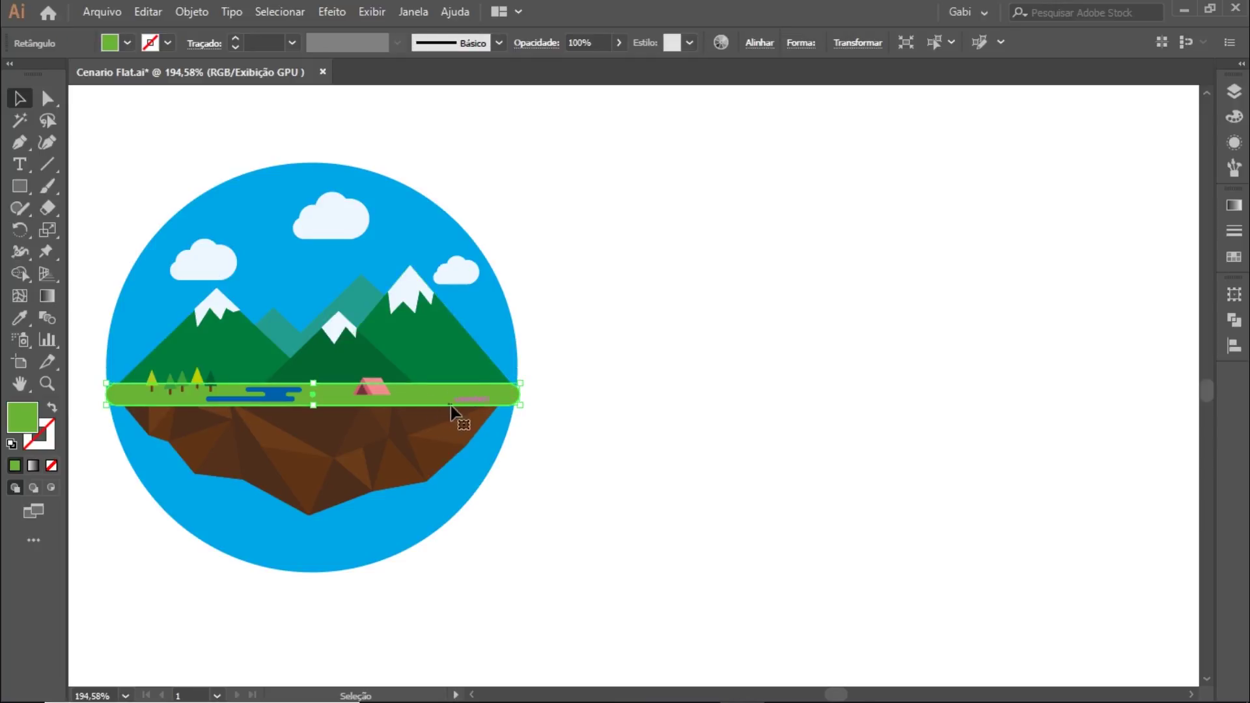
click(187, 111)
key(m)
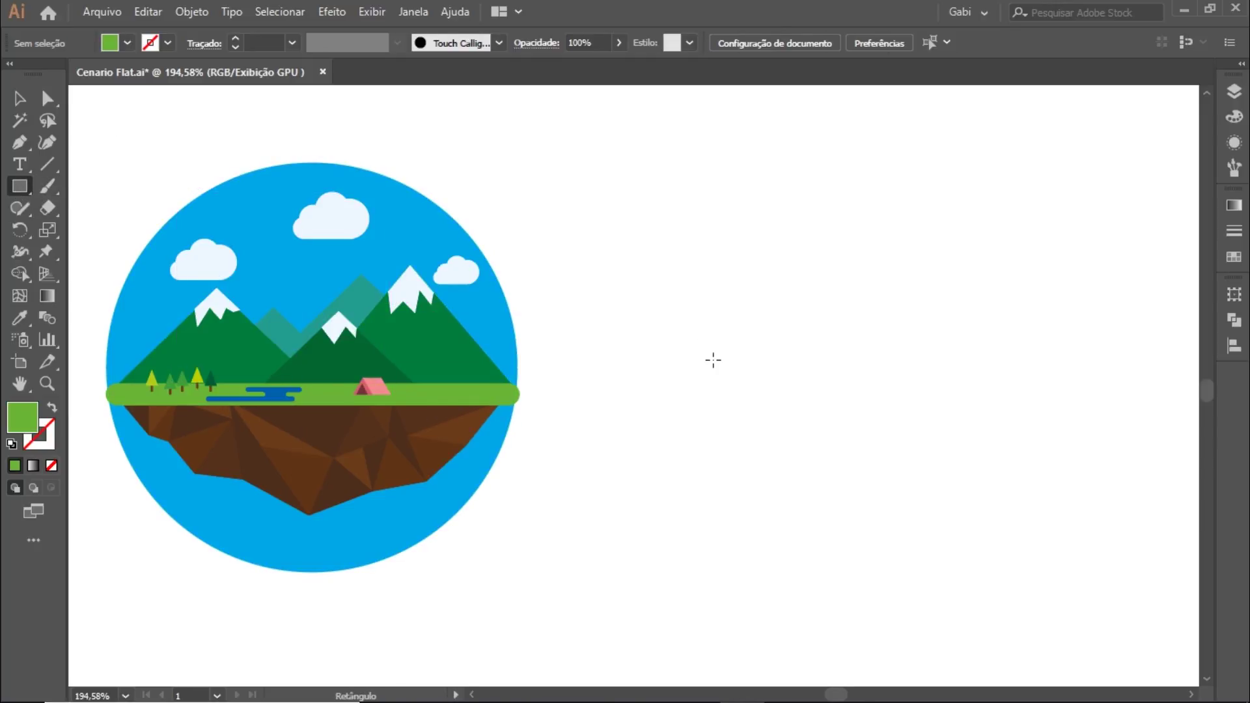
mouse_move(750, 383)
mouse_down()
mouse_move(783, 405)
mouse_move(1101, 411)
mouse_up()
click(20, 99)
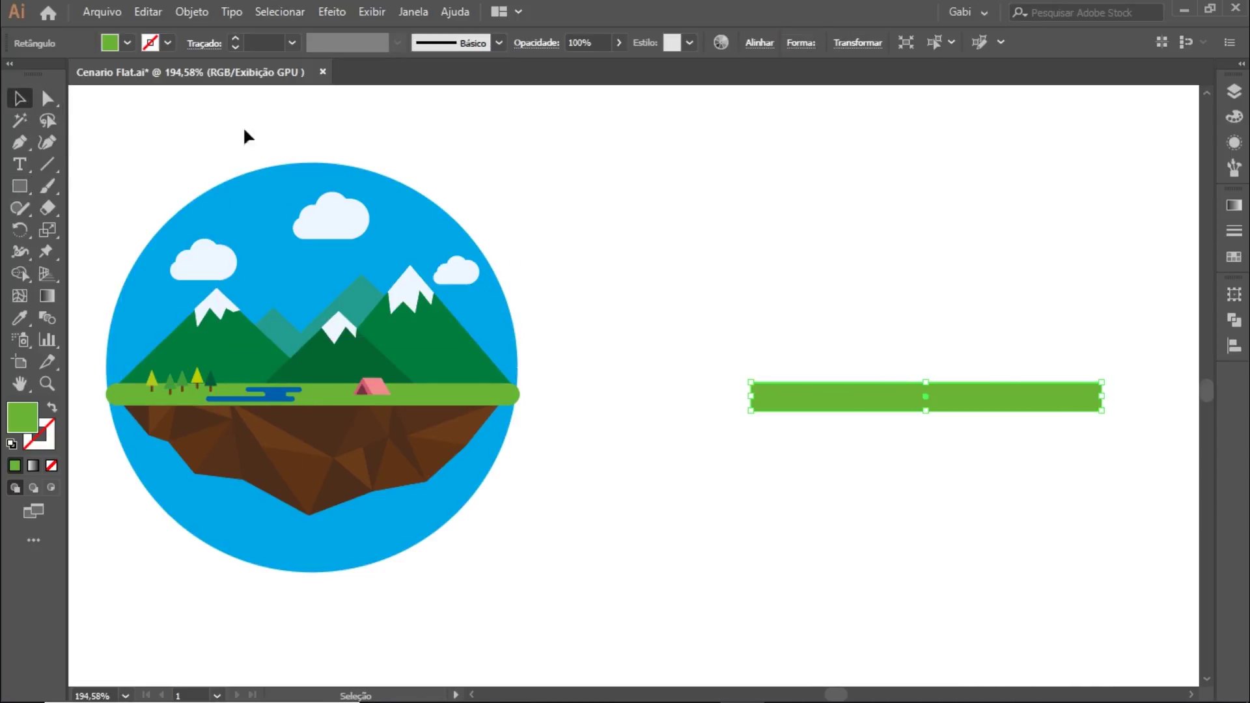
drag(822, 392, 779, 398)
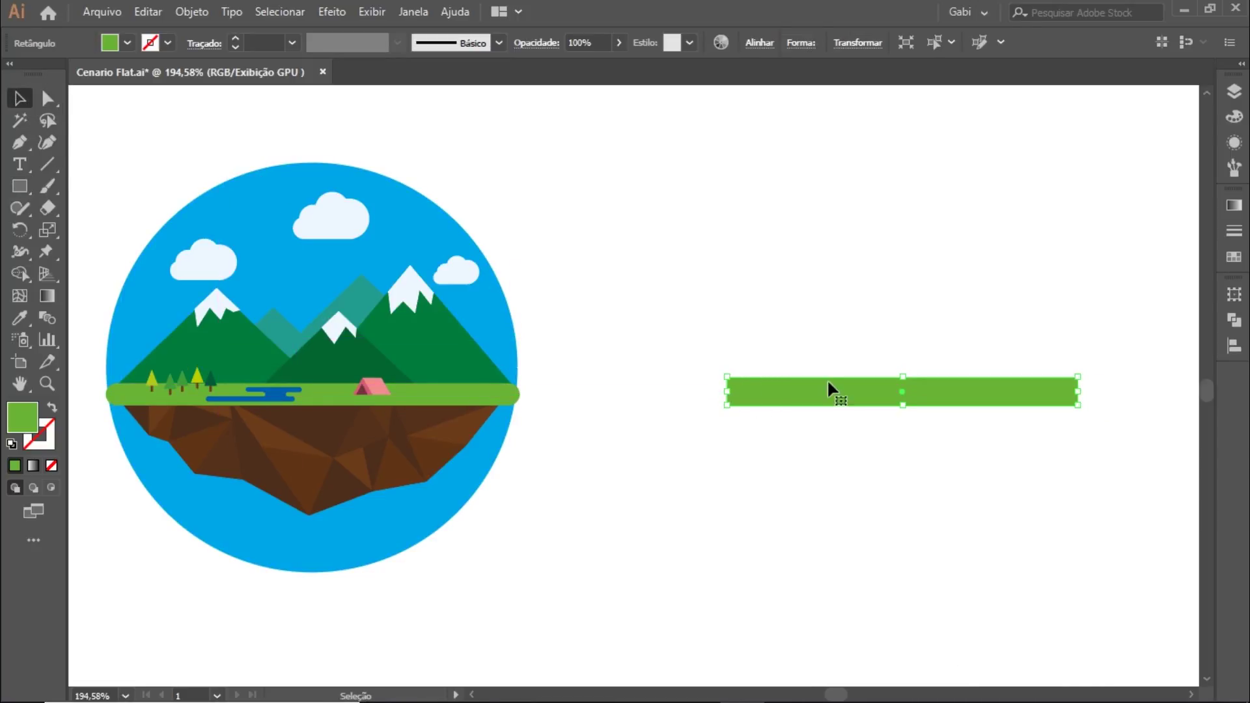
- Enable View > Show Corner Widget and drag the bar's left corners to test rounding
click(373, 12)
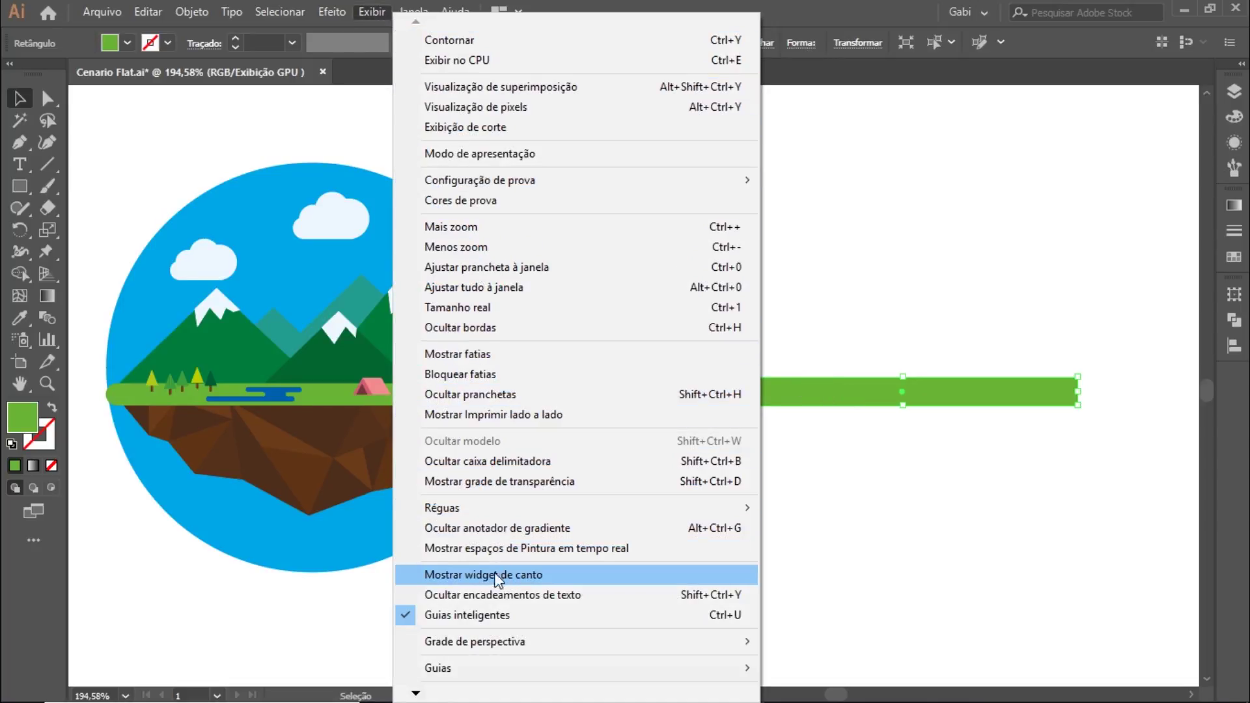
click(538, 575)
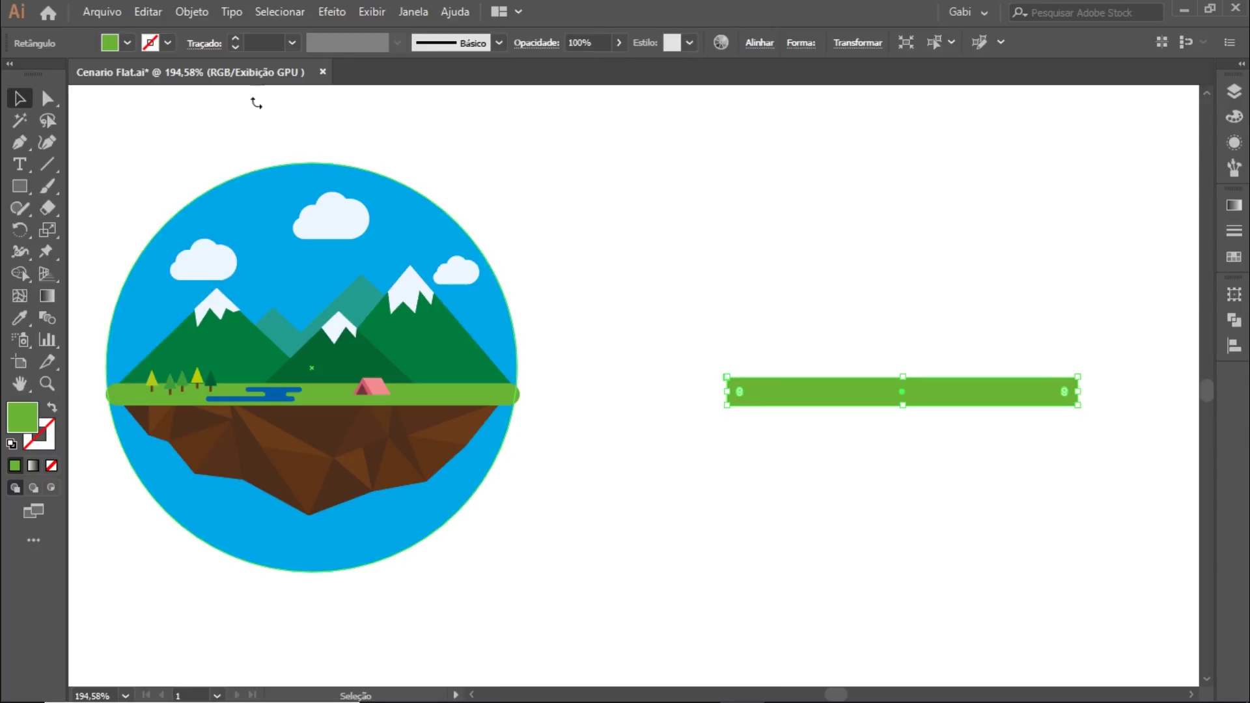
key(a)
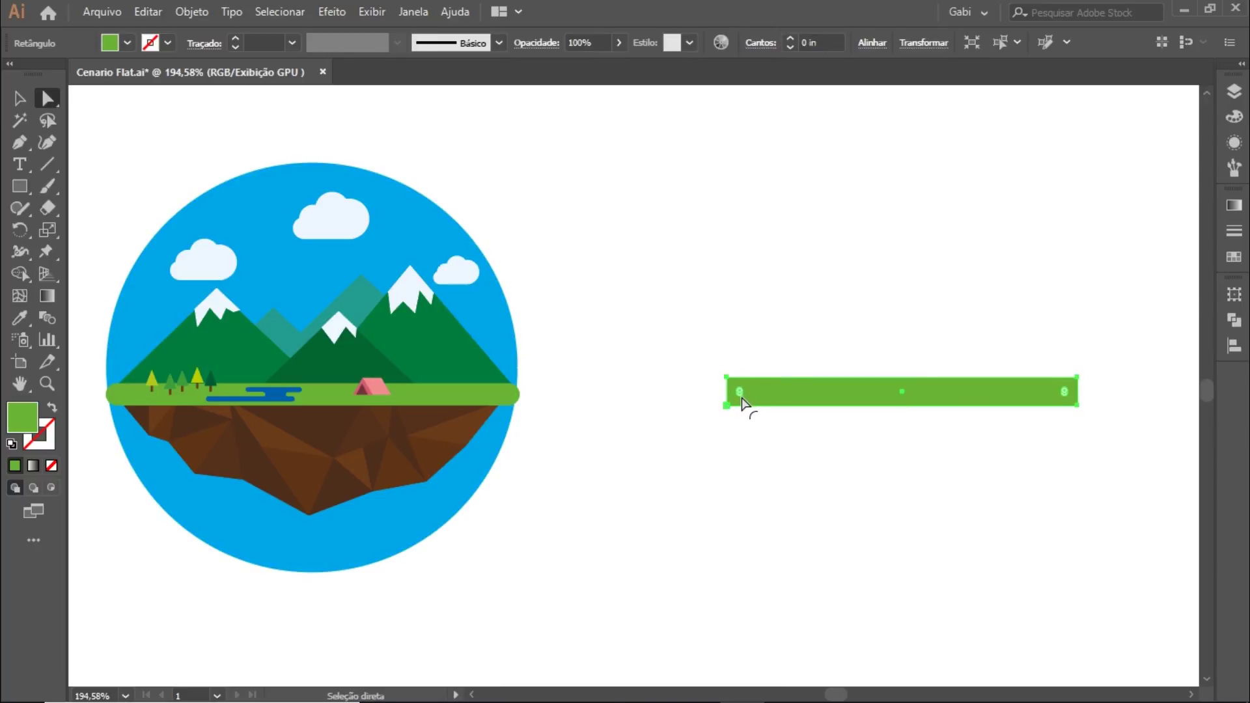
key(z)
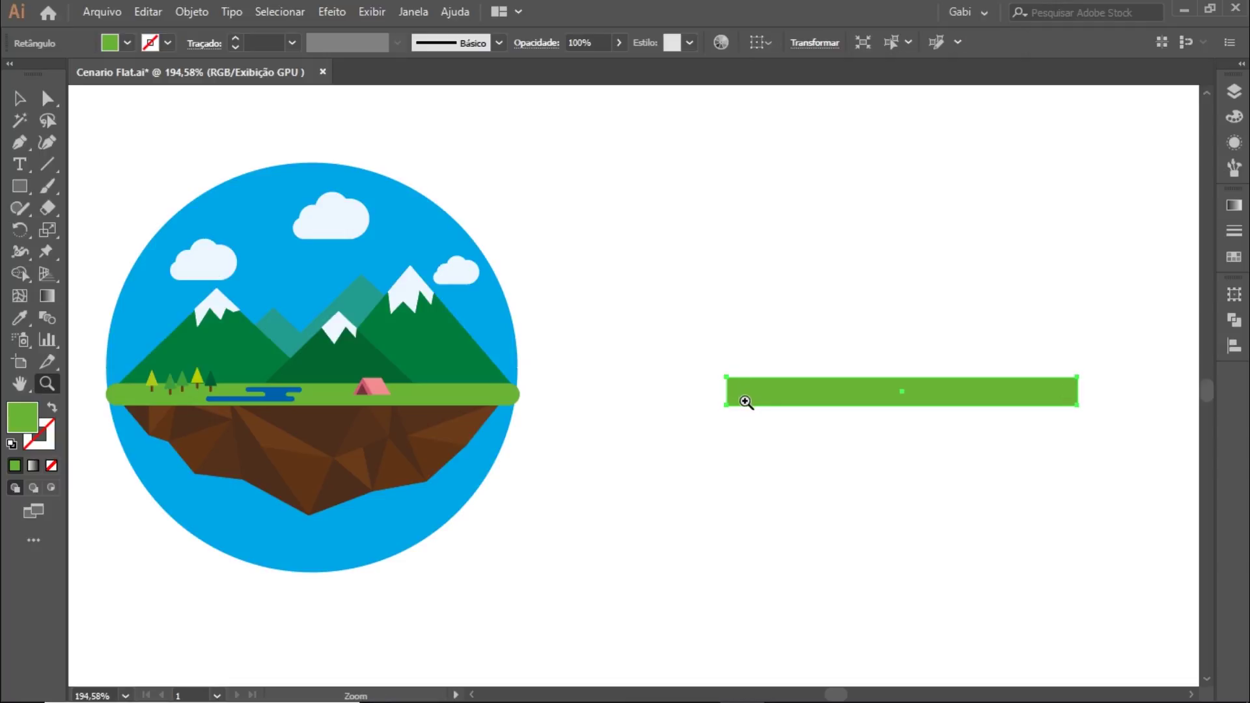
drag(731, 388, 1044, 488)
key(a)
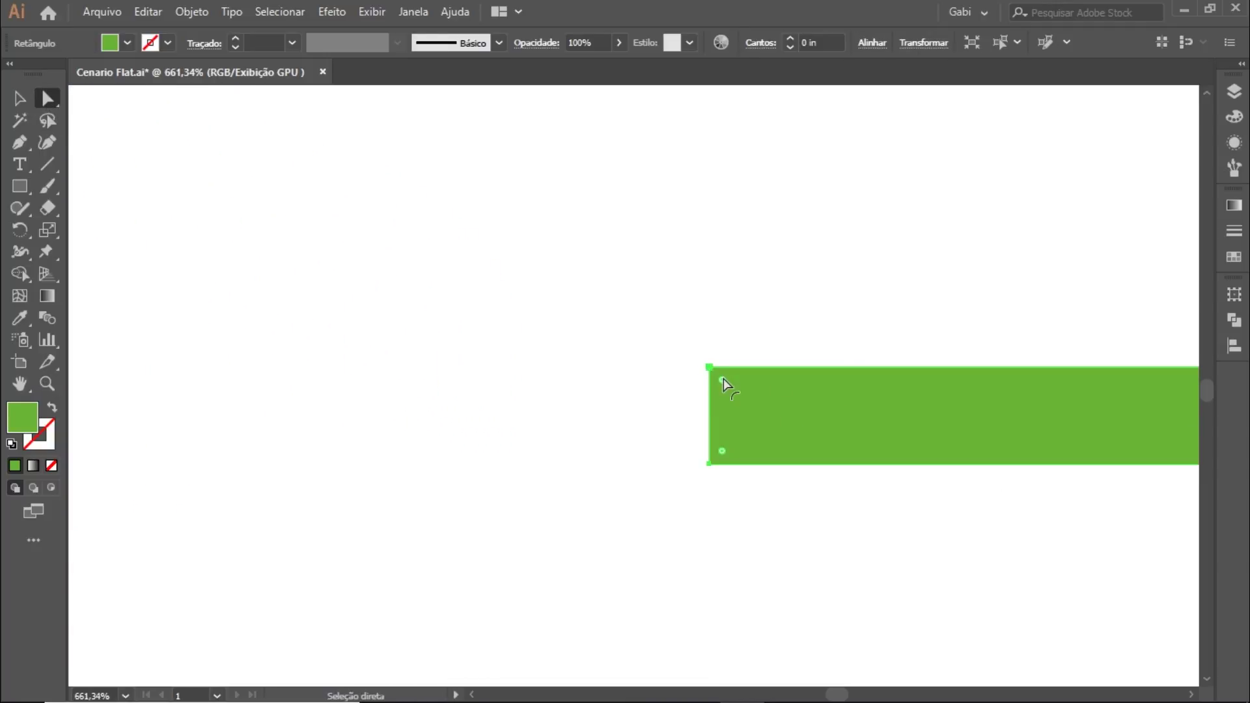
drag(721, 381, 804, 410)
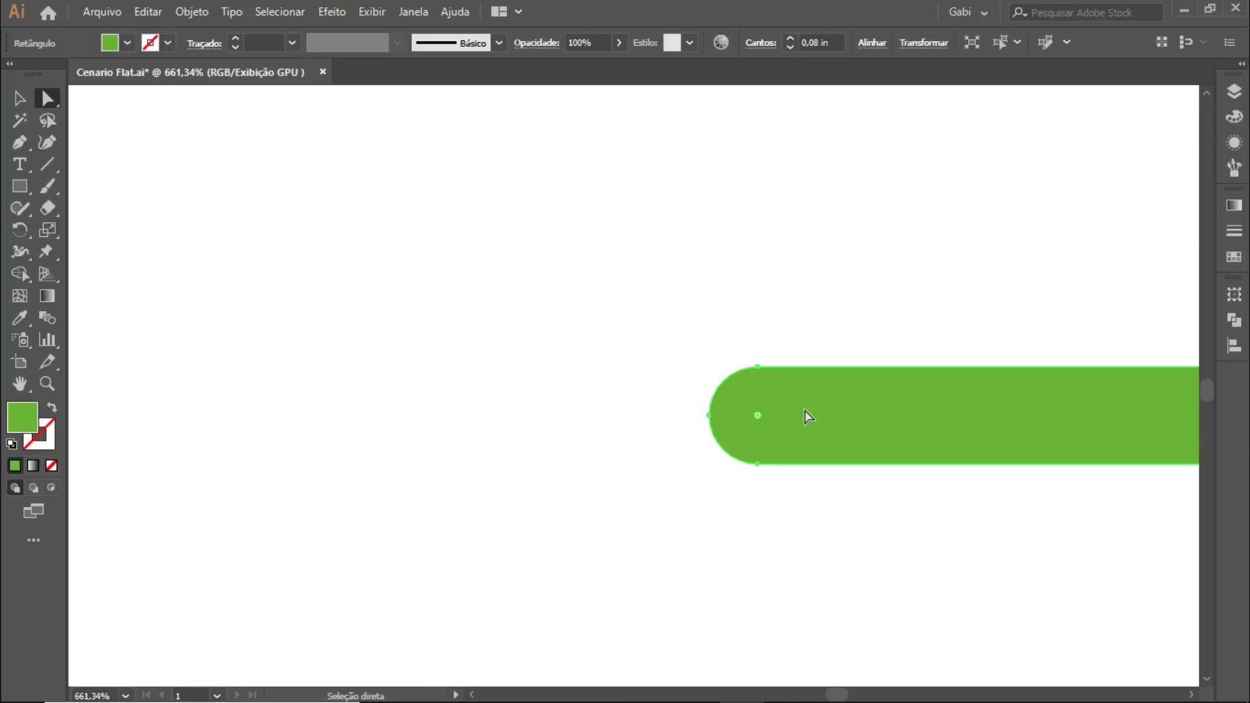
- Round the bar's ends fully, zoom back out, then undo the rounding
key(v)
key(ctrl+minus)
key(ctrl+minus)
key(a)
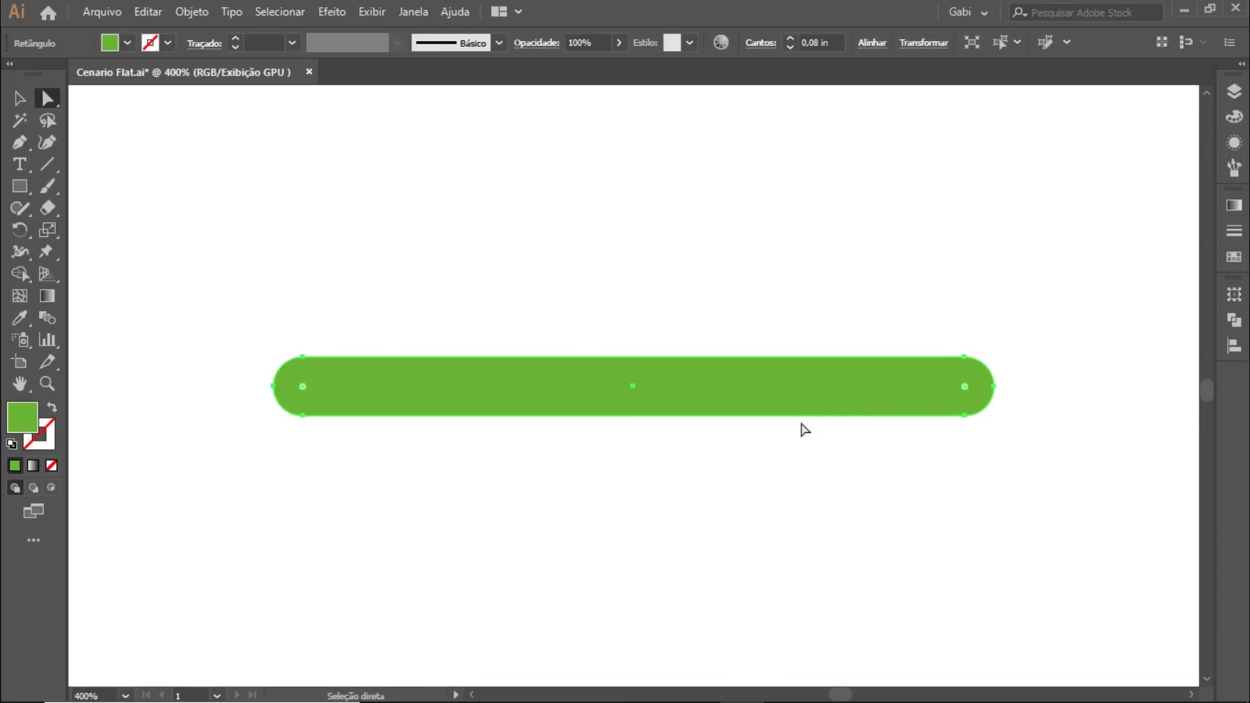
drag(302, 386, 424, 397)
key(ctrl+minus)
key(ctrl+minus)
key(ctrl+minus)
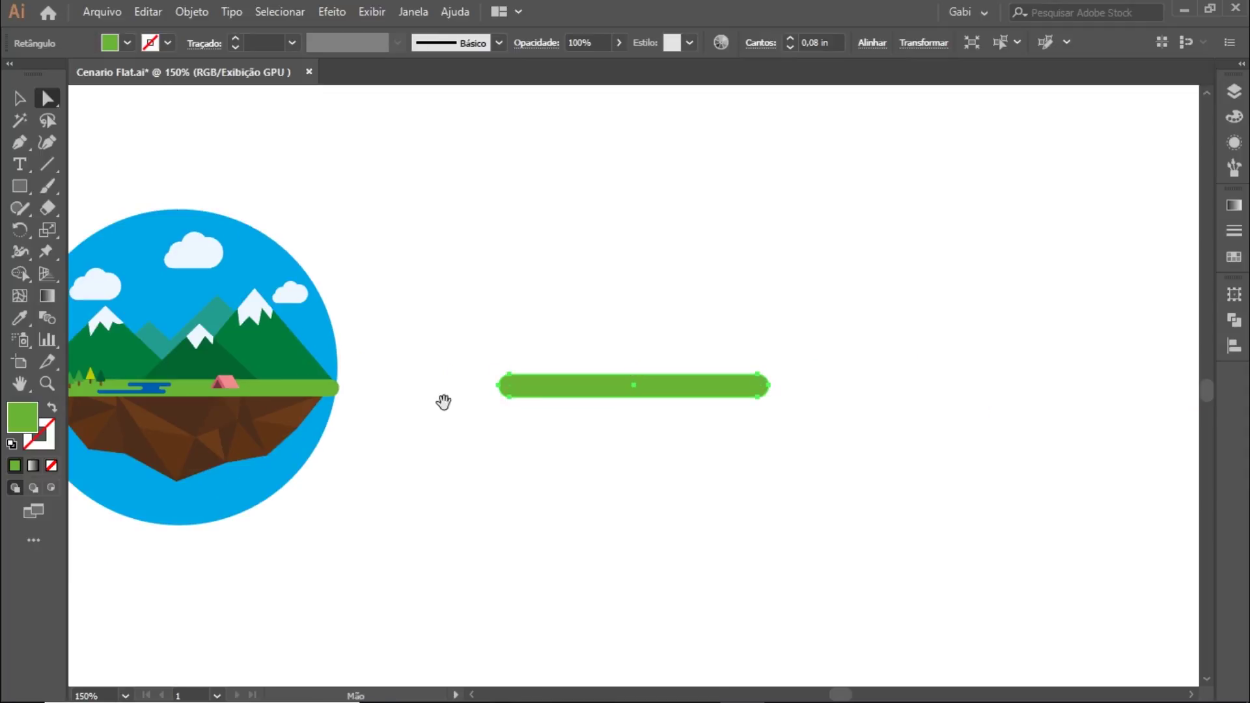
drag(441, 399, 680, 484)
scroll(887, 480, up, 1)
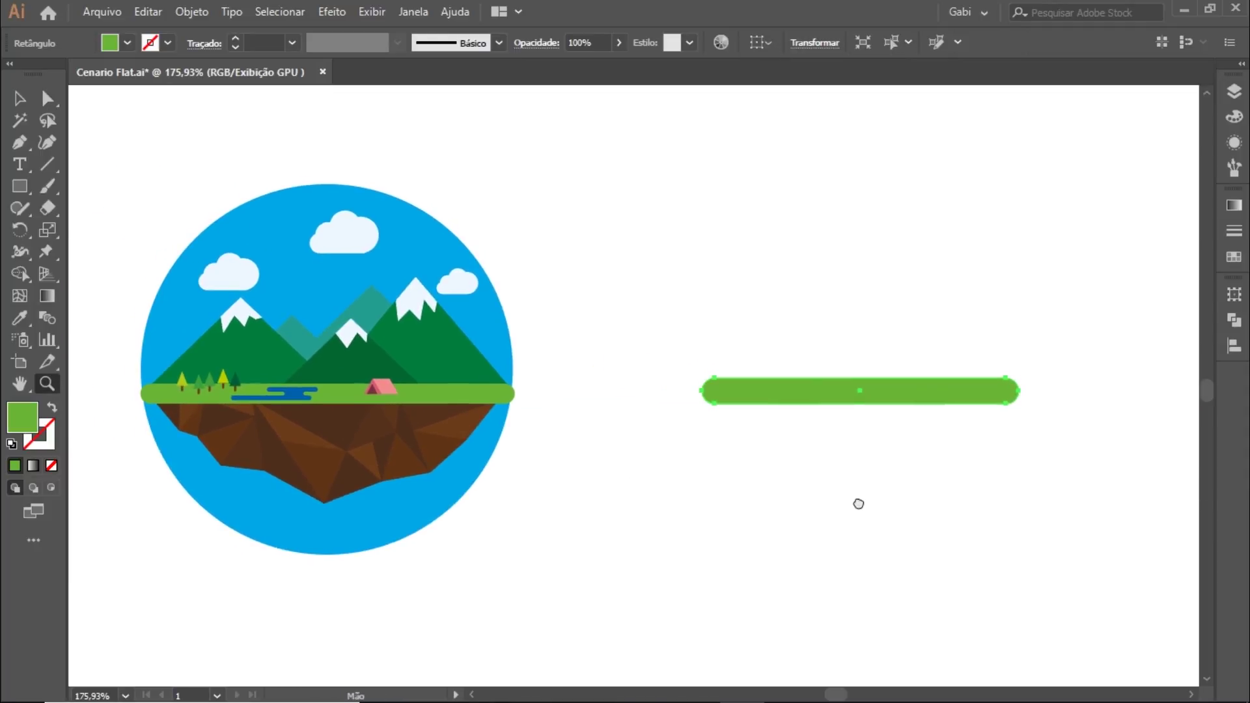
key(v)
key(ctrl+z)
- Apply Effect > Stylize > Round Corners to the green bar with Preview on, giving pill-shaped ends
click(731, 408)
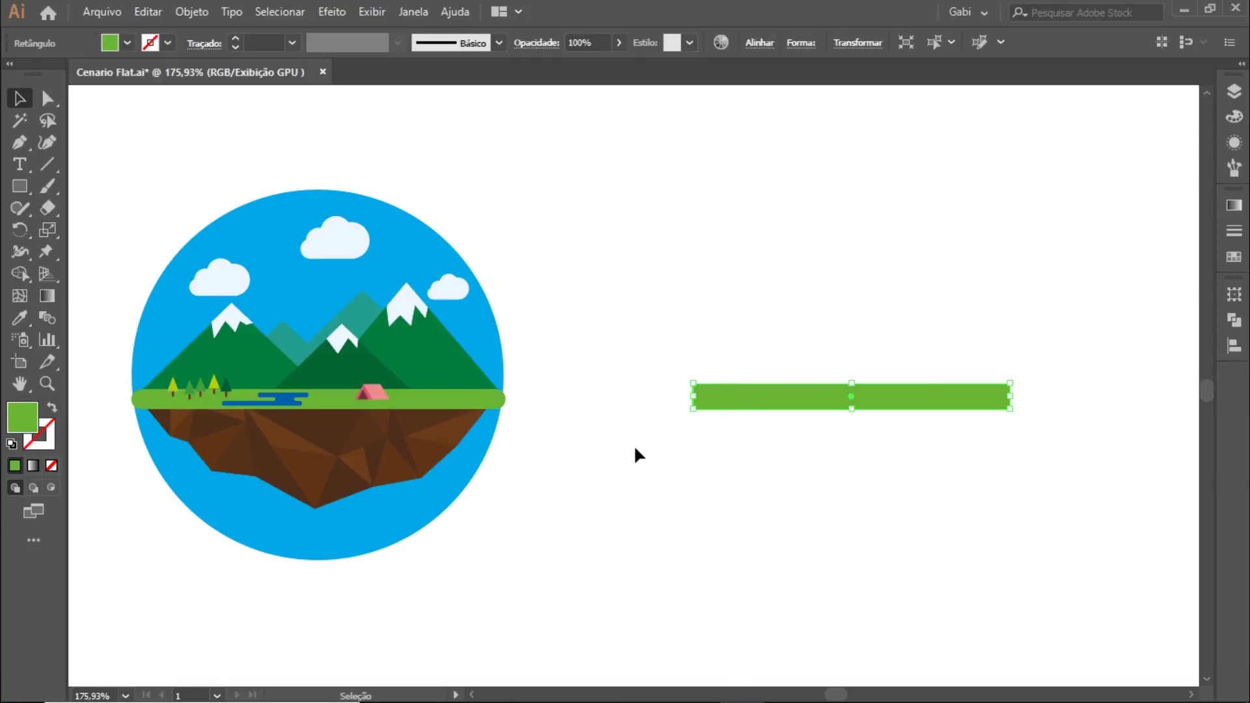
click(371, 11)
mouse_move(332, 11)
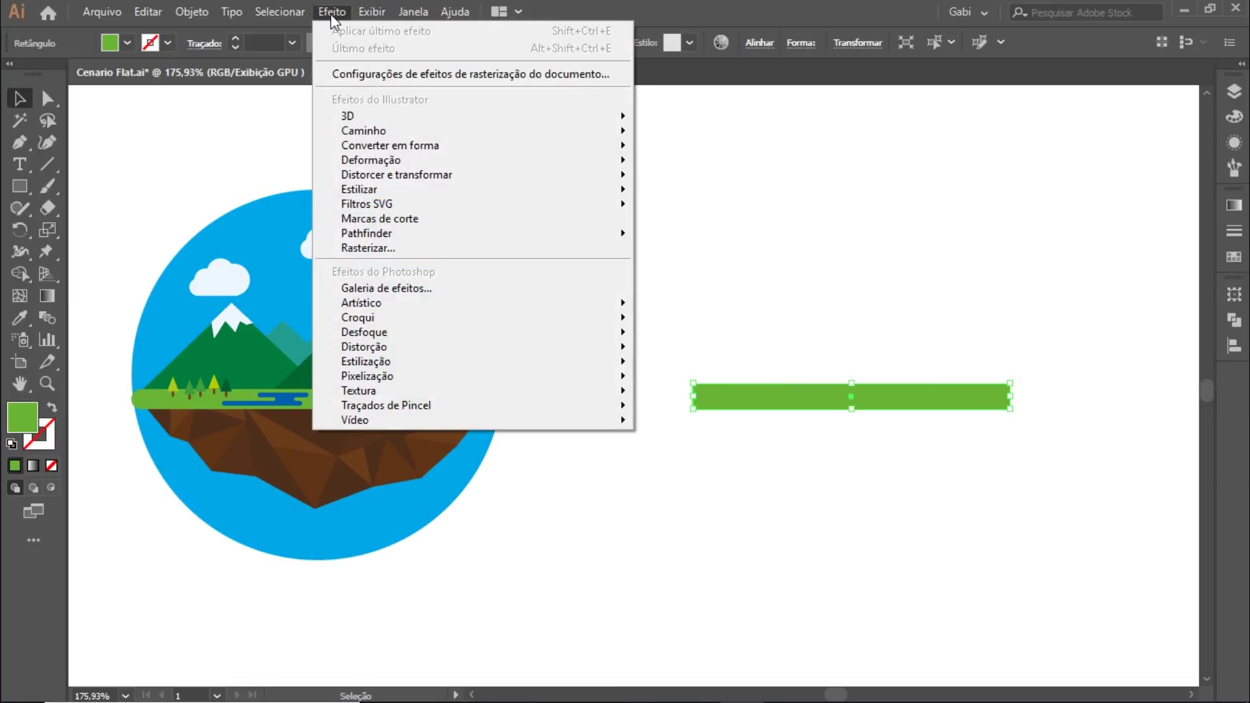
mouse_move(359, 189)
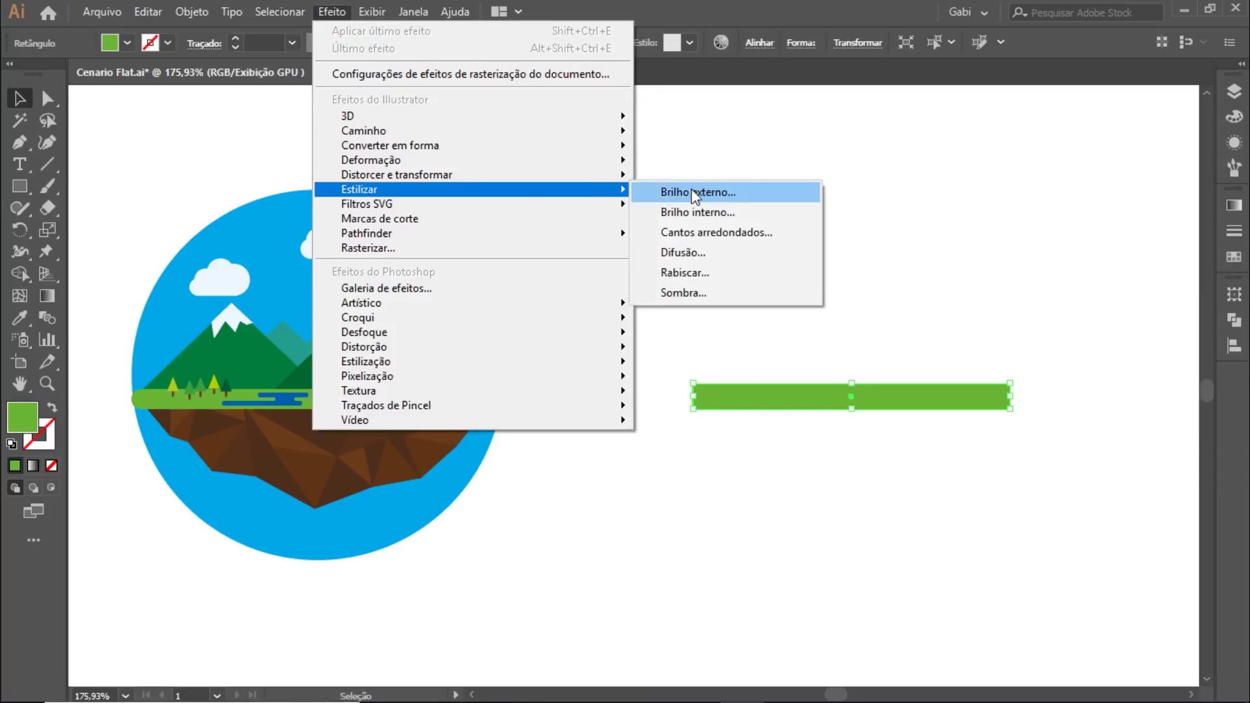
click(716, 232)
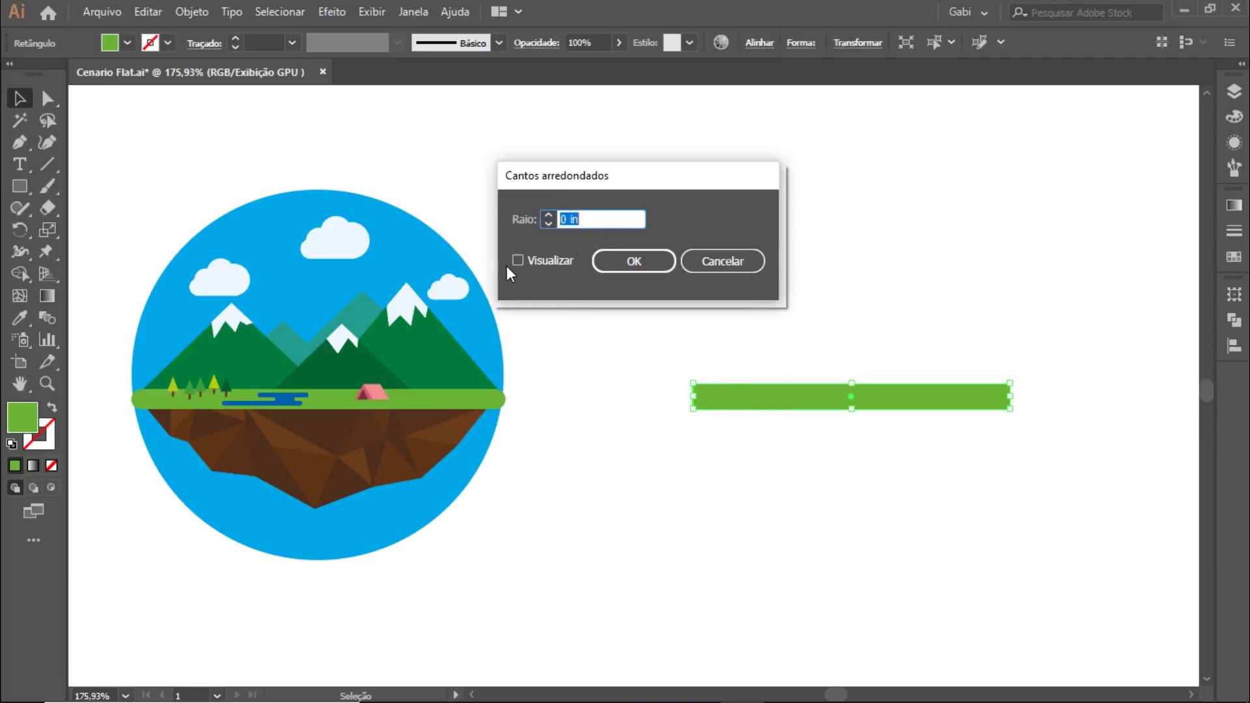
click(517, 261)
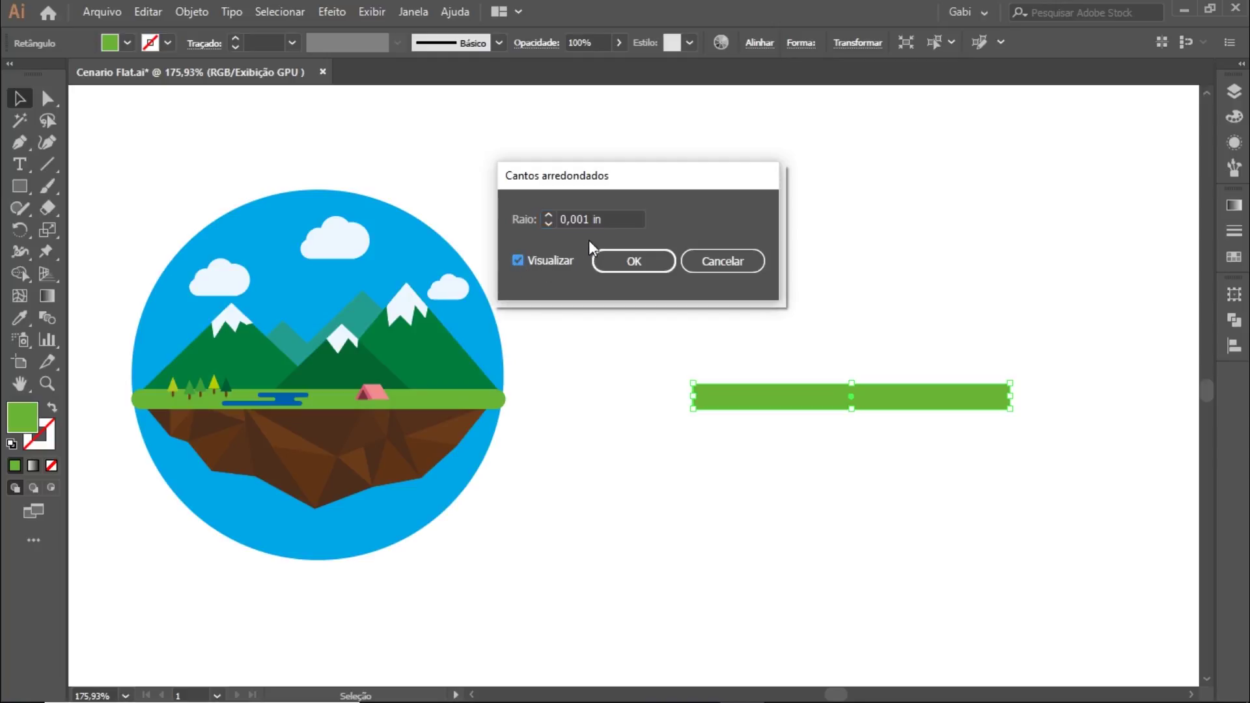
click(637, 219)
key(Return)
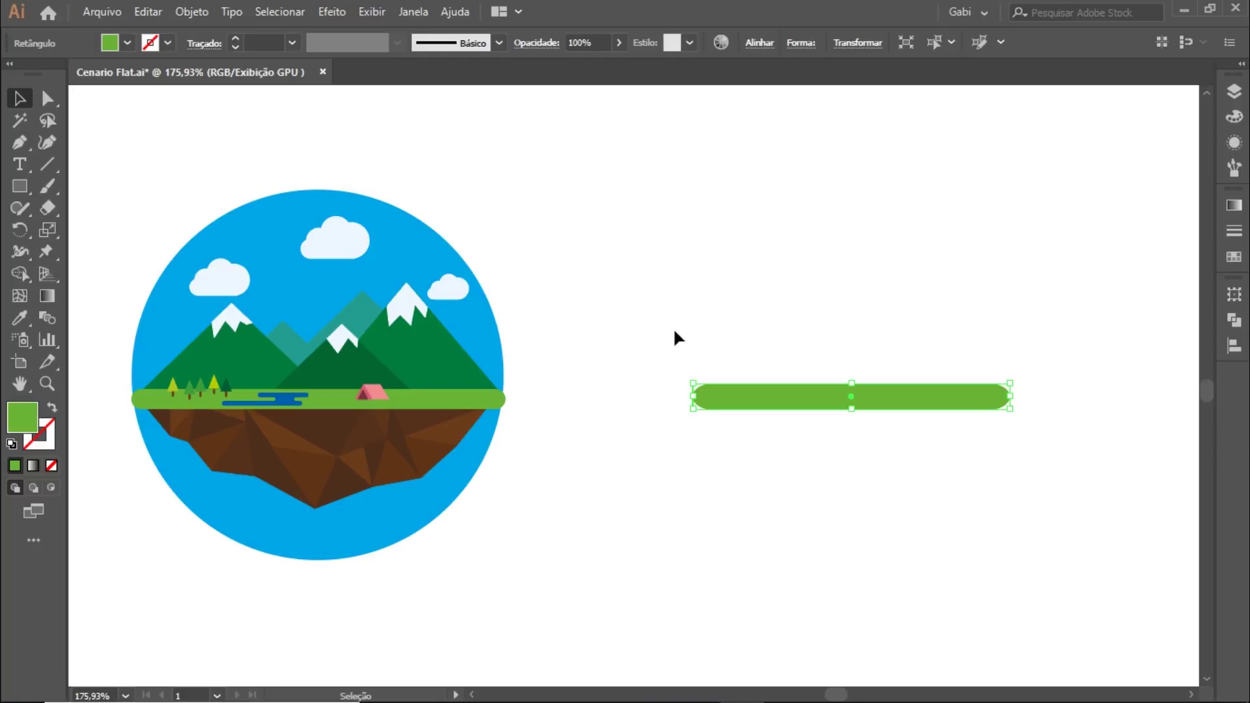
click(710, 371)
scroll(731, 396, up, 1)
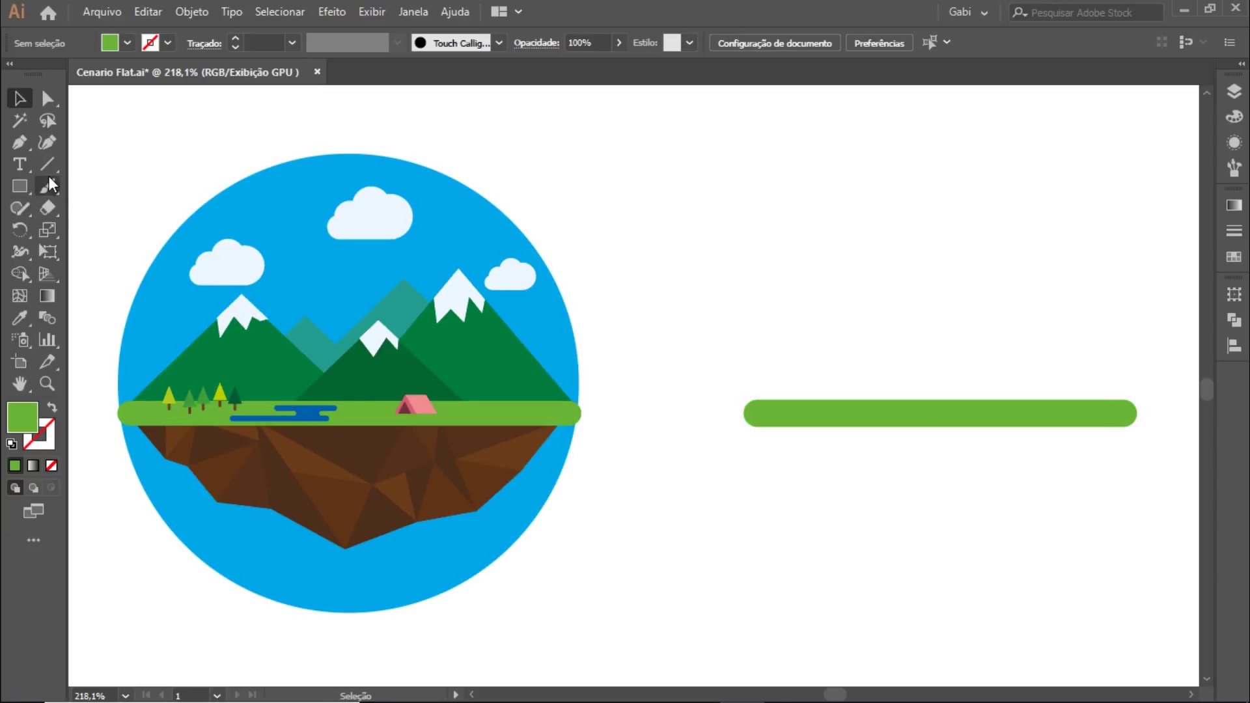
- Pen-draw a triangular mountain on the bar's left end, filled with the reference's dark green
click(20, 142)
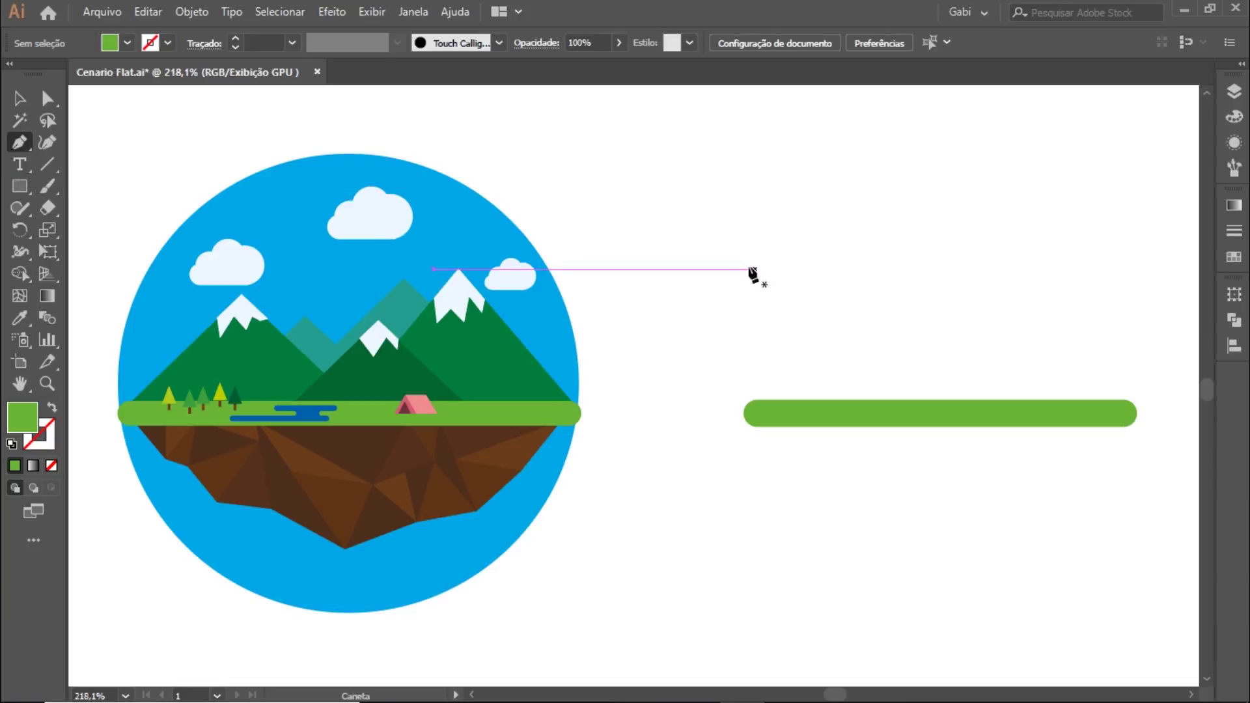
drag(766, 405, 860, 279)
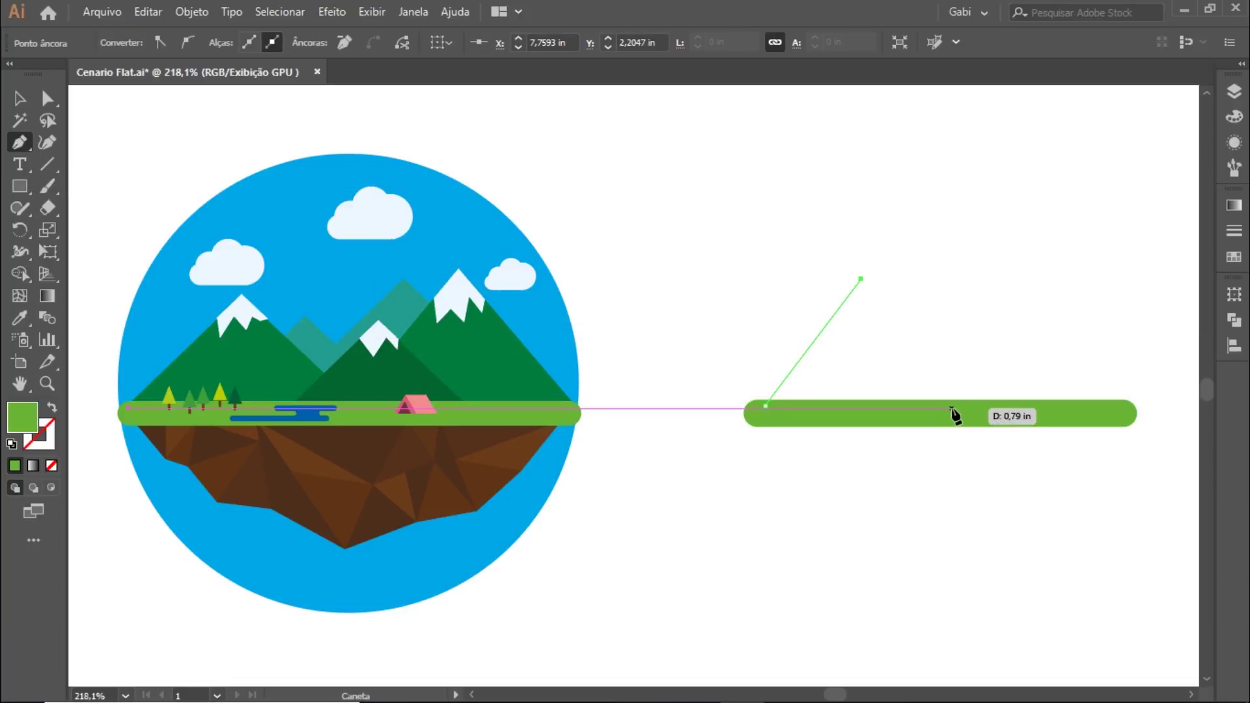
click(953, 410)
click(766, 406)
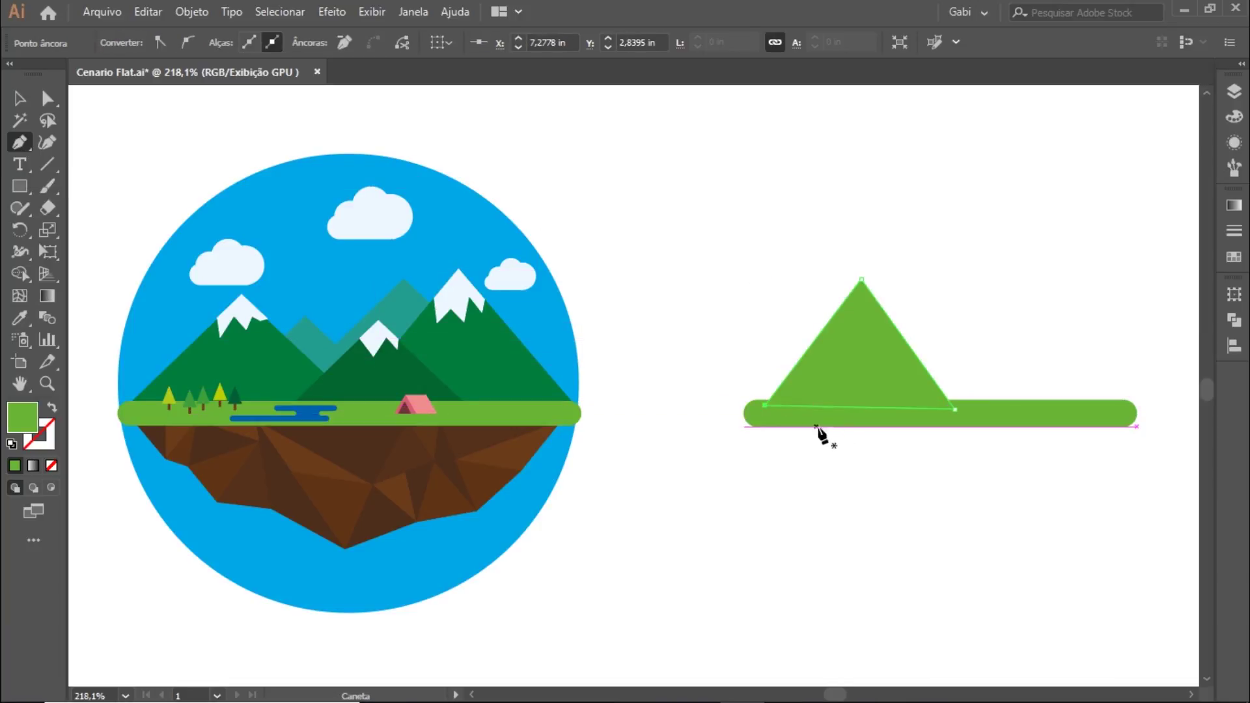
key(i)
click(280, 356)
- Send the triangle behind the green ground bar and nudge it down onto it
key(v)
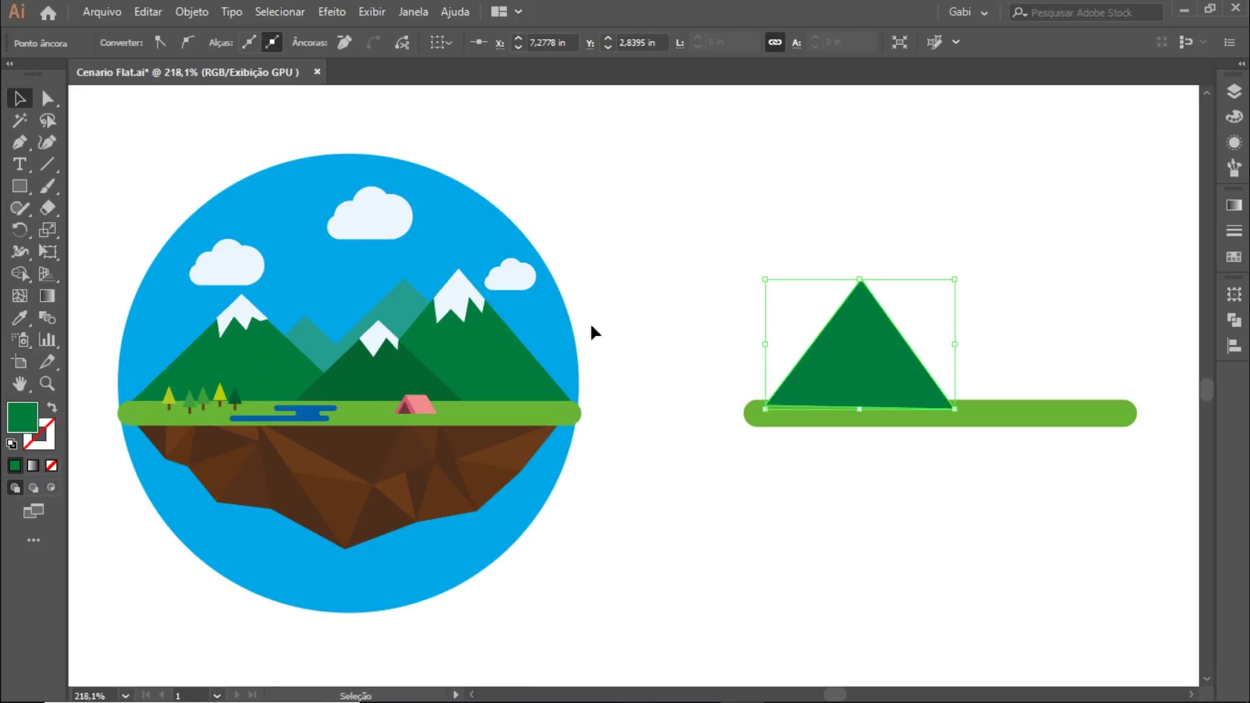
click(756, 316)
click(857, 349)
key(ctrl+shift+bracketleft)
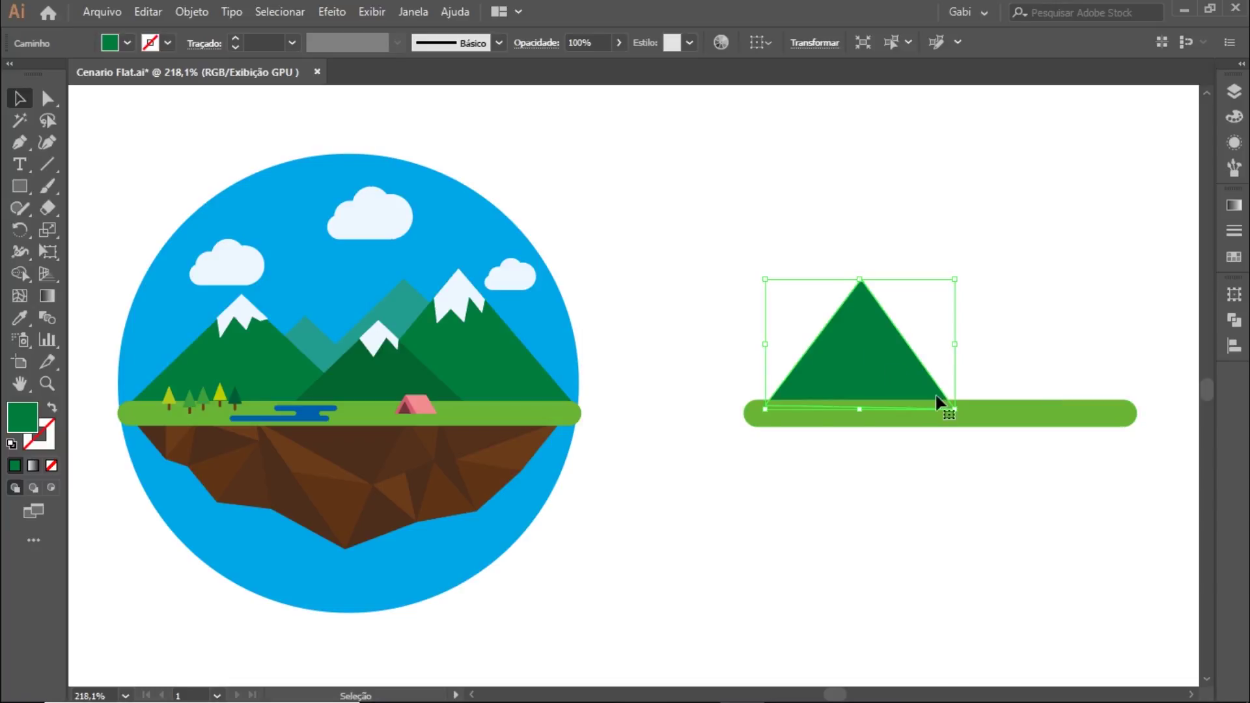
drag(943, 410, 947, 416)
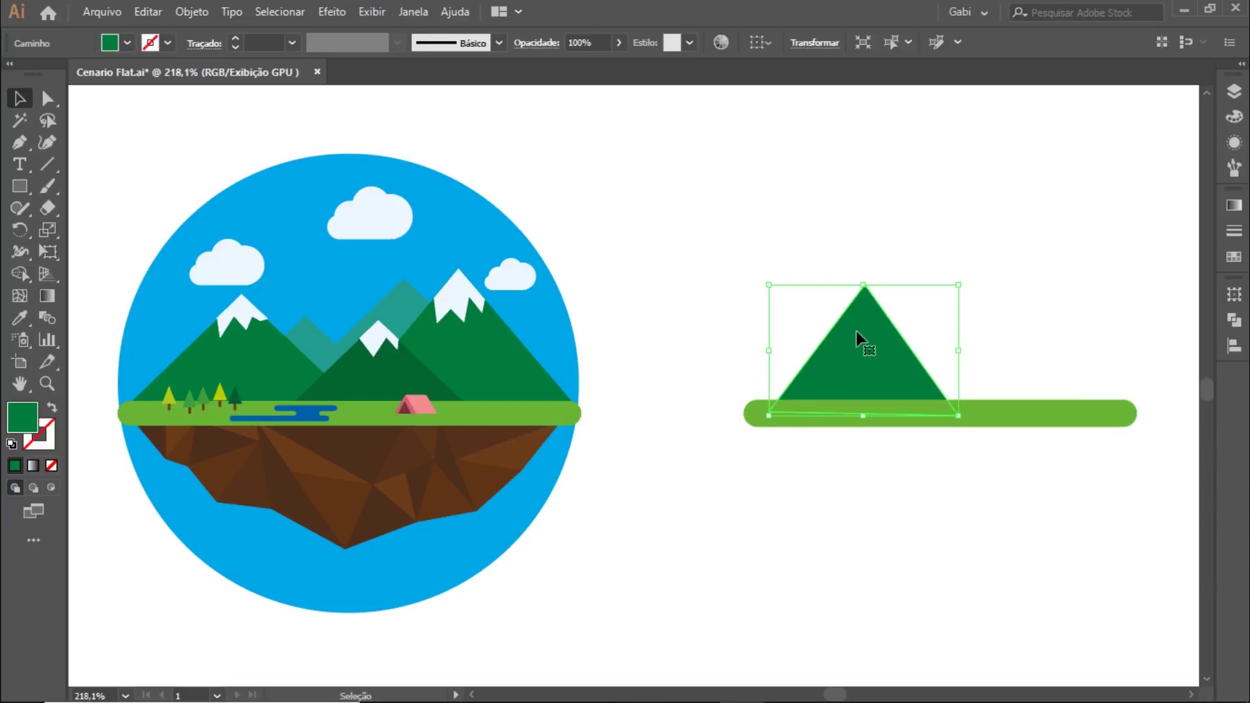
- Darken the back mountain's green fill with the Color panel sliders, then deselect
right_click(870, 365)
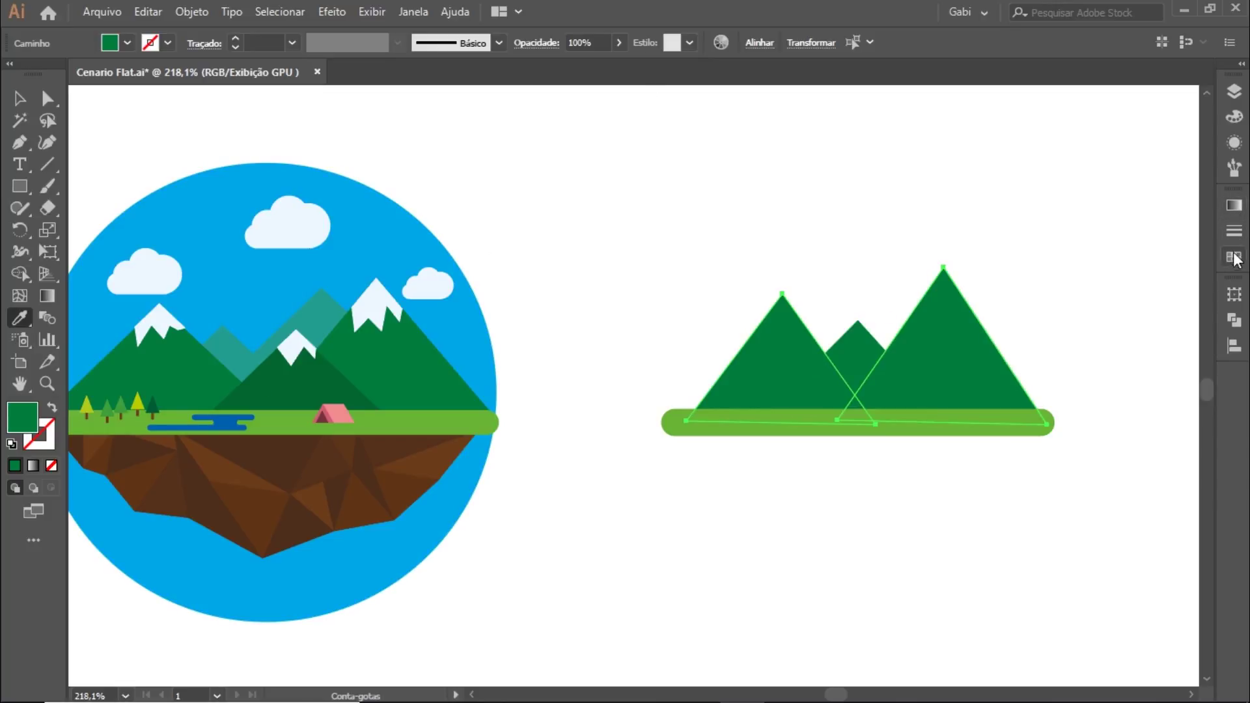
click(1235, 207)
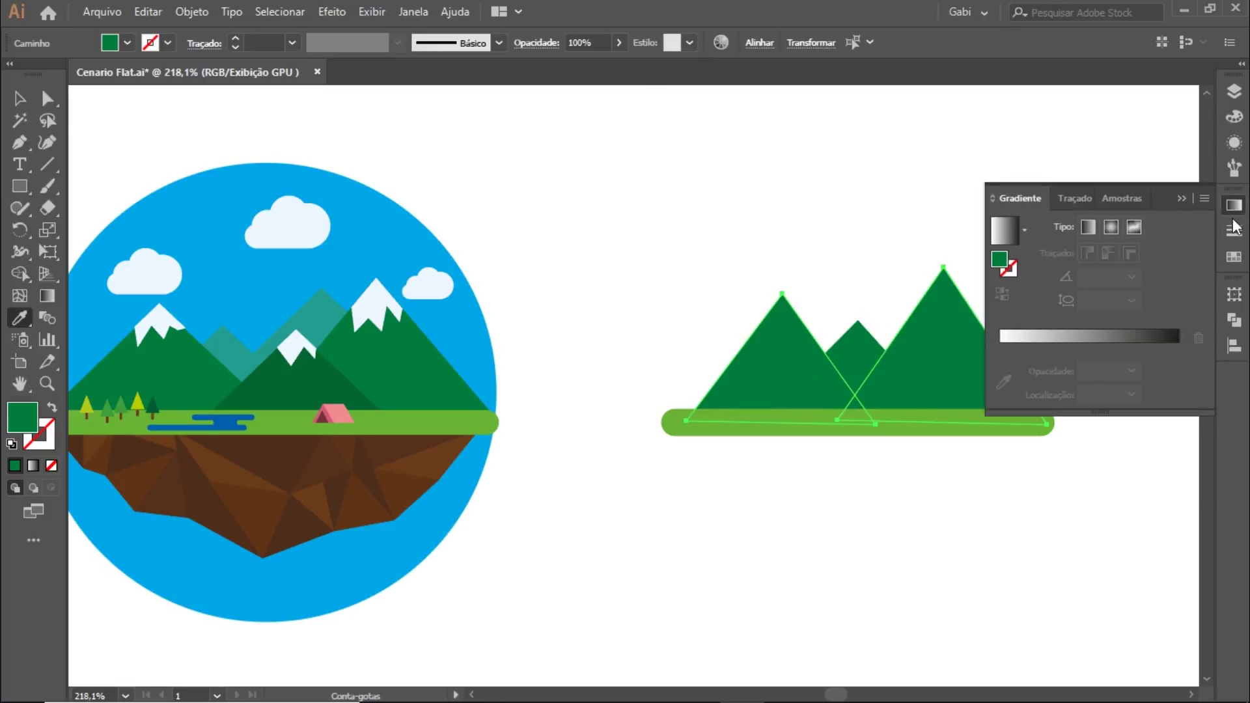
click(1232, 258)
click(1241, 66)
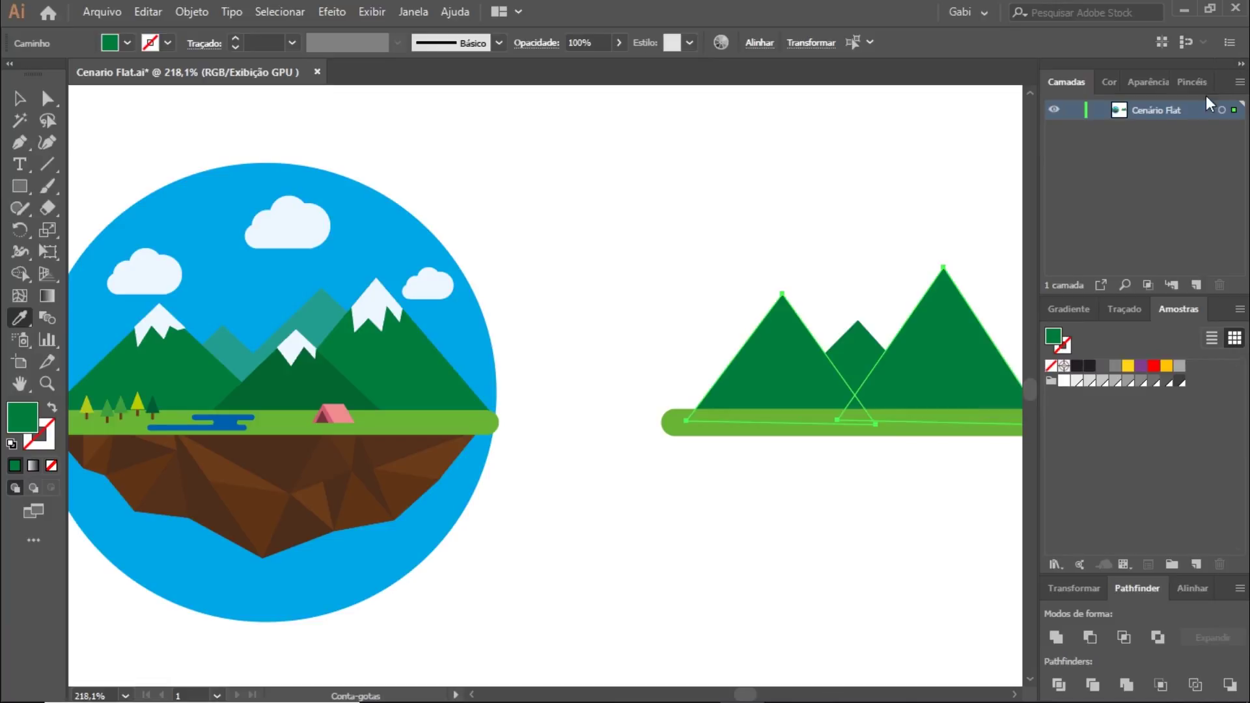
drag(944, 365, 869, 361)
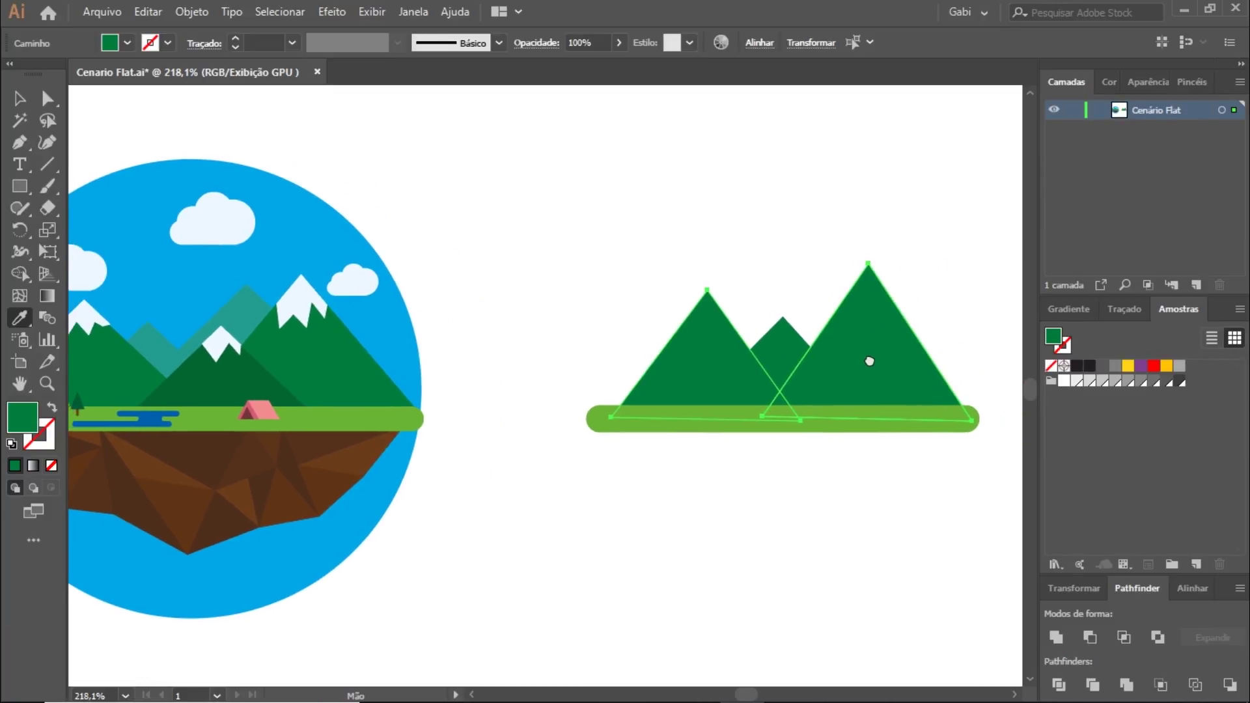
click(1108, 81)
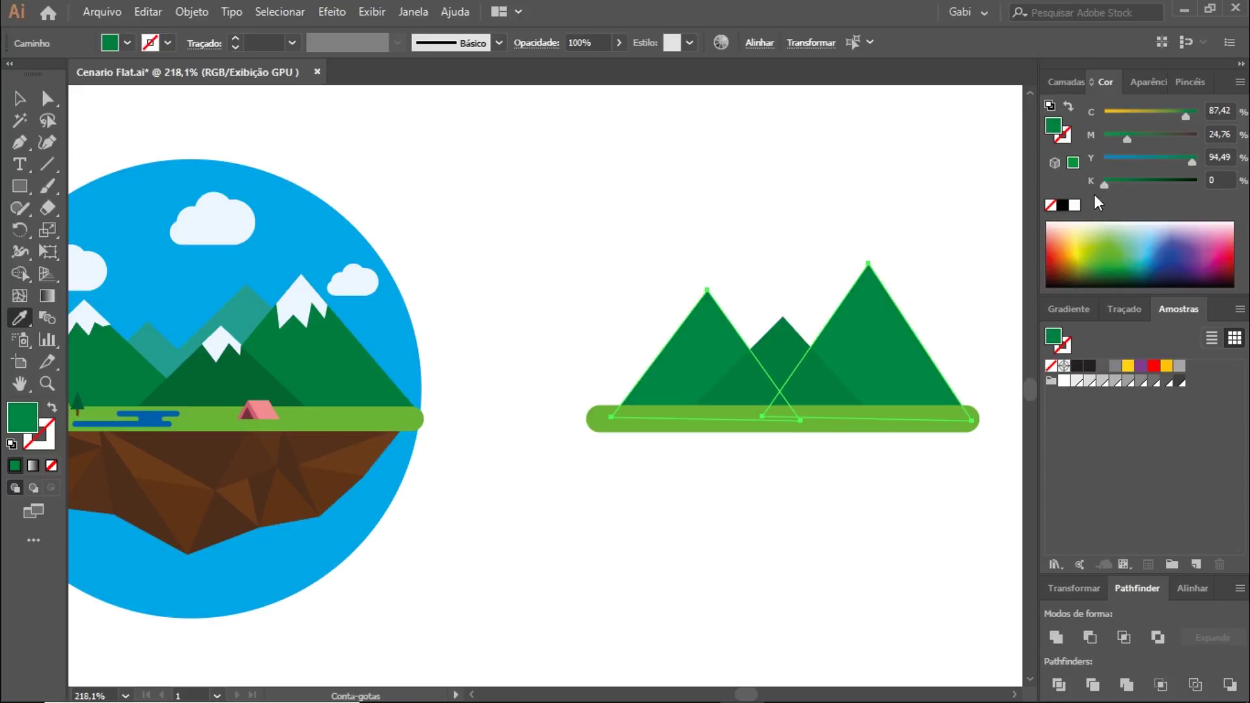
click(565, 212)
click(1240, 63)
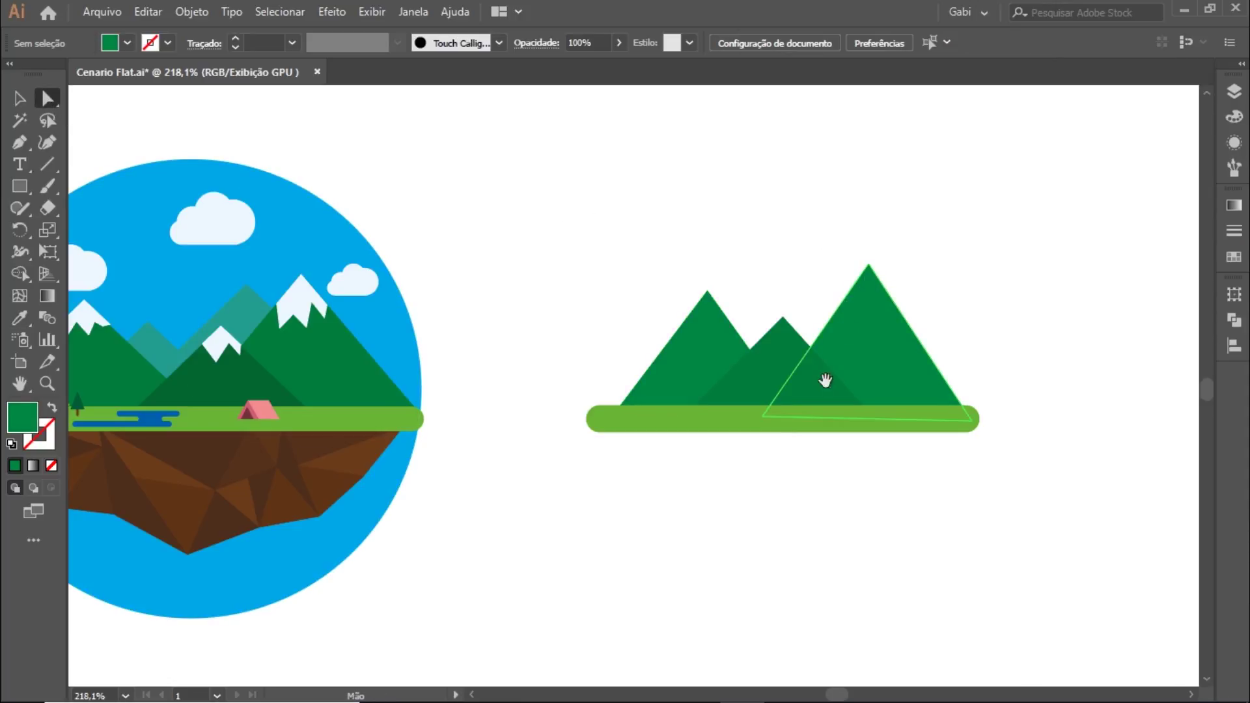
scroll(846, 423, left, 3)
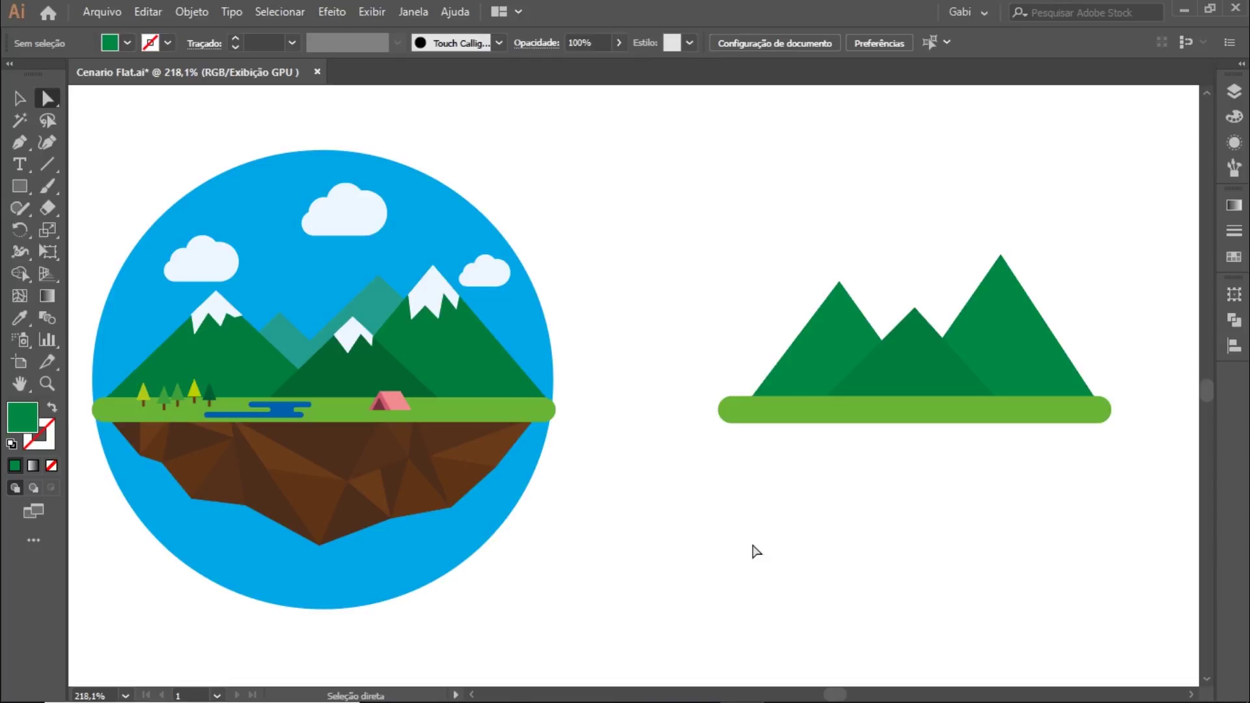
- Lower the left mountain's peak and Pen-draw a zigzag snow cap shape over it
key(ctrl+z)
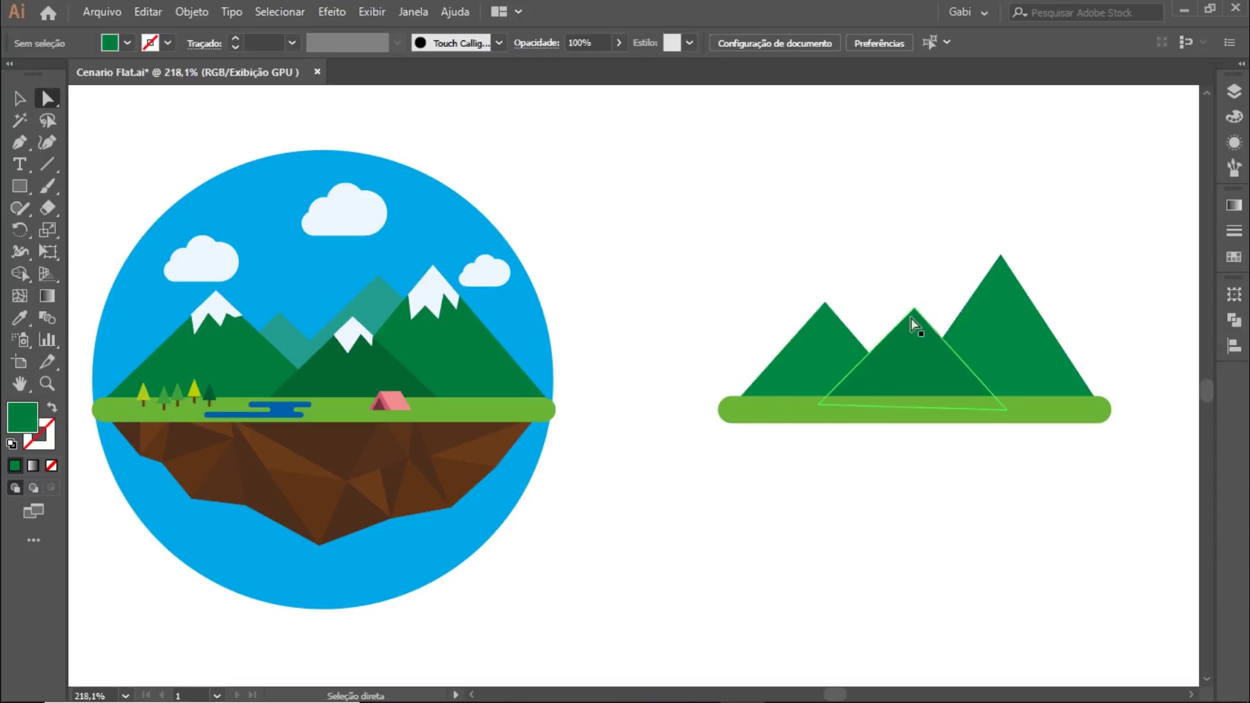
key(p)
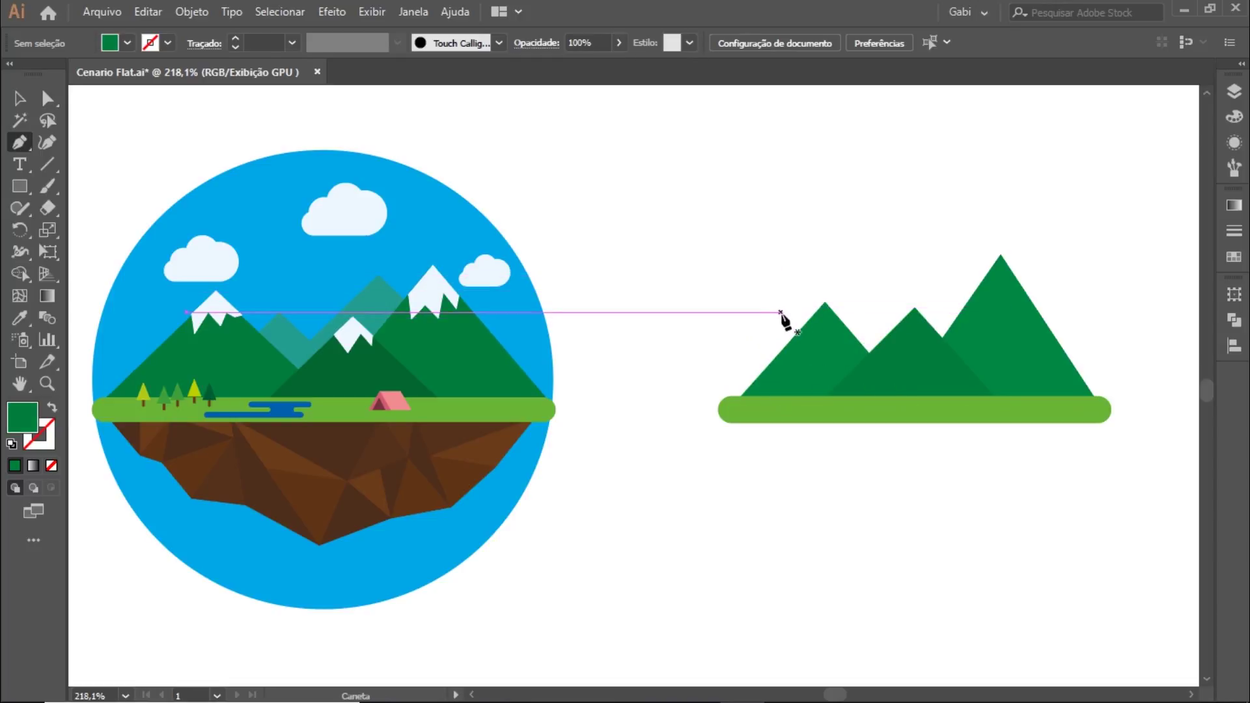
click(781, 312)
click(808, 334)
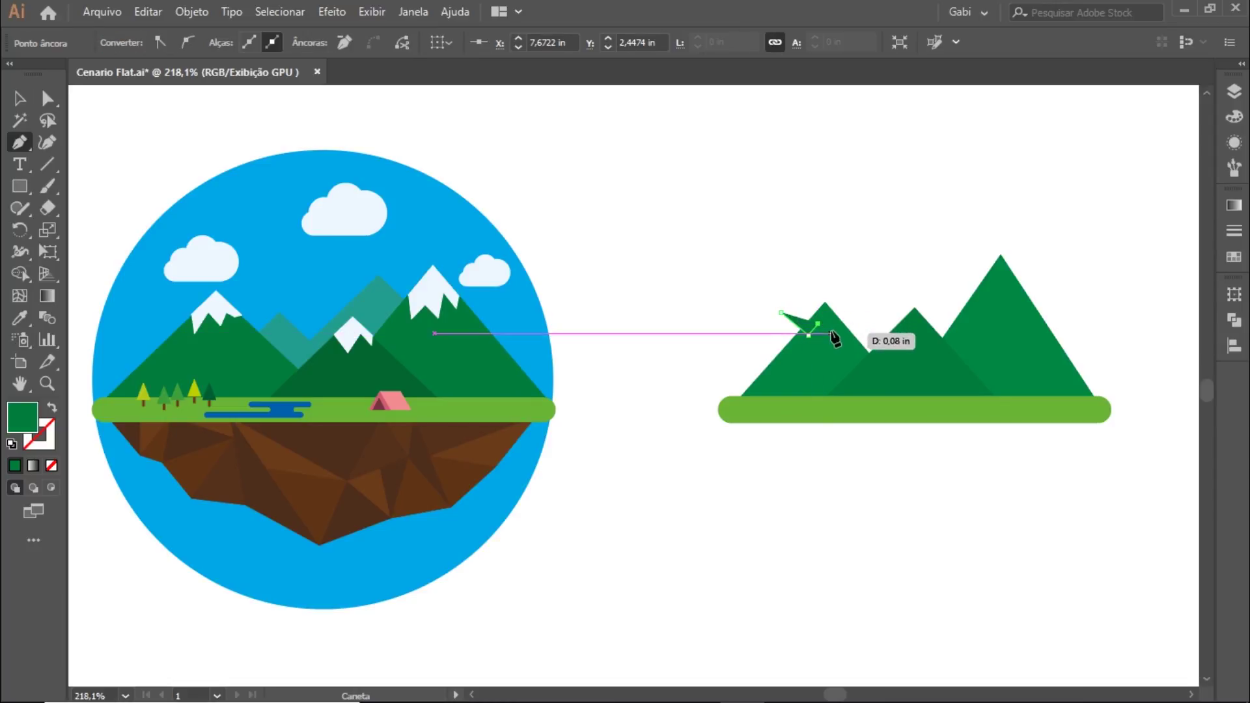
click(830, 333)
click(848, 317)
click(823, 279)
click(781, 312)
- Fill the cap with the reference's snow colour, zoom in, and select it with the mountain
key(i)
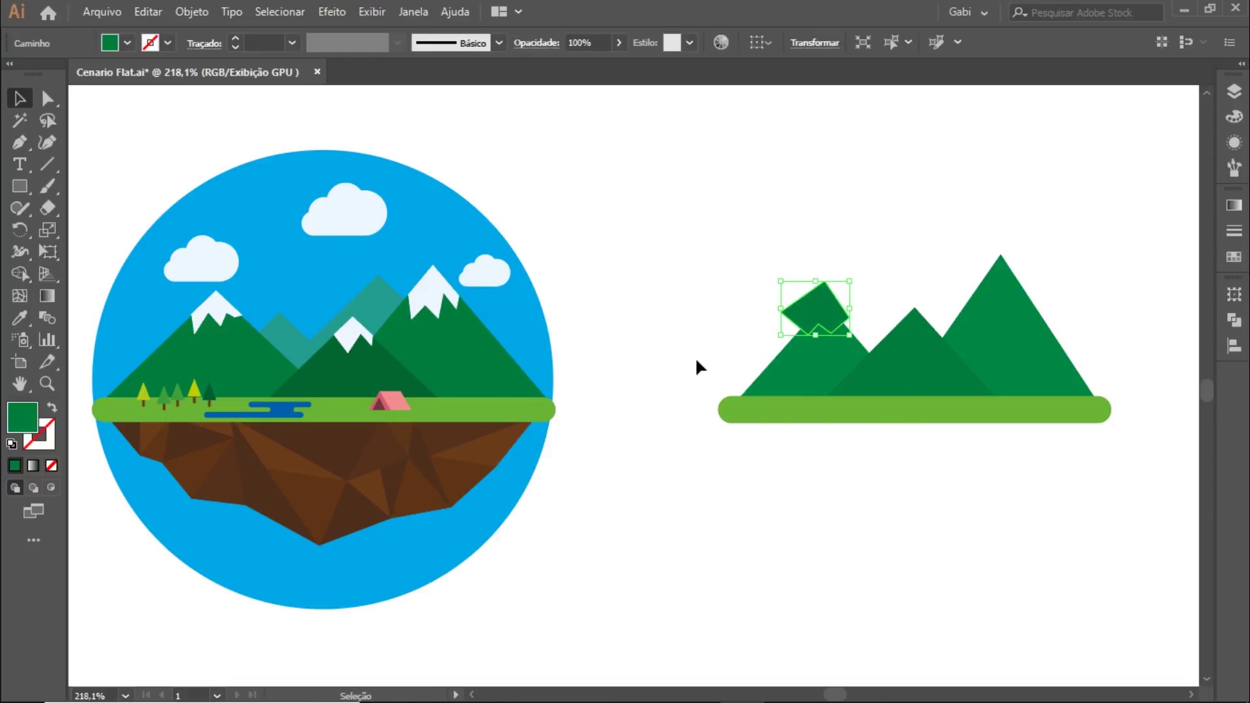
click(229, 302)
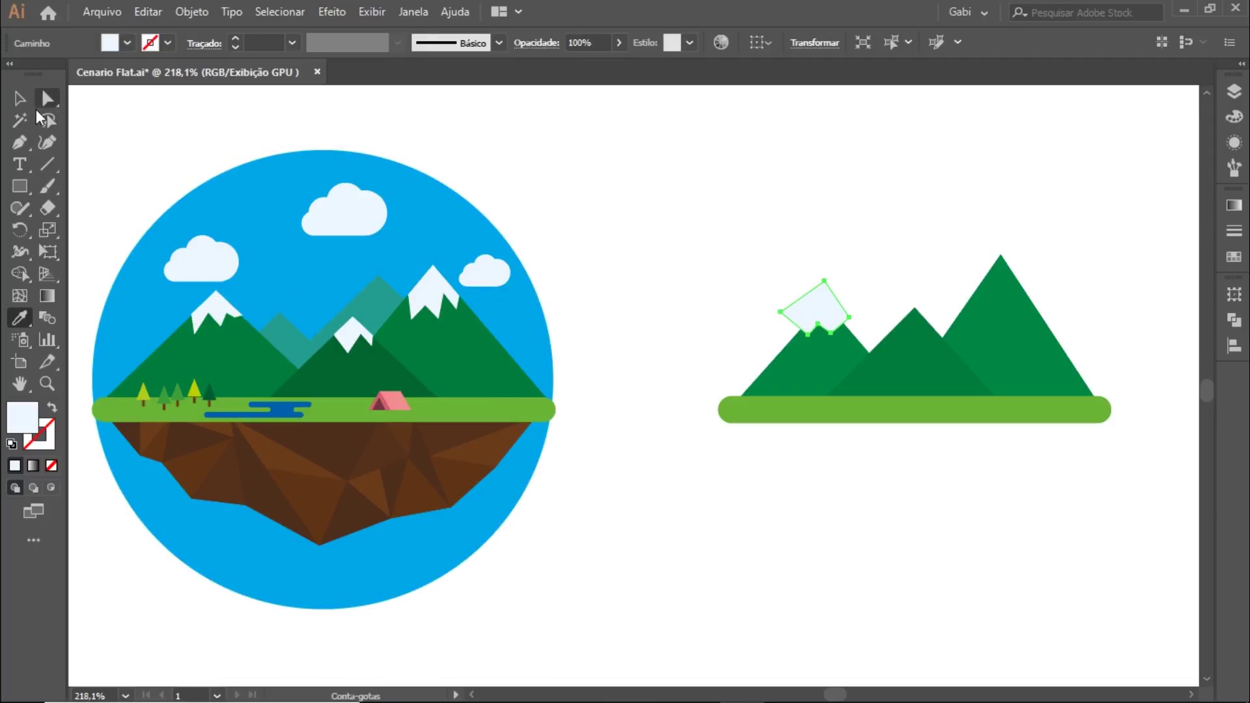
key(ctrl+shift+a)
key(z)
mouse_move(820, 332)
mouse_down()
mouse_move(873, 346)
mouse_move(974, 418)
mouse_move(705, 404)
mouse_move(761, 411)
mouse_up()
key(v)
click(568, 228)
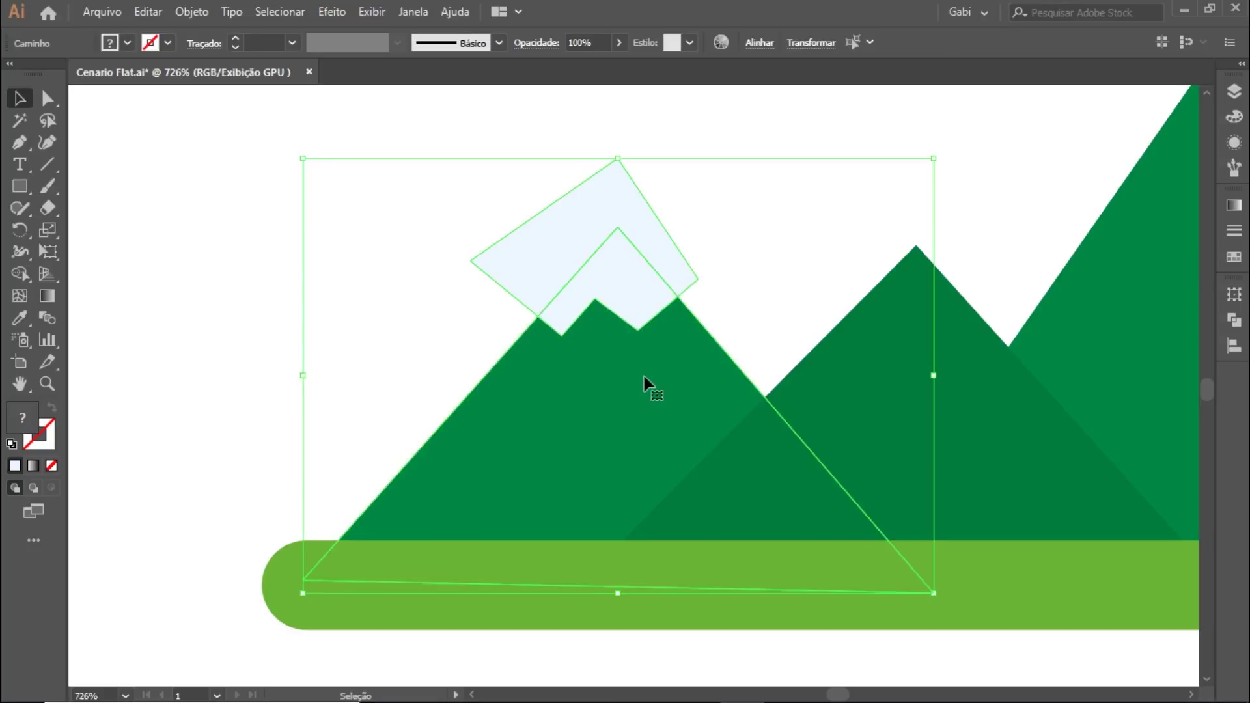
- Trim the snow overlap on the peak with Shape Builder and clear the leftover square
key(shift+m)
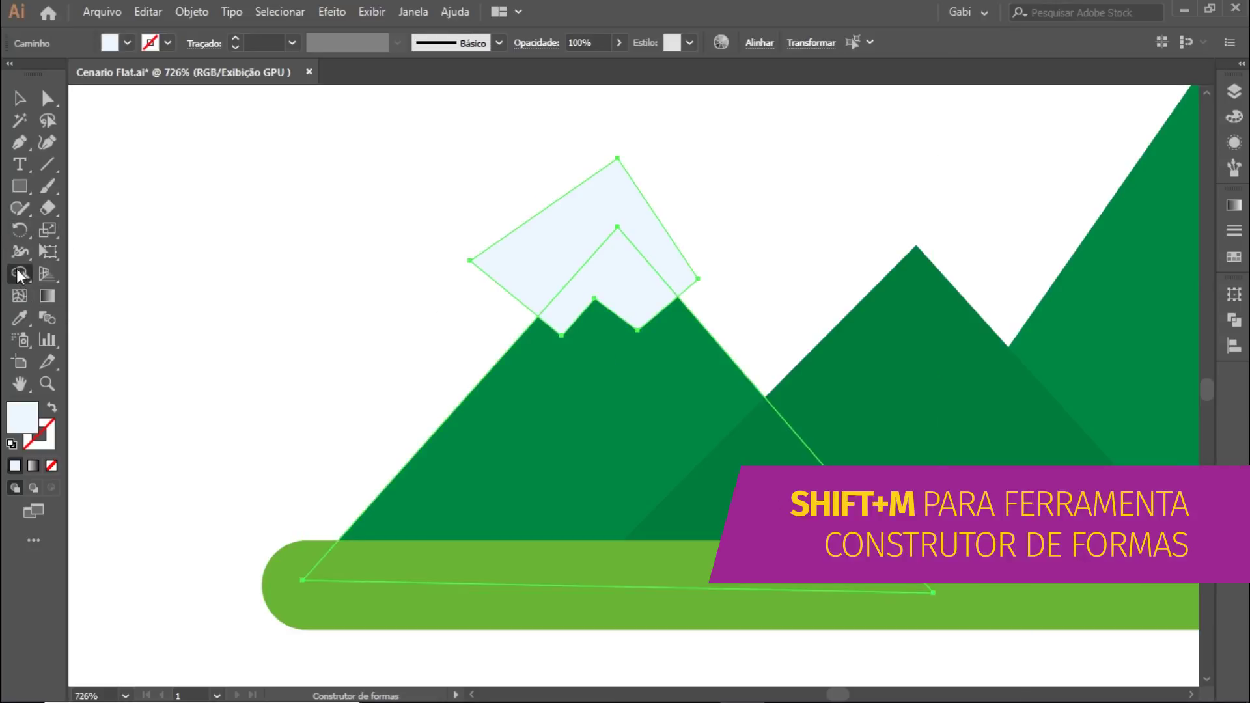
drag(15, 273, 138, 278)
click(160, 275)
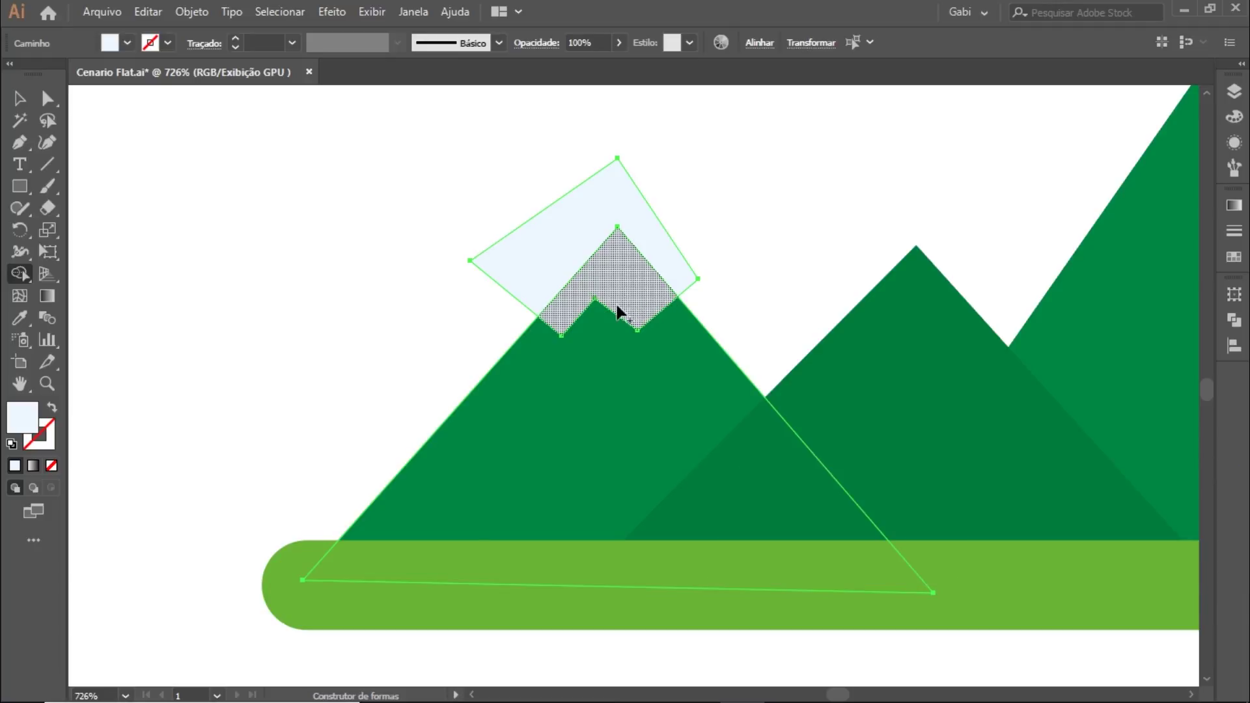
click(629, 287)
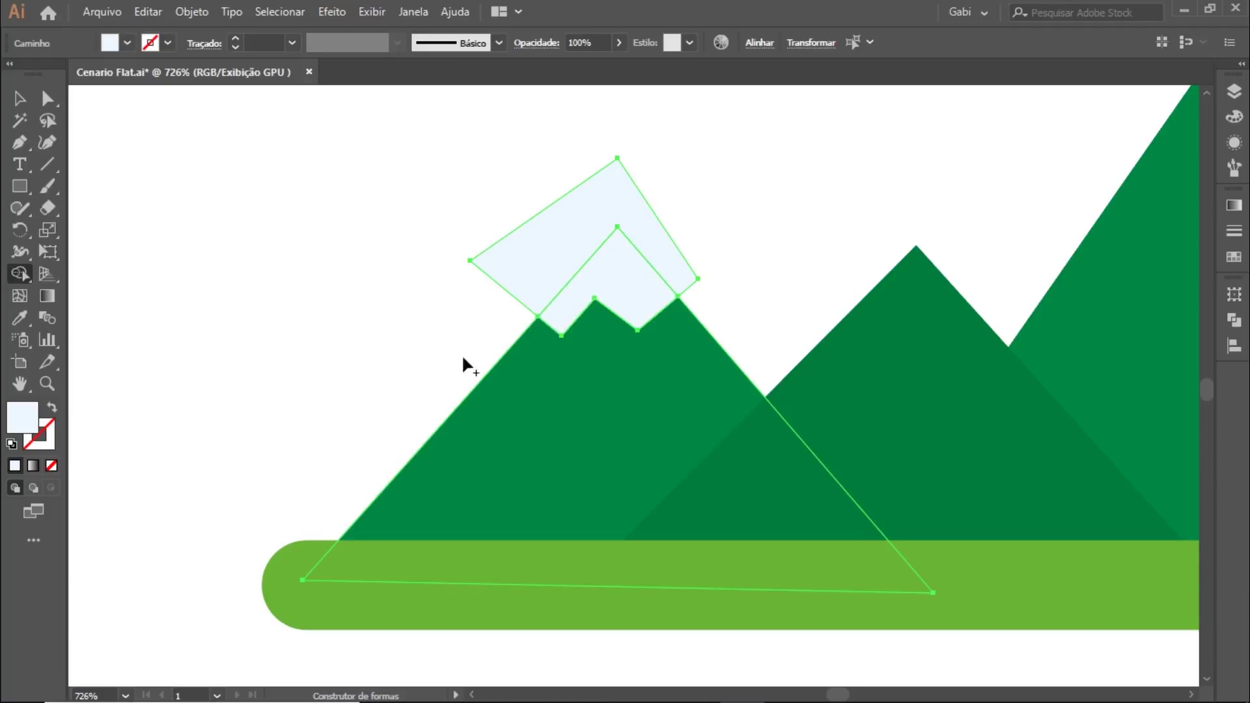
key(v)
click(417, 322)
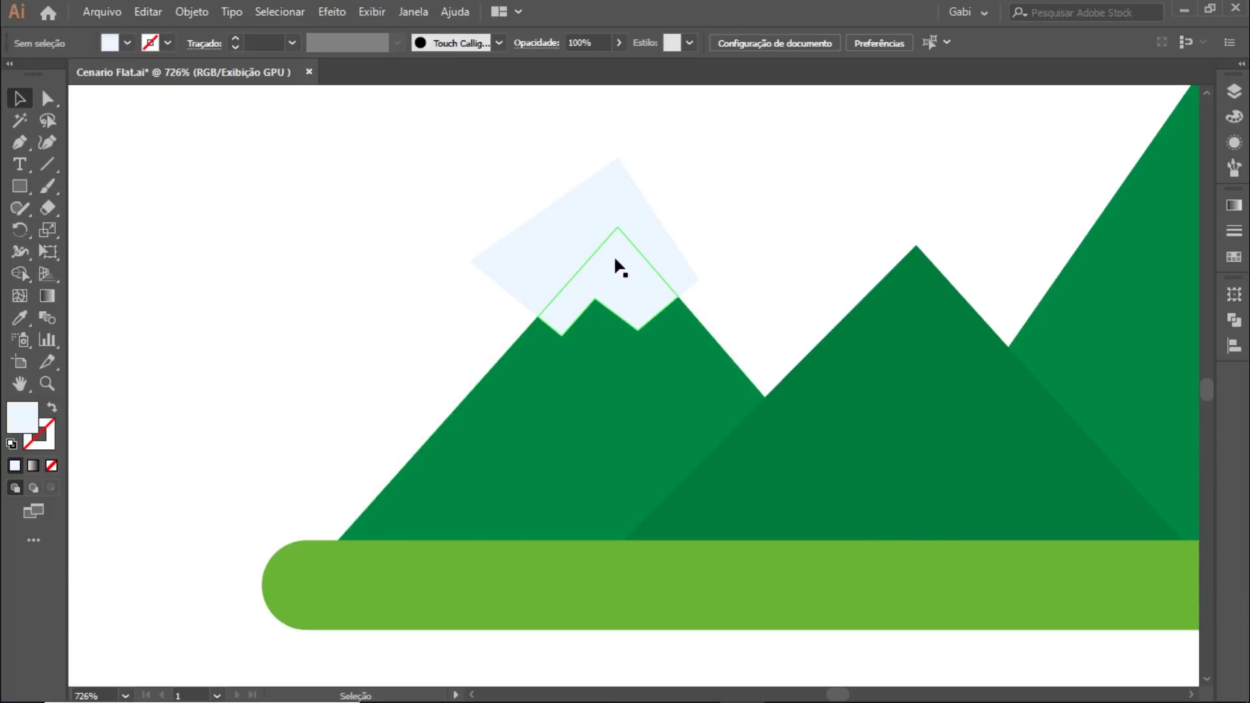
click(553, 235)
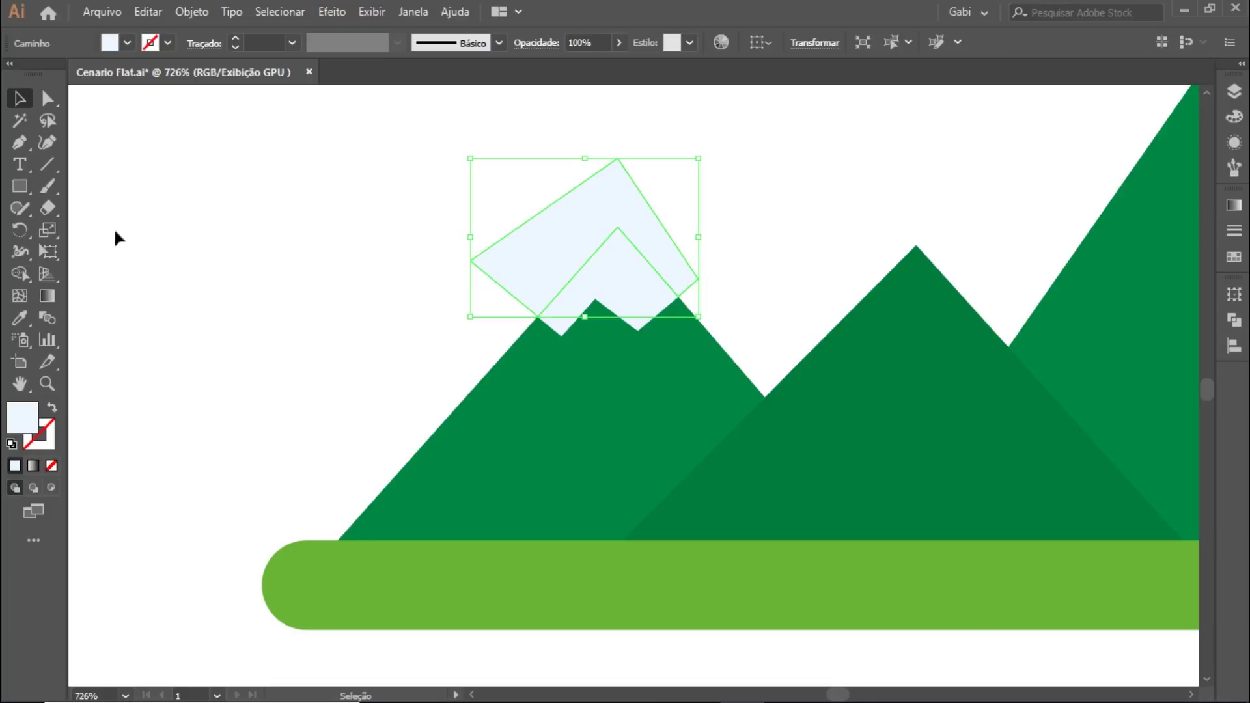
click(563, 256)
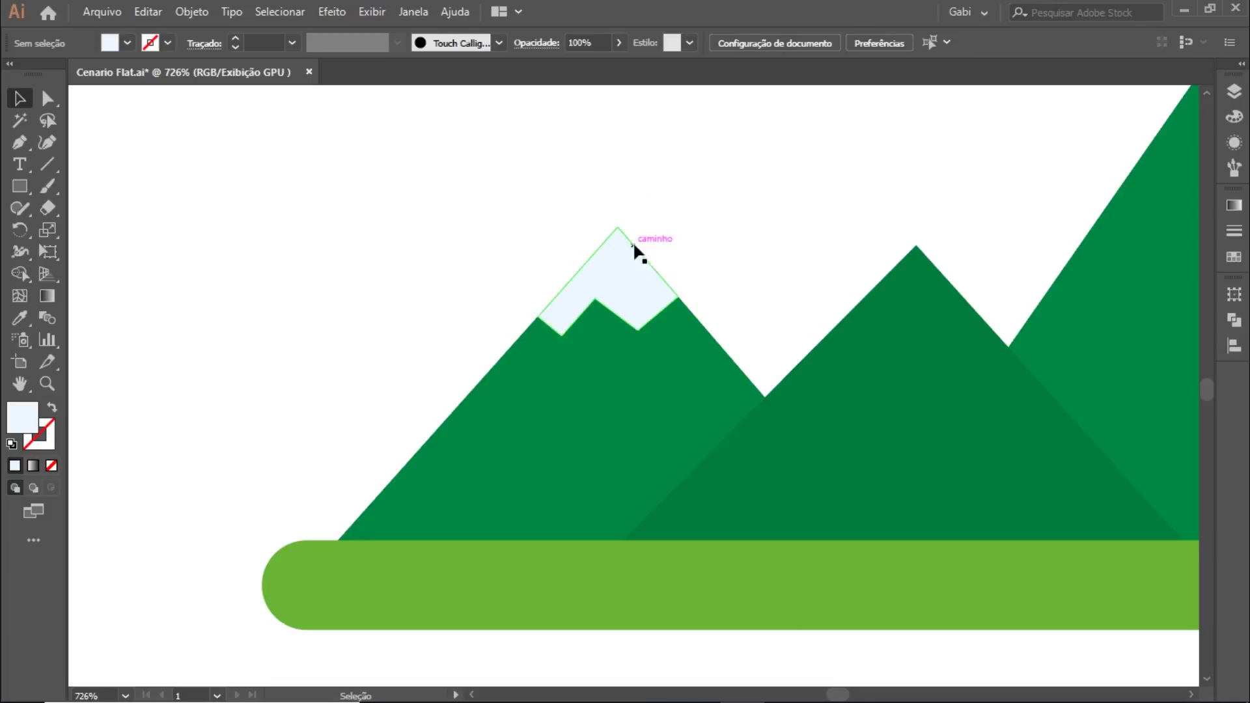
key(ctrl+minus)
key(ctrl+minus)
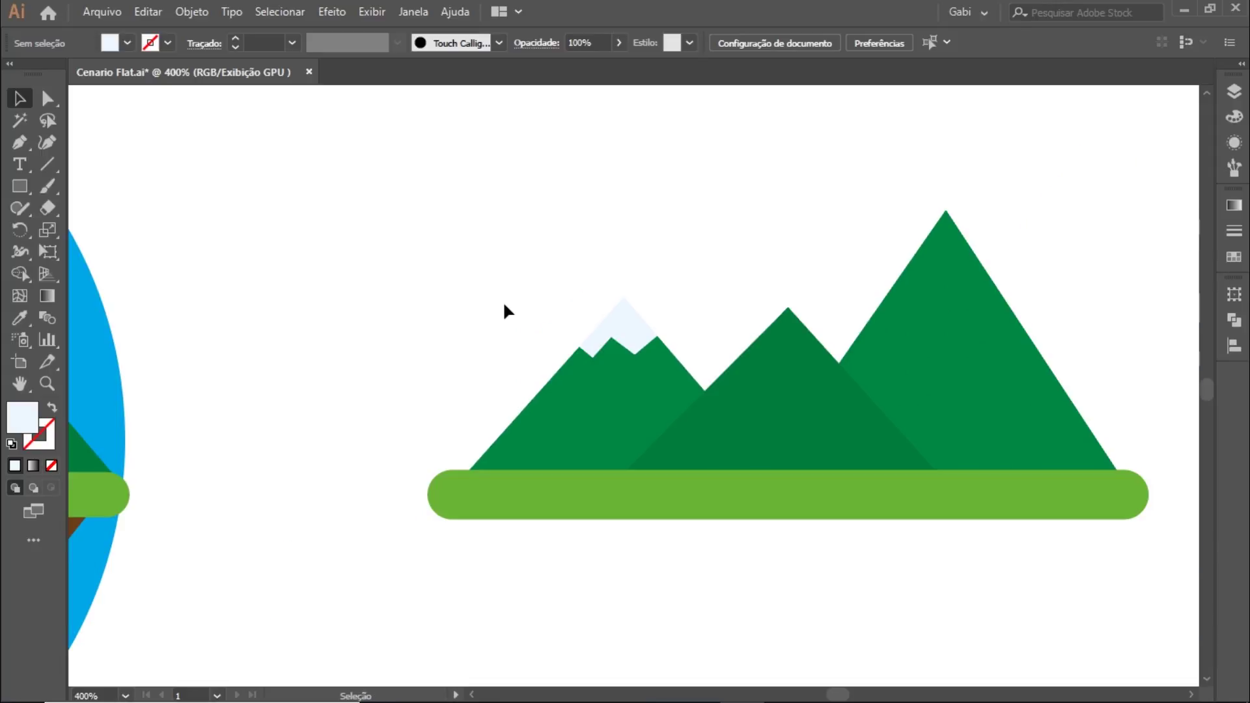
- Pen-draw a zigzag snow cap shape over the middle mountain's peak
key(p)
drag(729, 335, 766, 354)
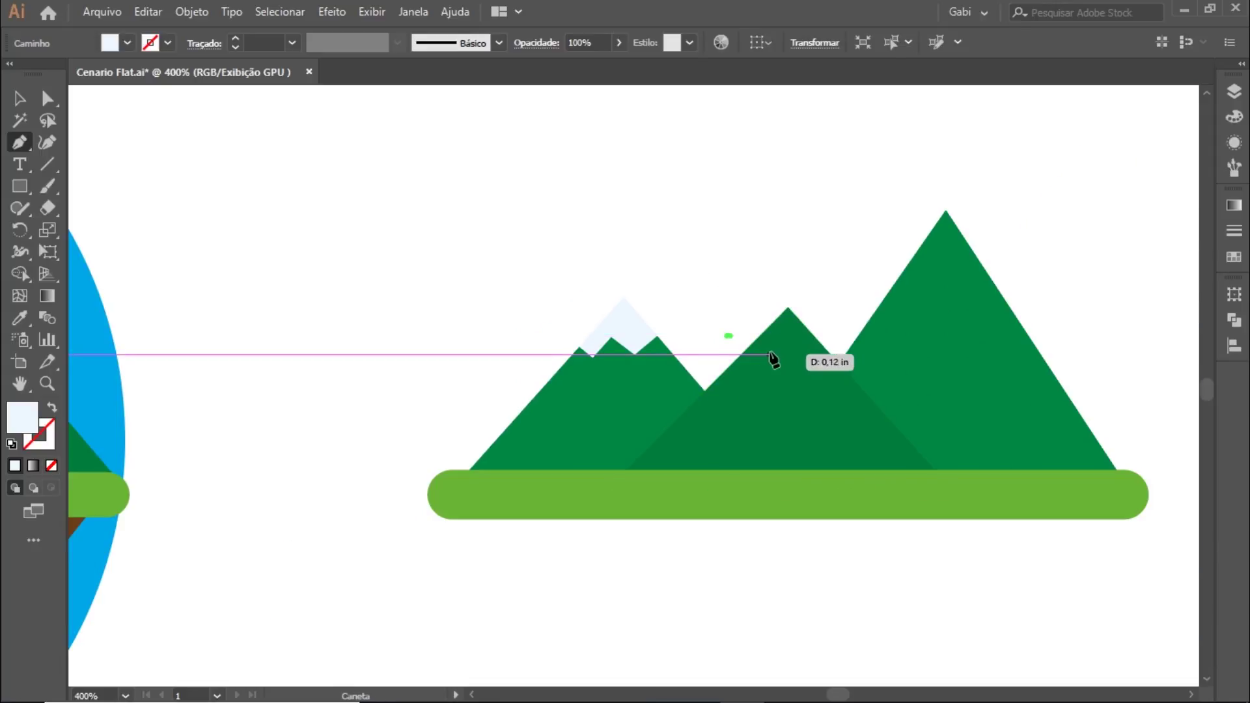
click(788, 336)
click(828, 287)
click(750, 275)
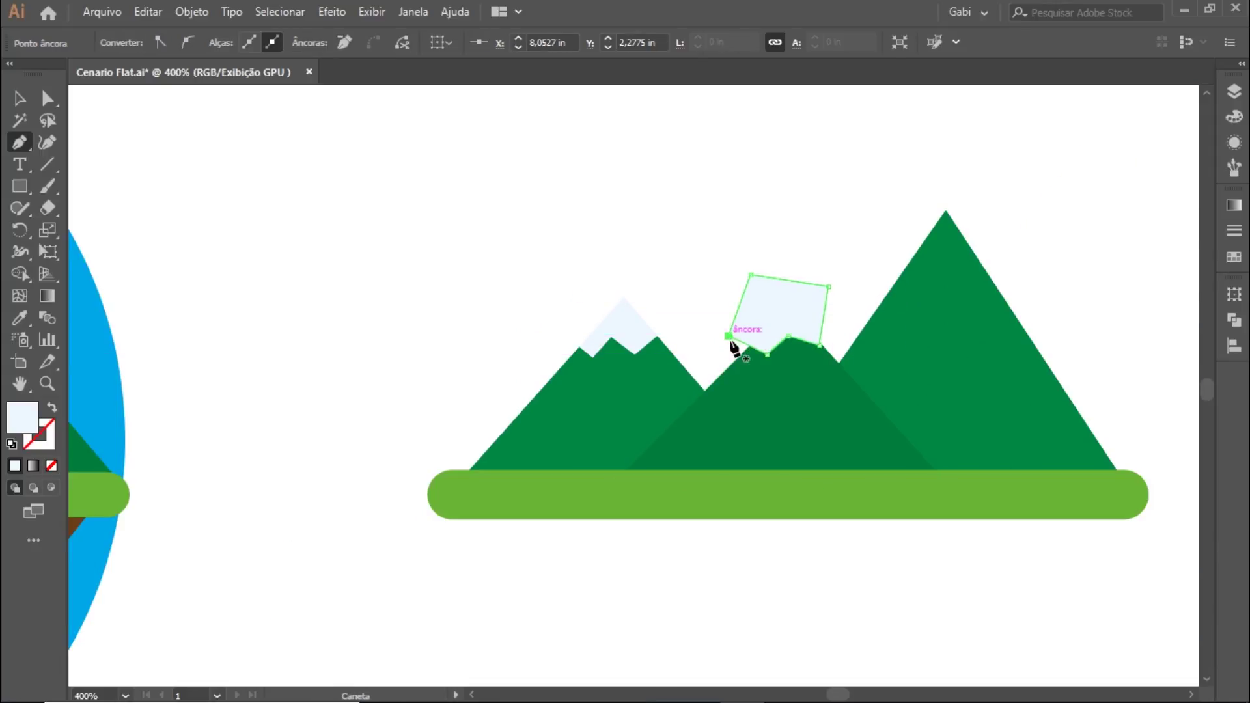
click(729, 335)
- Select the middle and right mountains with their caps and trim the overlaps with Shape Builder
key(v)
drag(742, 215, 800, 379)
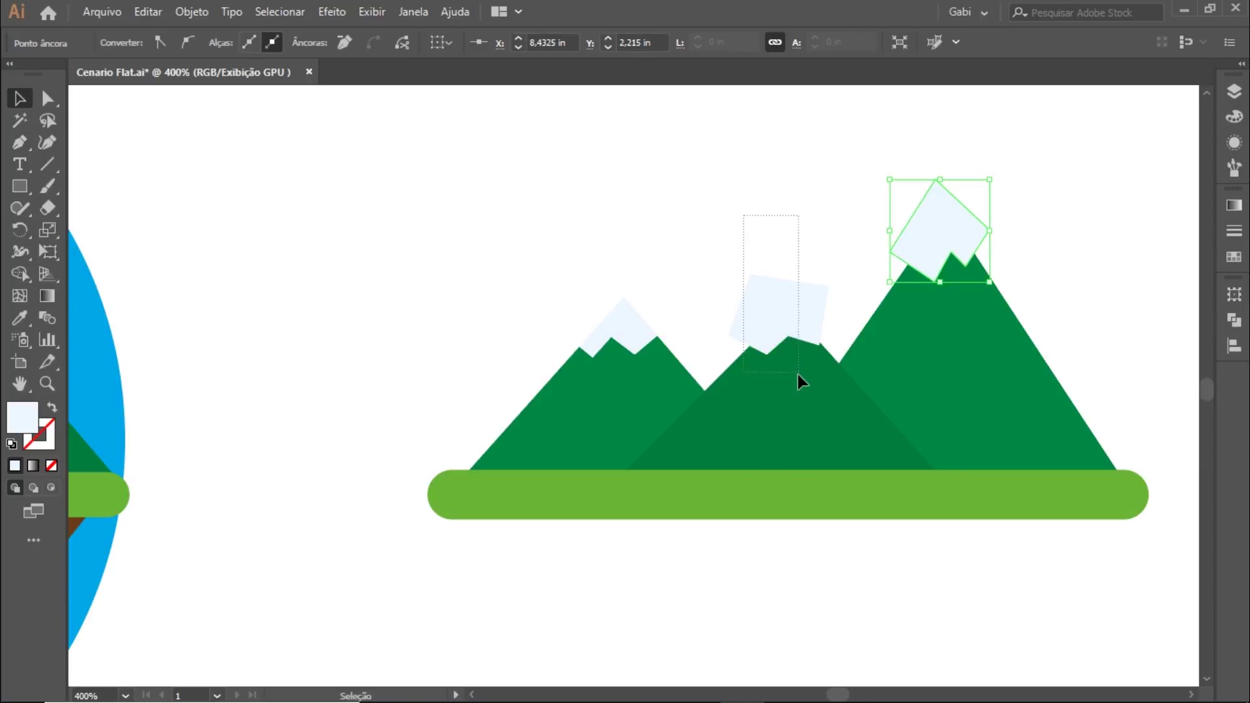
key(shift+m)
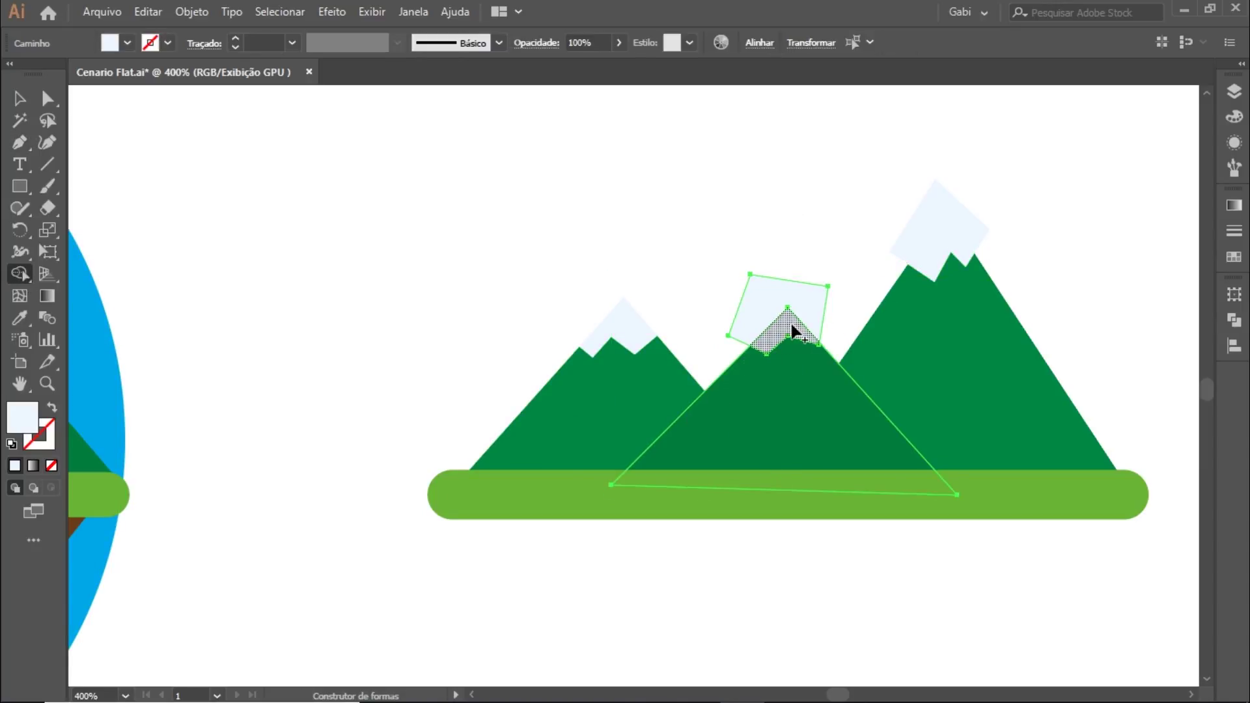
key(v)
click(976, 365)
shift+click(937, 208)
key(shift+m)
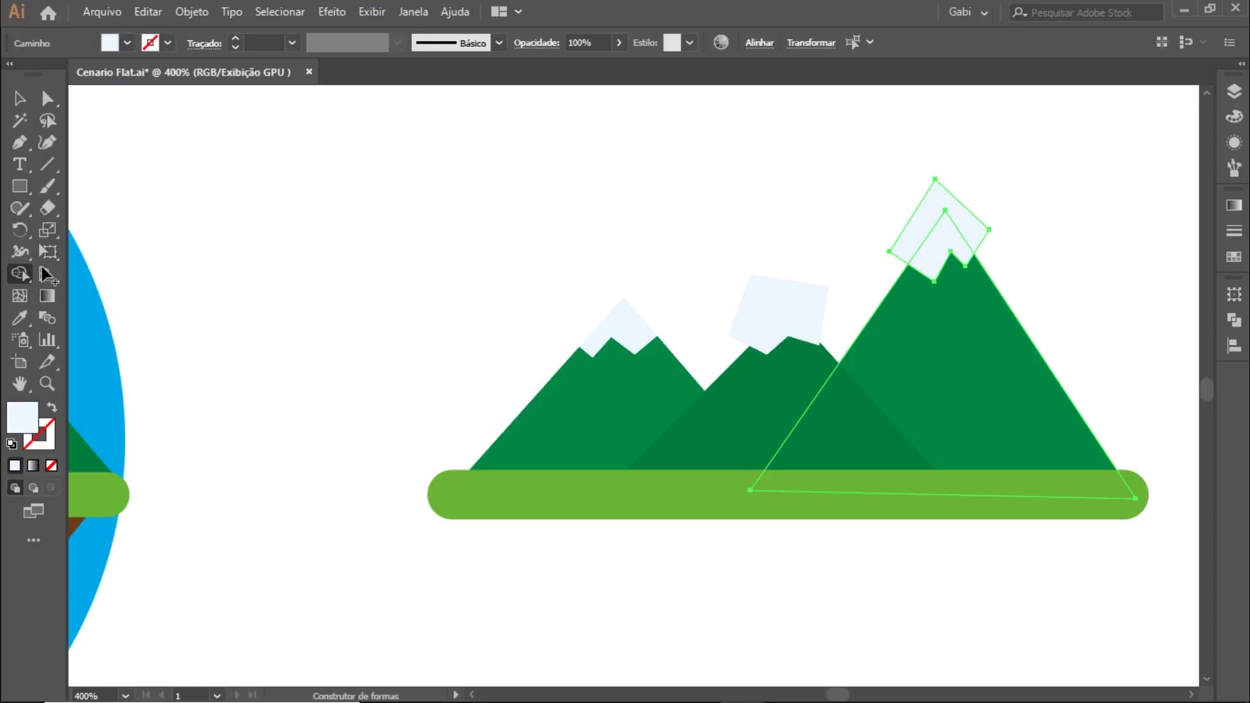
click(934, 246)
- Delete the two leftover snow squares and zoom out to the whole scene
key(v)
click(956, 185)
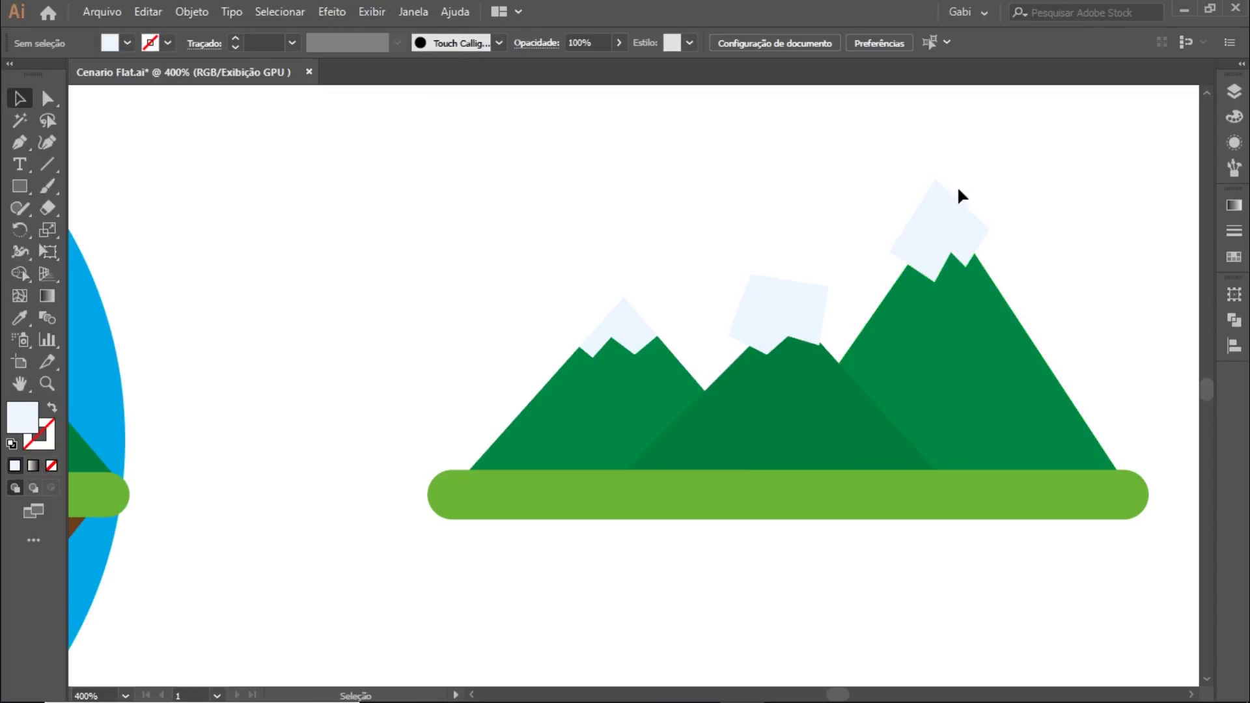
click(937, 214)
shift+click(768, 303)
key(Delete)
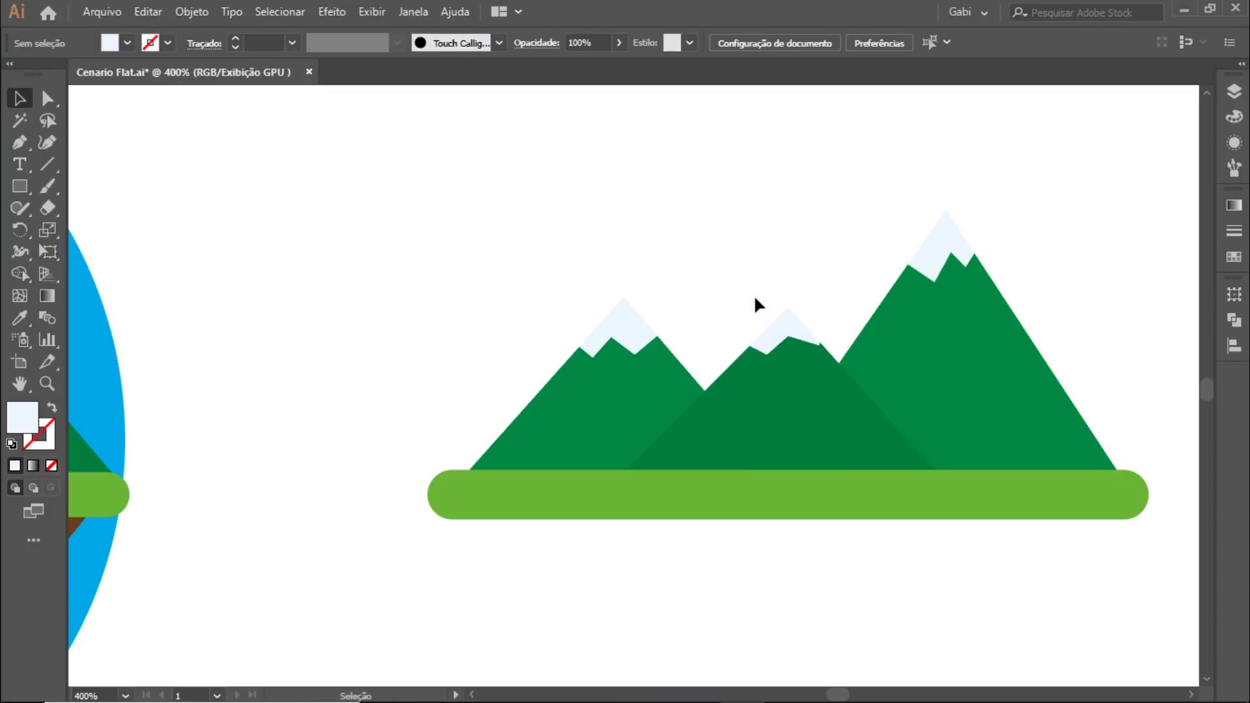
key(ctrl+minus)
key(ctrl+minus)
- Pen-draw a new triangle on the ground bar behind the snow-capped mountains
key(p)
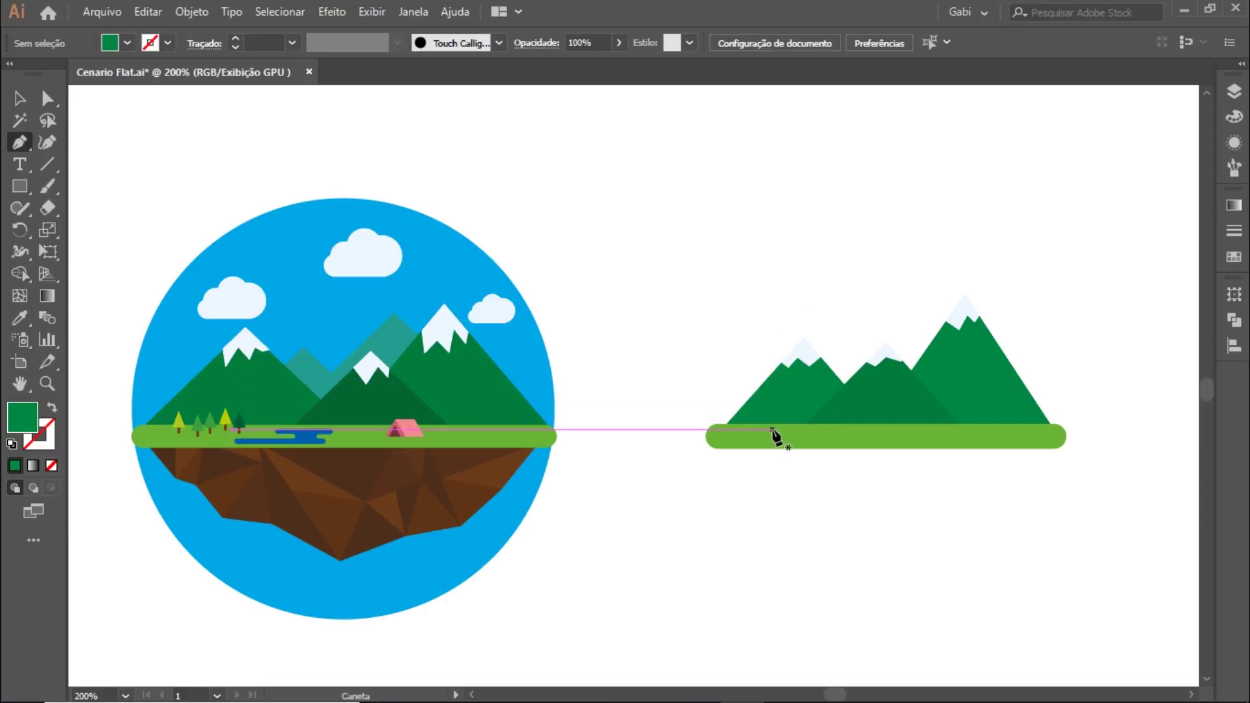
click(770, 430)
click(844, 315)
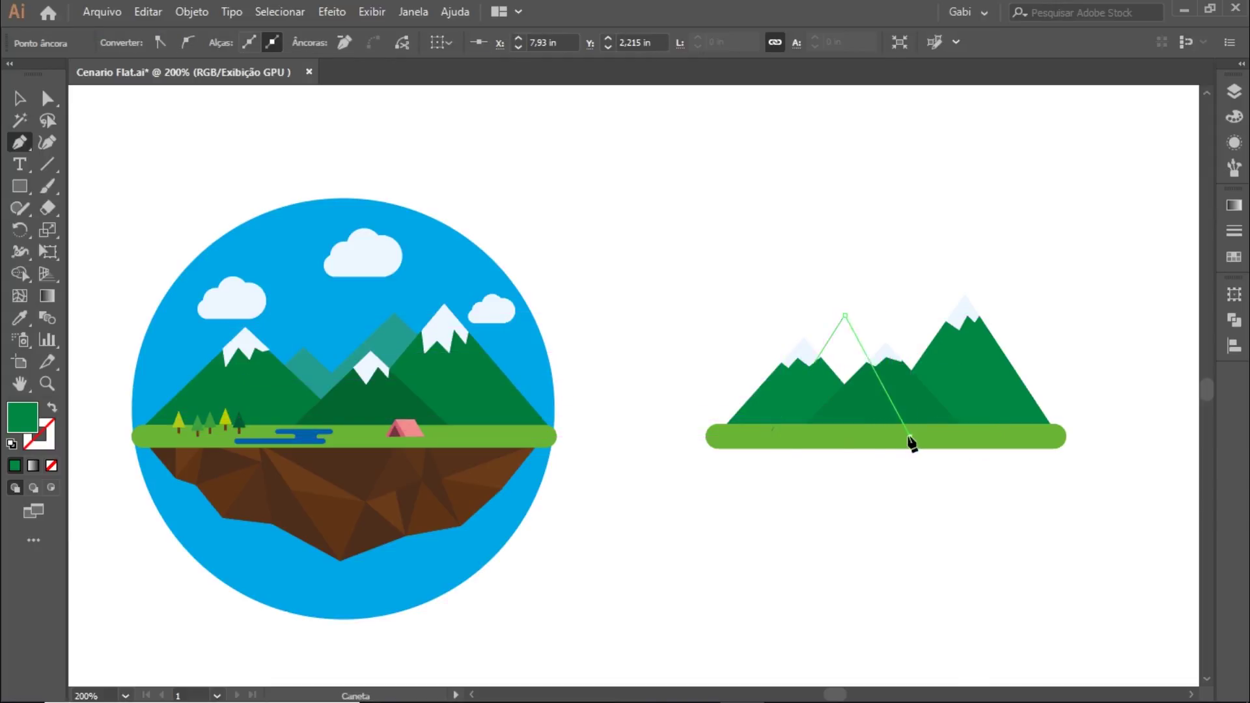
click(909, 435)
ctrl+click(801, 442)
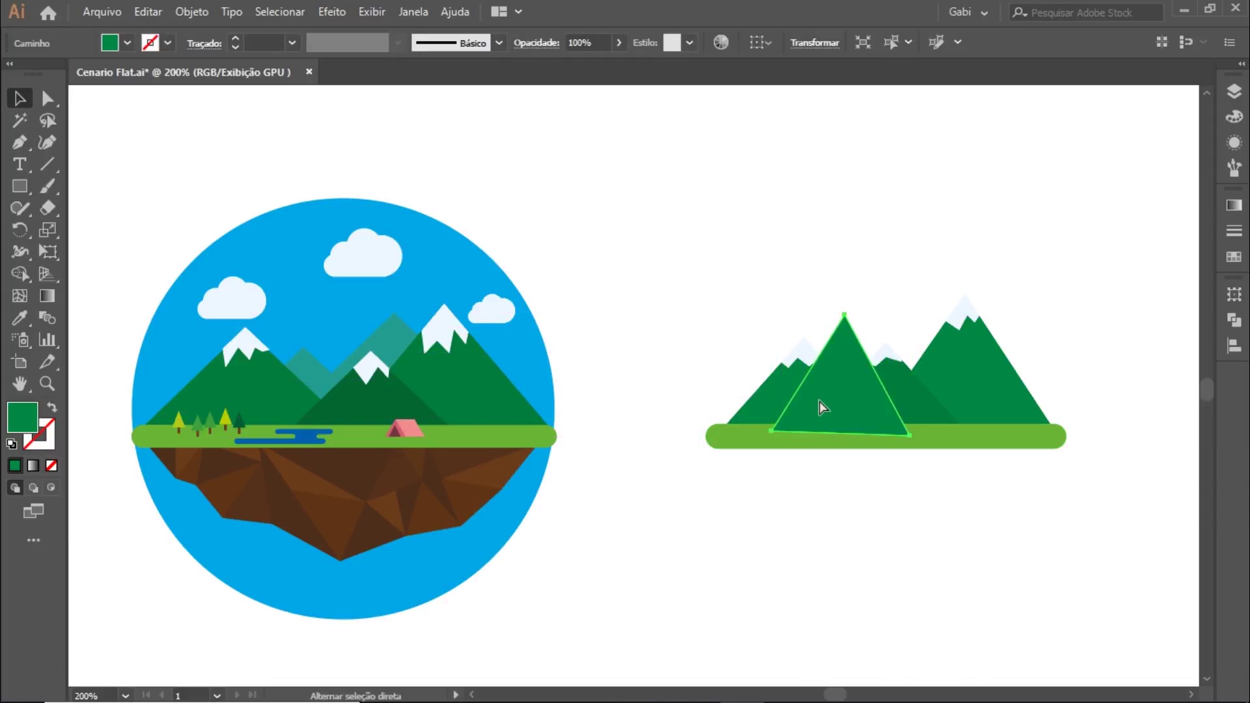
key(v)
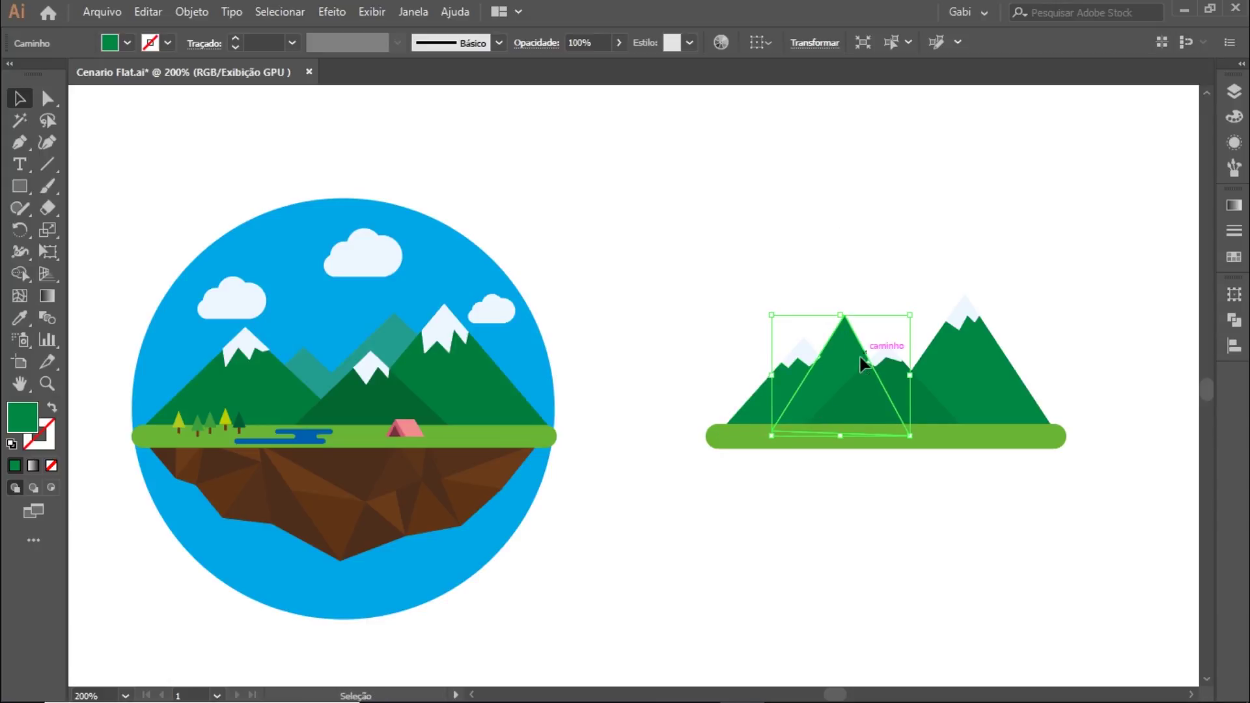
- Give the triangle a muted lighter green fill and drag its top point into twin peaks
click(1234, 116)
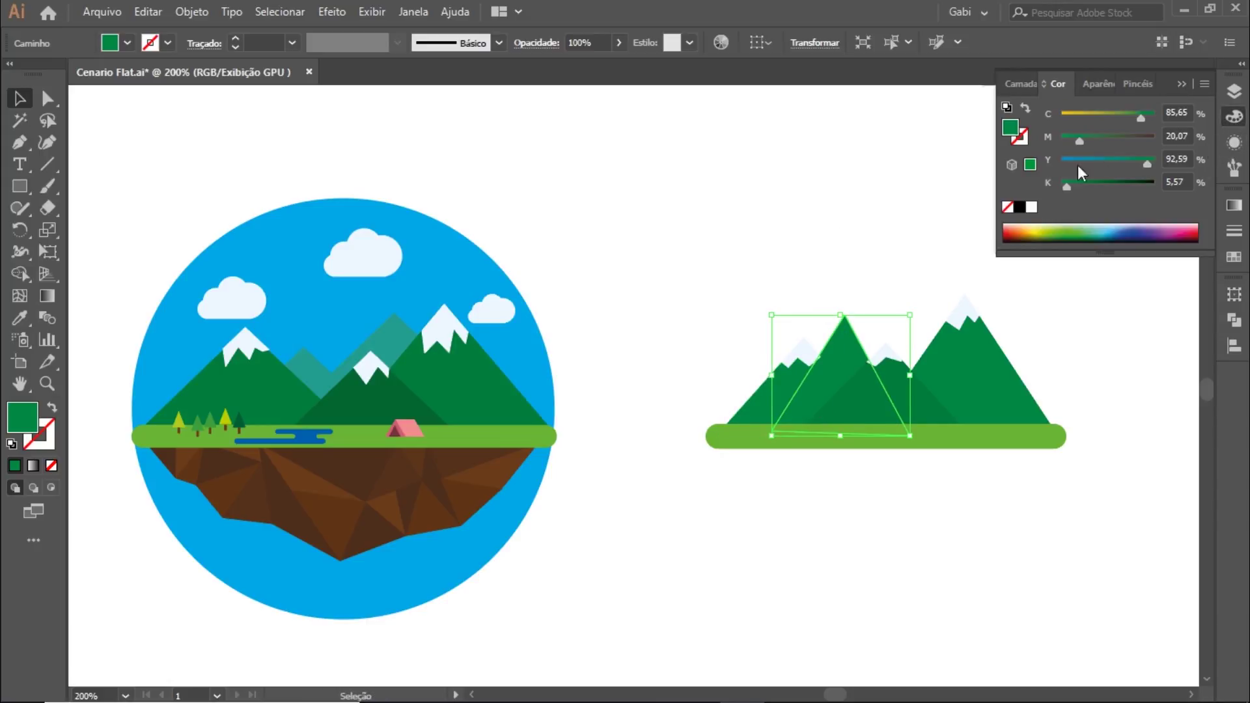
drag(1147, 165, 1131, 167)
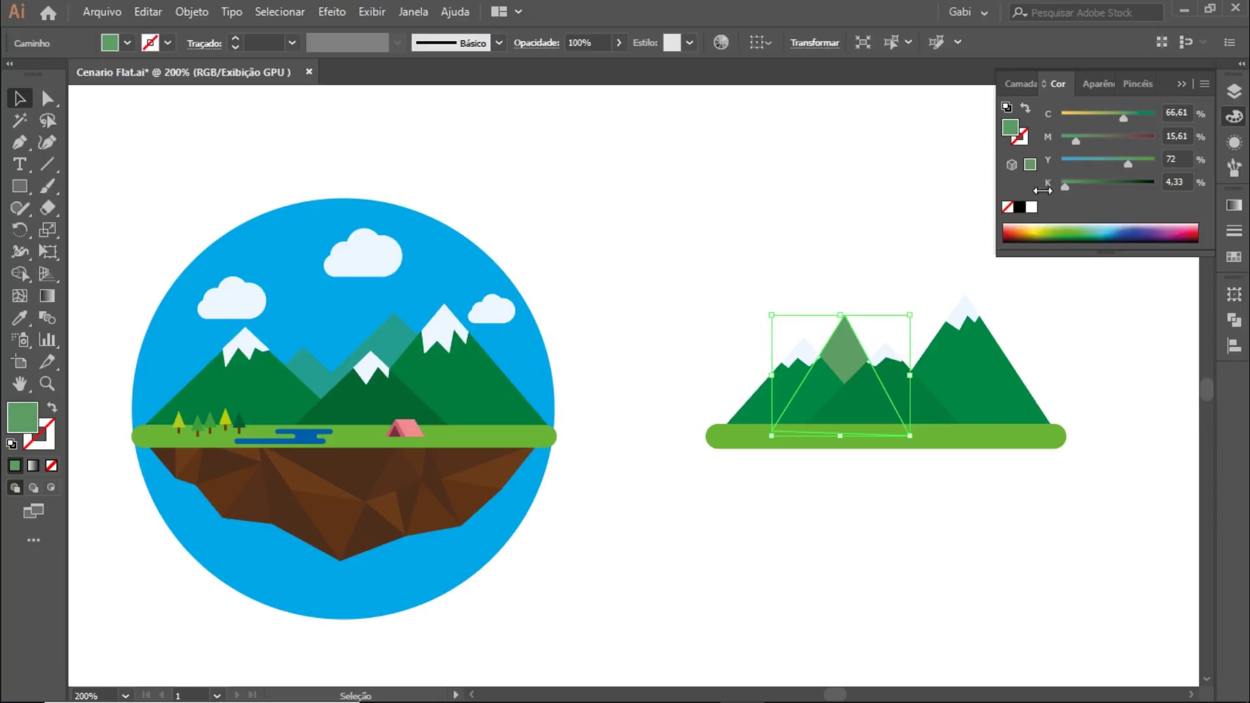
click(786, 202)
key(a)
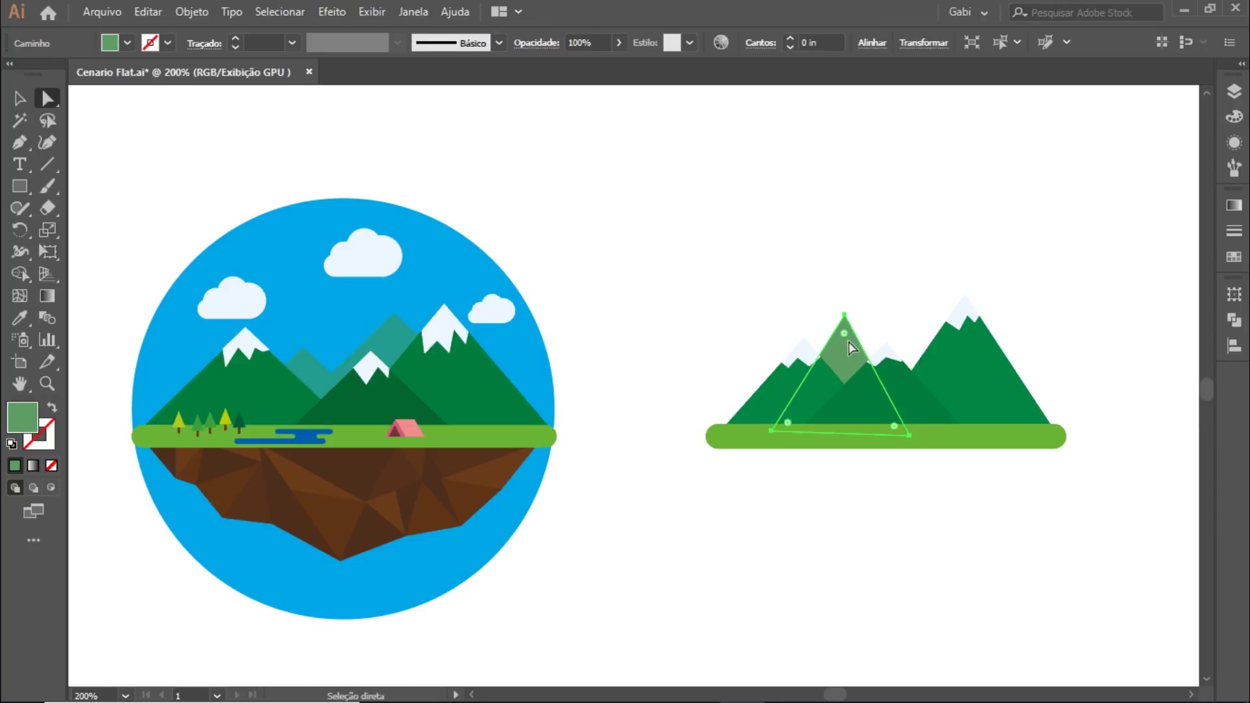
drag(874, 357, 911, 339)
click(733, 461)
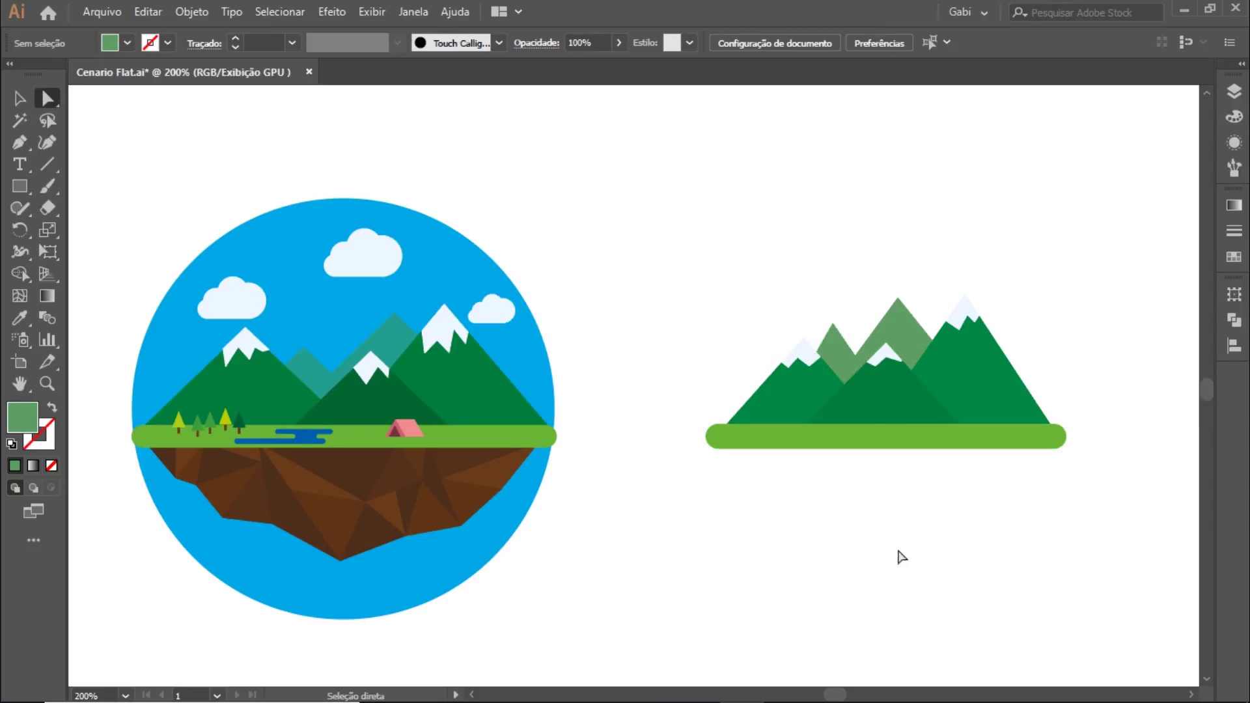
- Turn off smart guides and sample the brown of the reference island's ground
key(p)
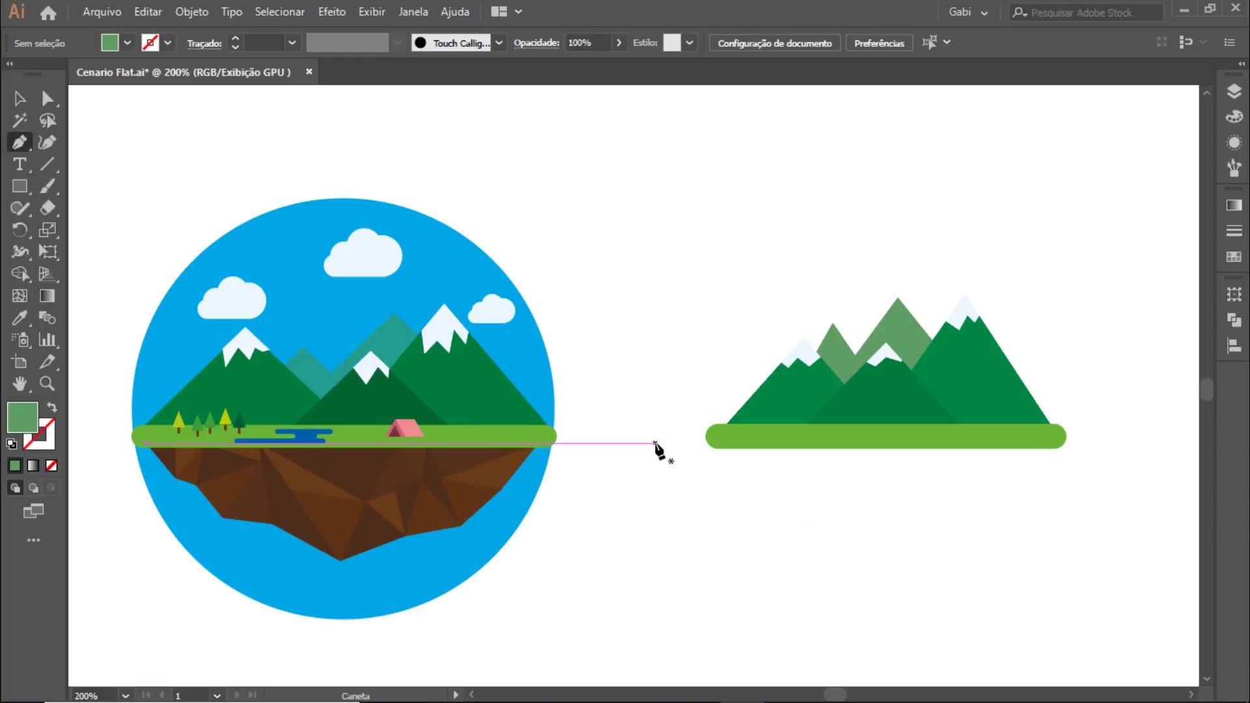
key(ctrl+u)
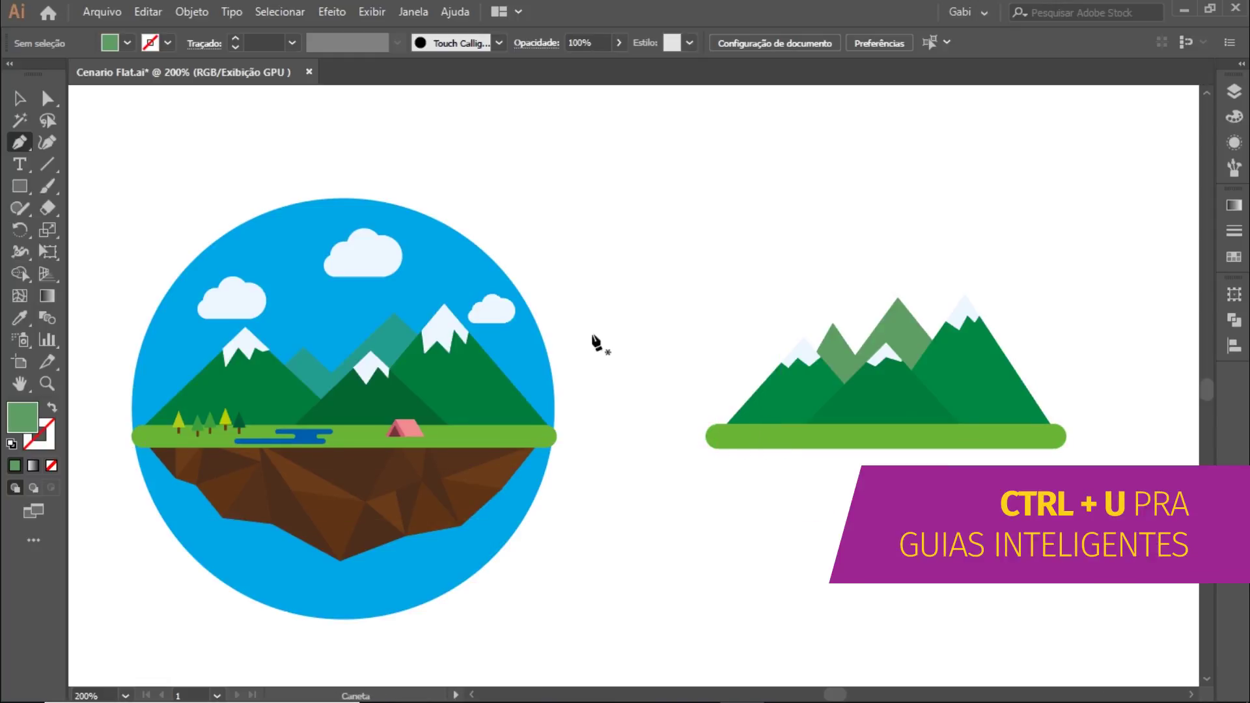
click(366, 19)
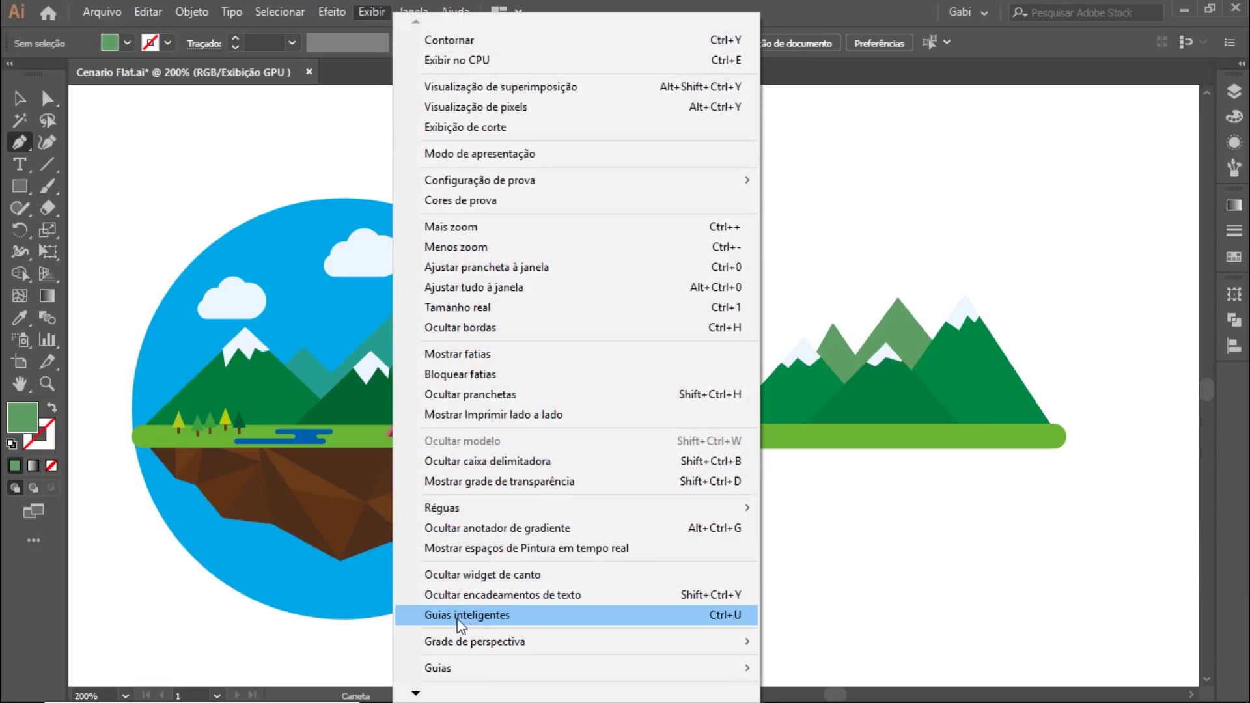
click(475, 619)
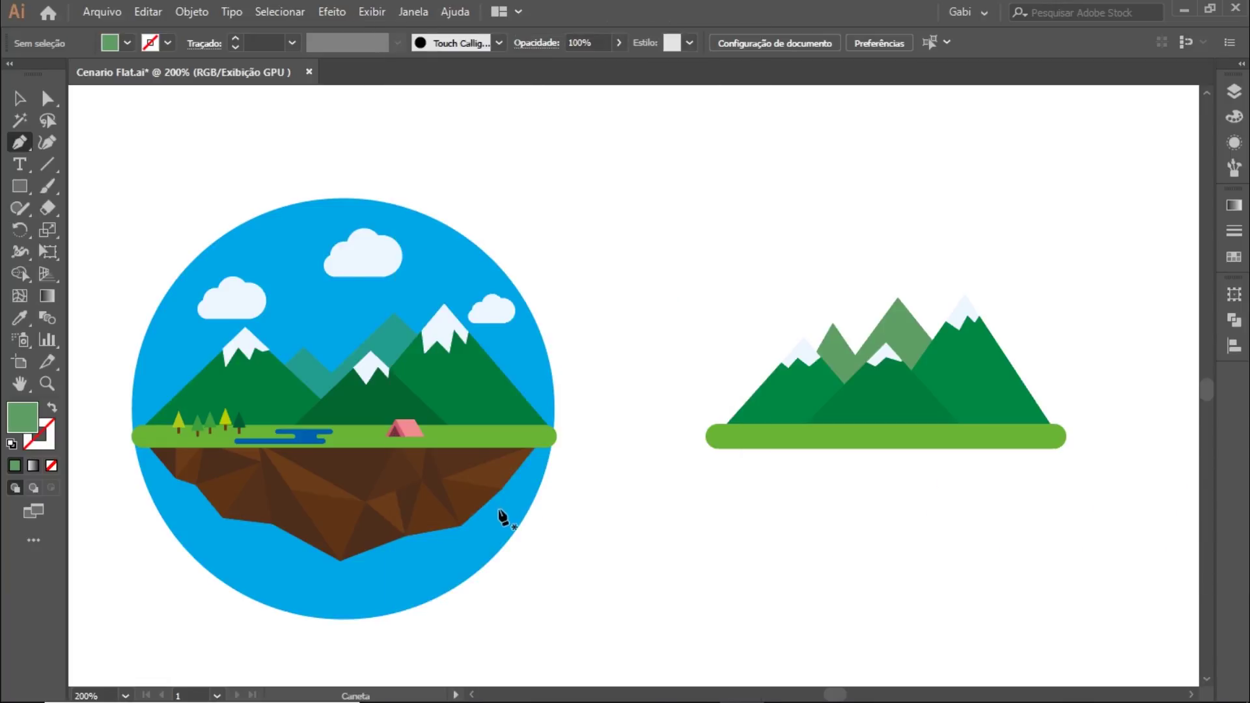
key(i)
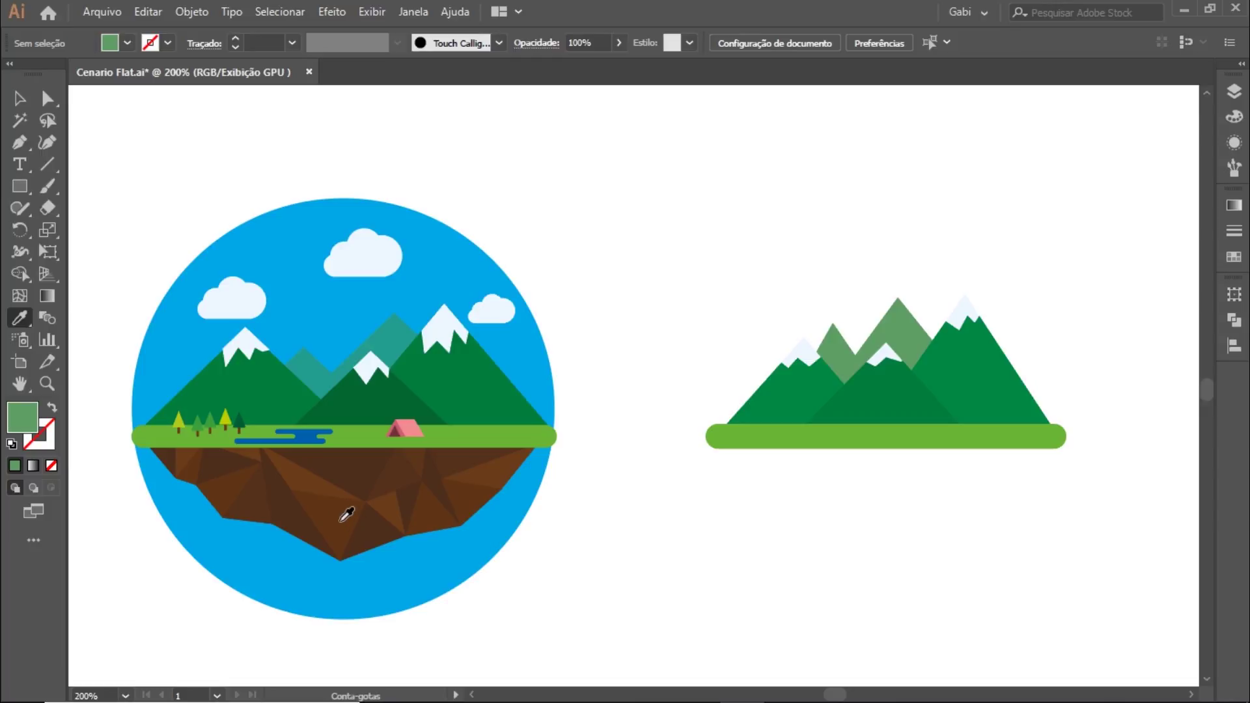
click(338, 511)
- Pen-draw a closed, angular brown ground shape hanging beneath the green strip
key(p)
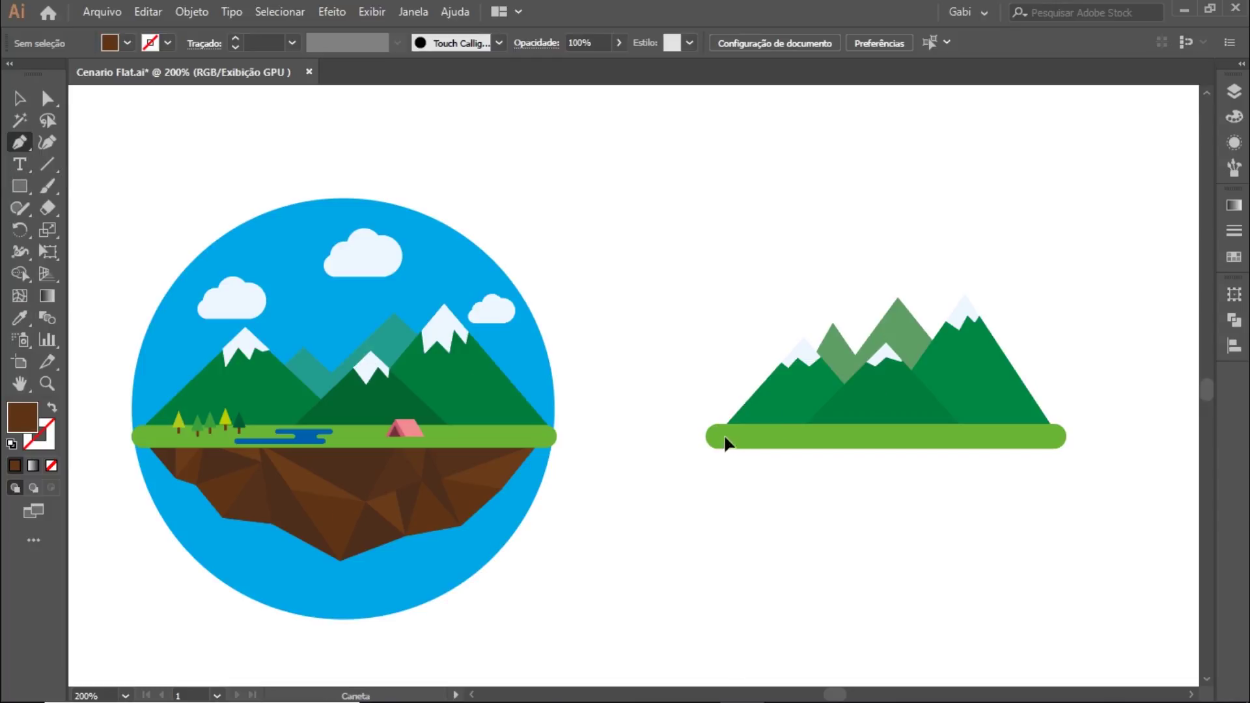
click(724, 437)
click(729, 474)
click(758, 492)
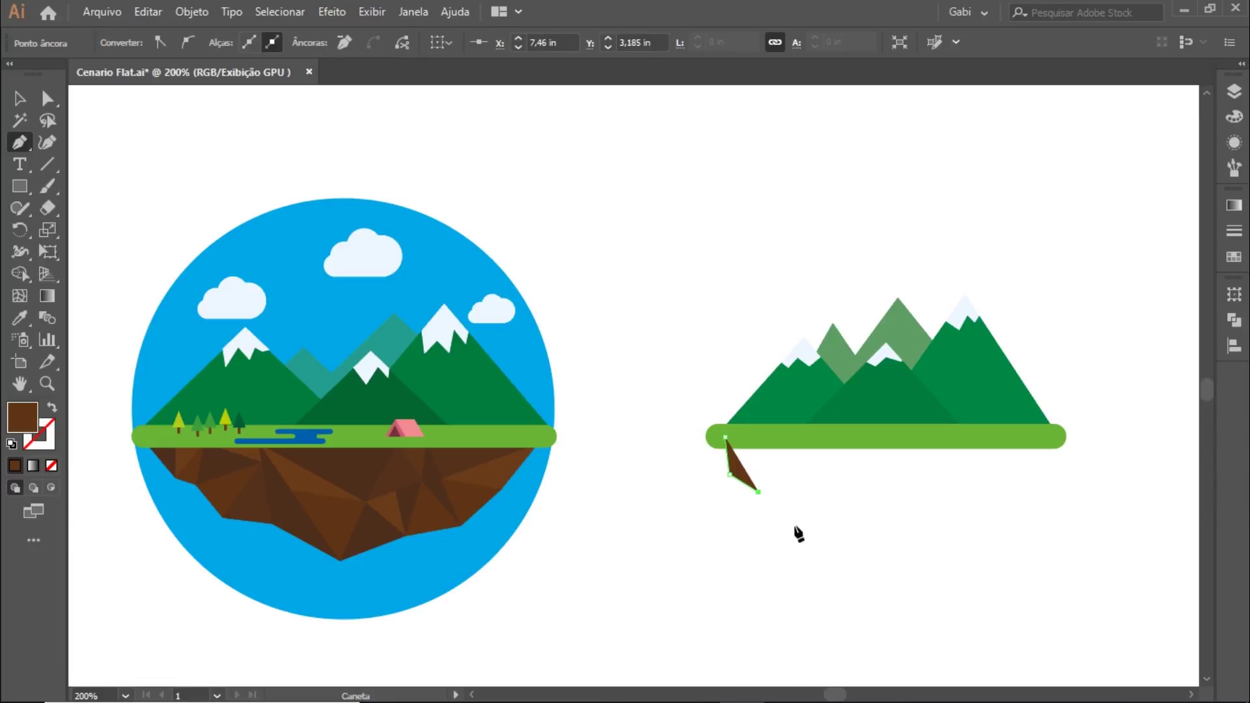
click(787, 543)
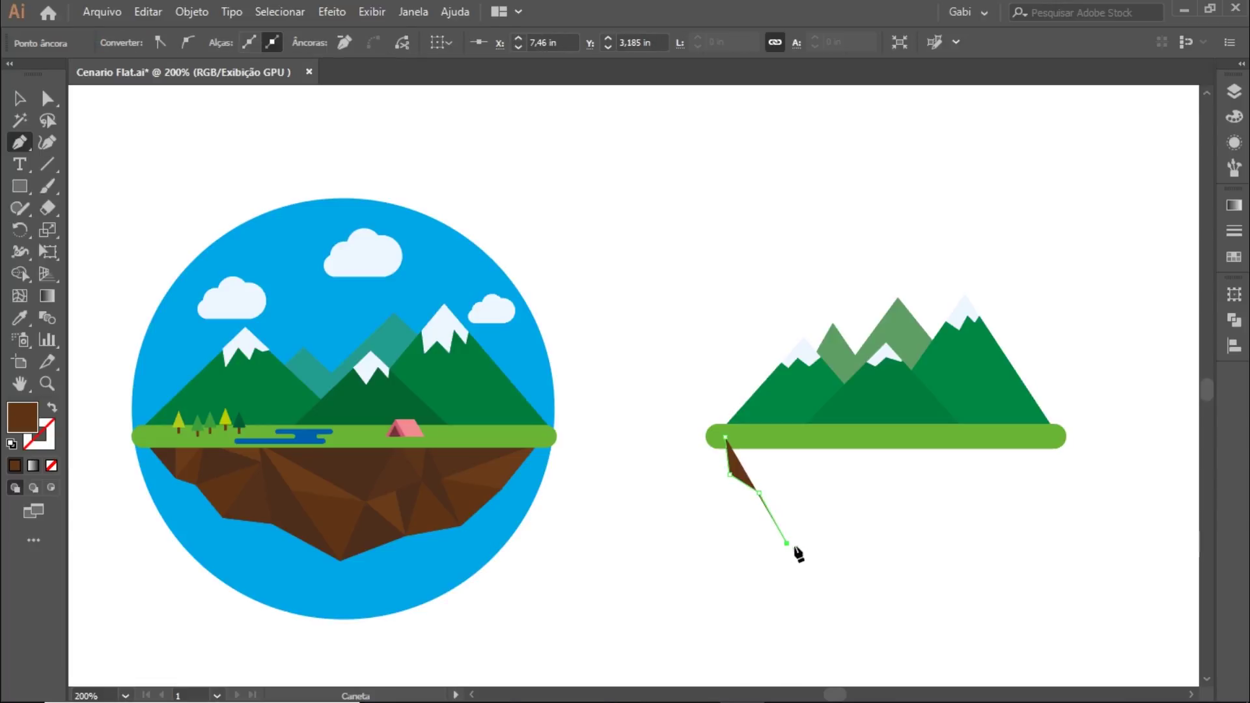
click(899, 570)
click(960, 544)
click(1026, 497)
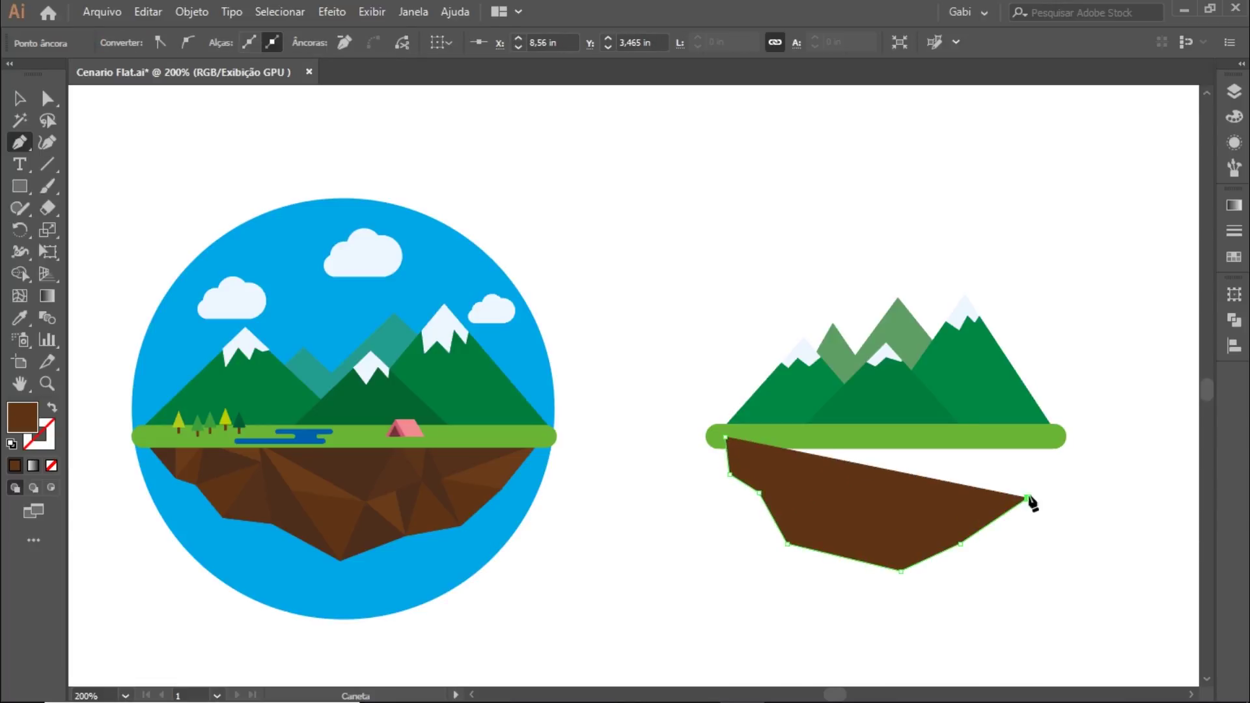
click(1050, 435)
click(729, 438)
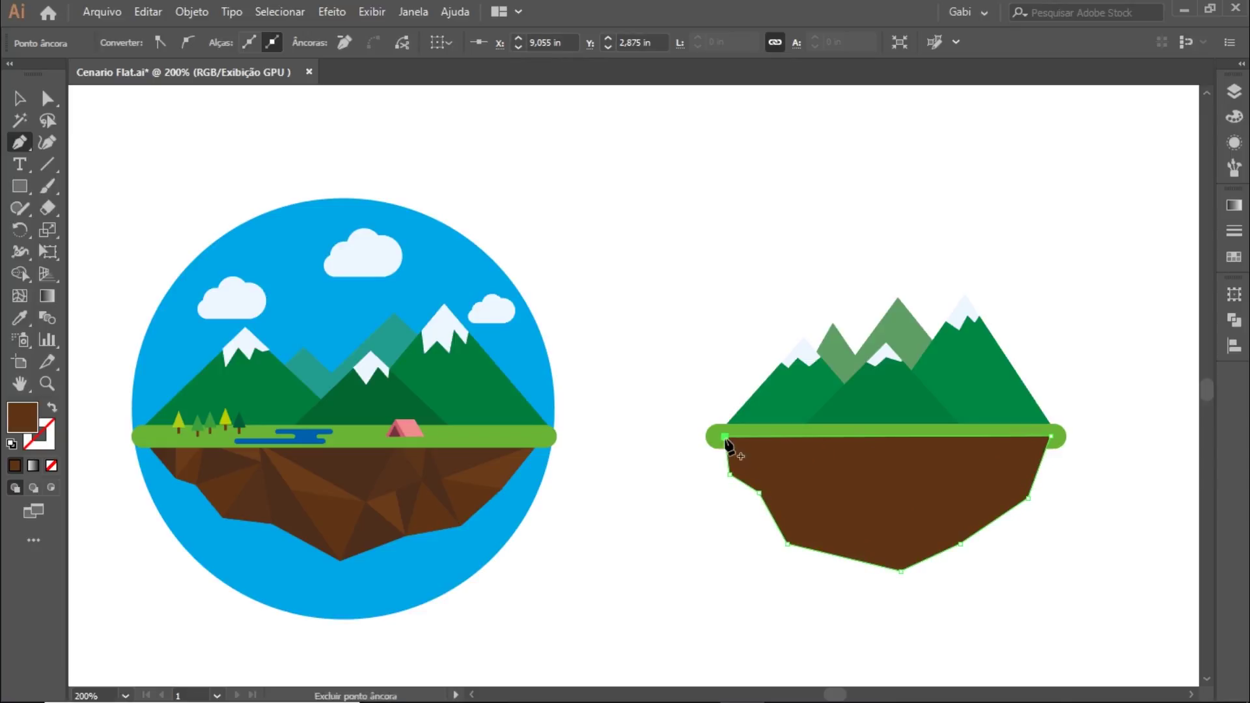
key(v)
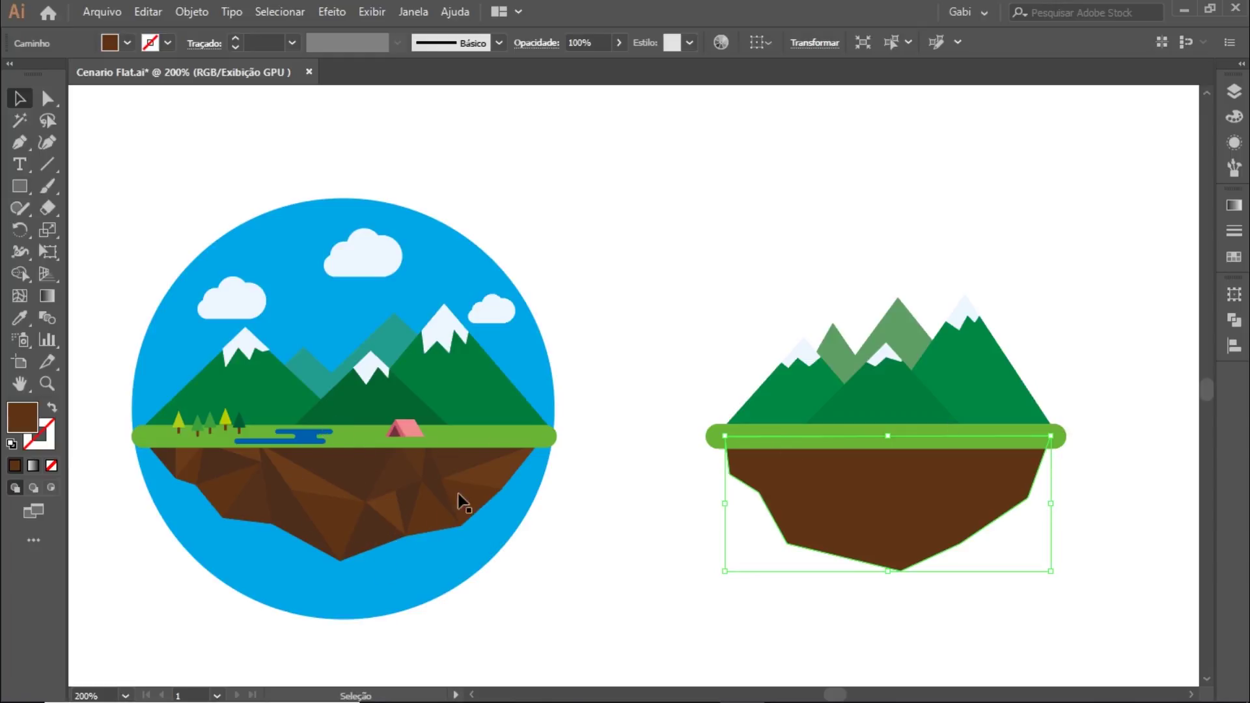
click(664, 415)
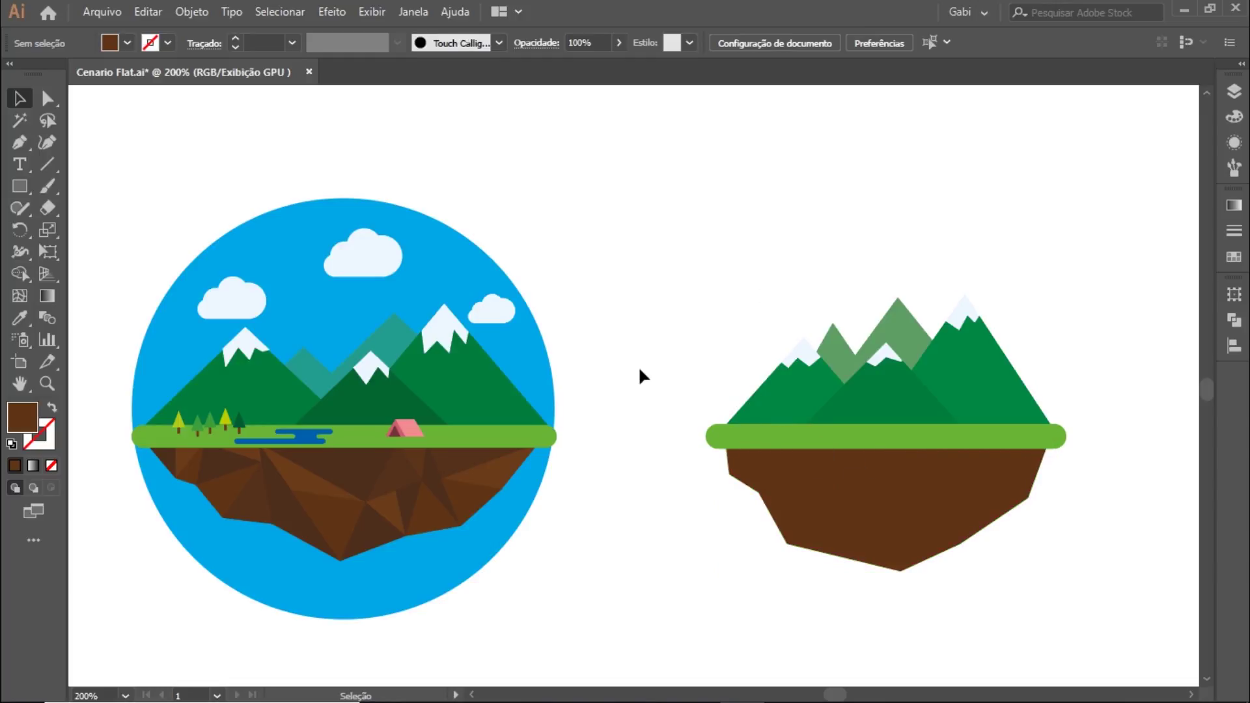
- Draw a three-sided polygon, shrink it into a slender tree, and fill it dark green
key(z)
mouse_move(167, 412)
mouse_down()
mouse_move(603, 483)
mouse_move(572, 479)
mouse_up()
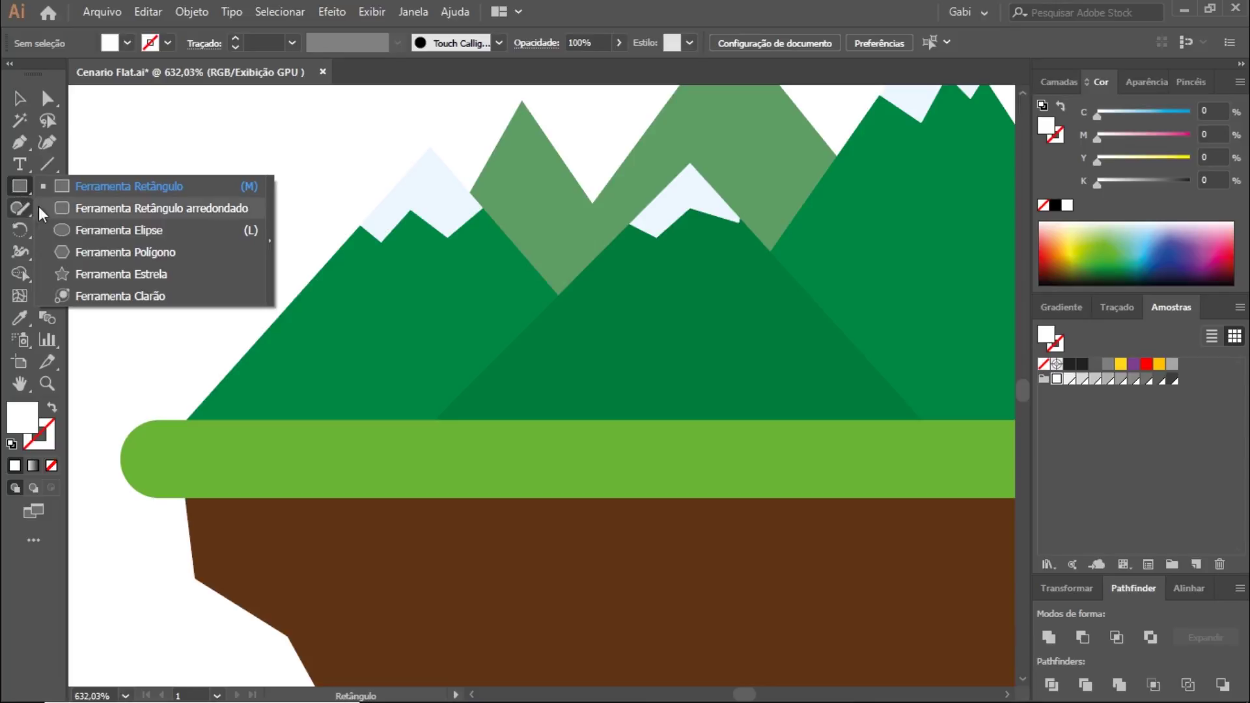
click(88, 252)
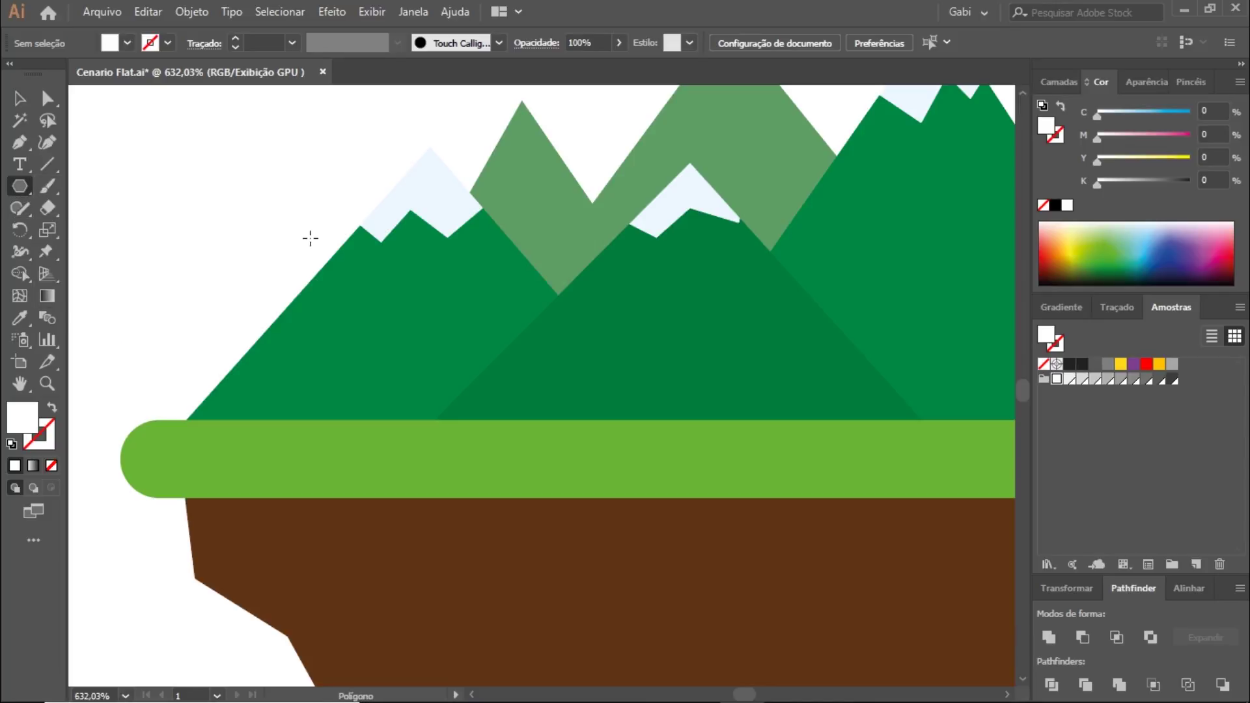
click(370, 248)
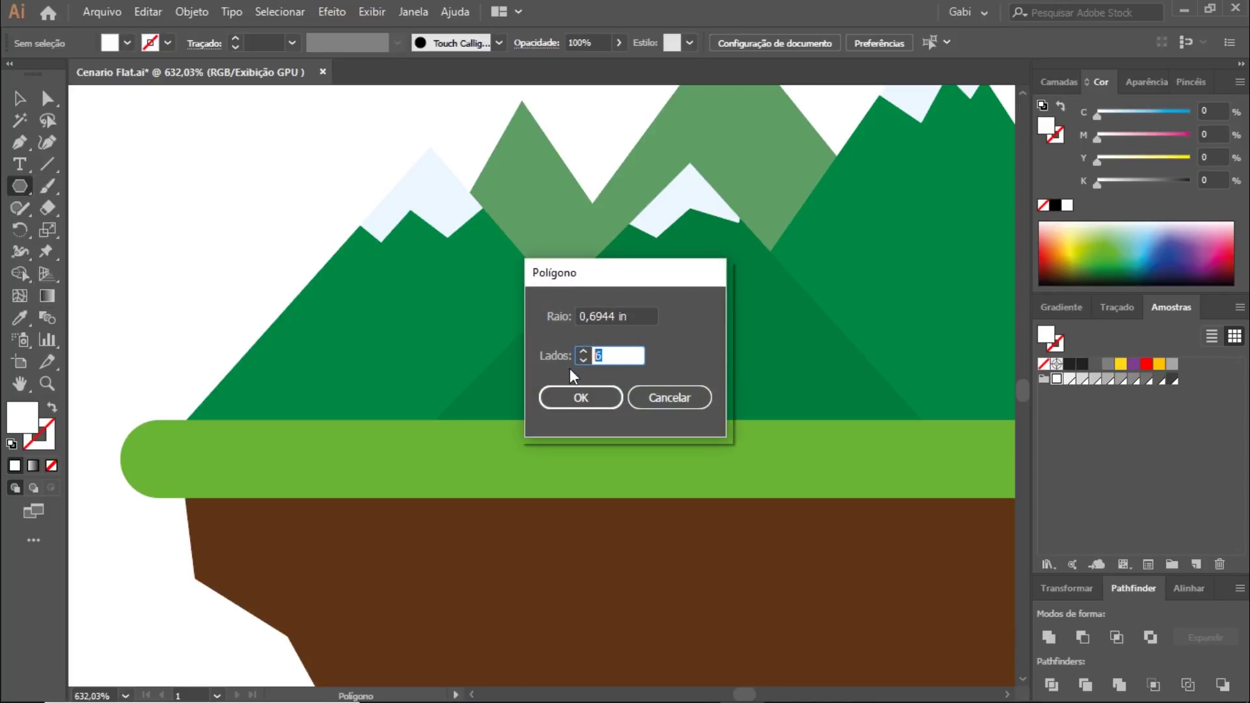
click(598, 403)
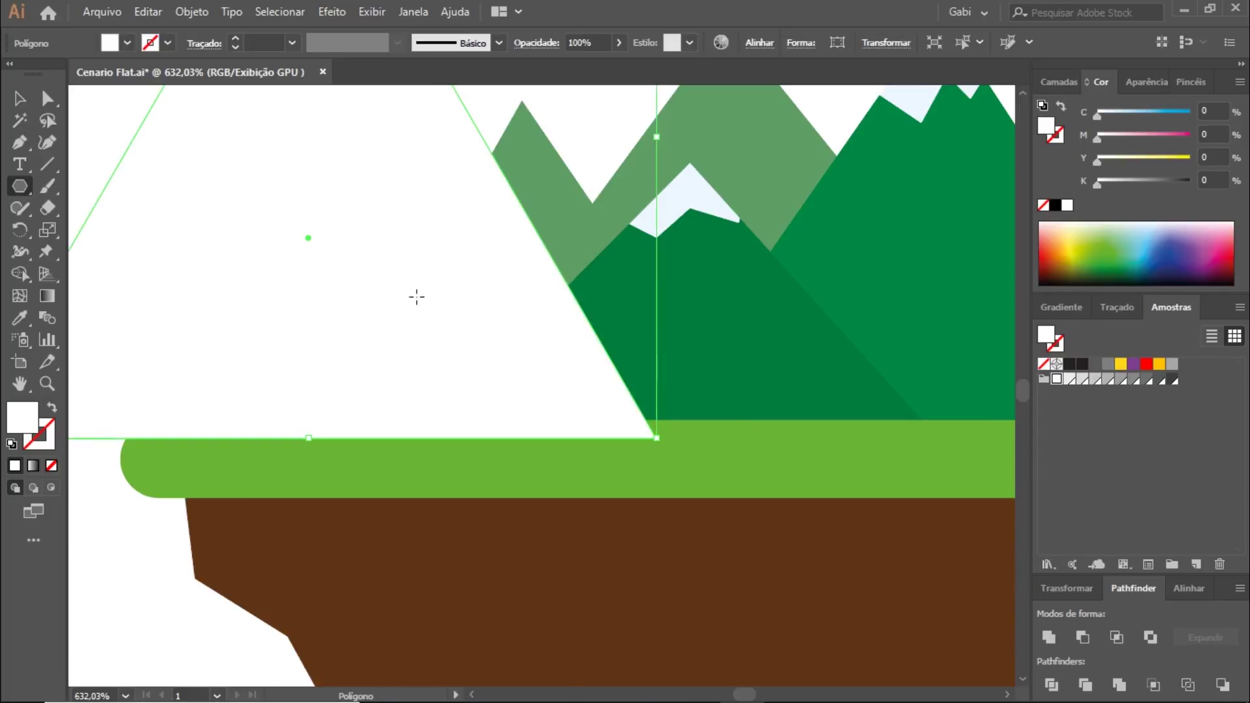
key(v)
drag(413, 296, 662, 563)
drag(889, 123, 565, 523)
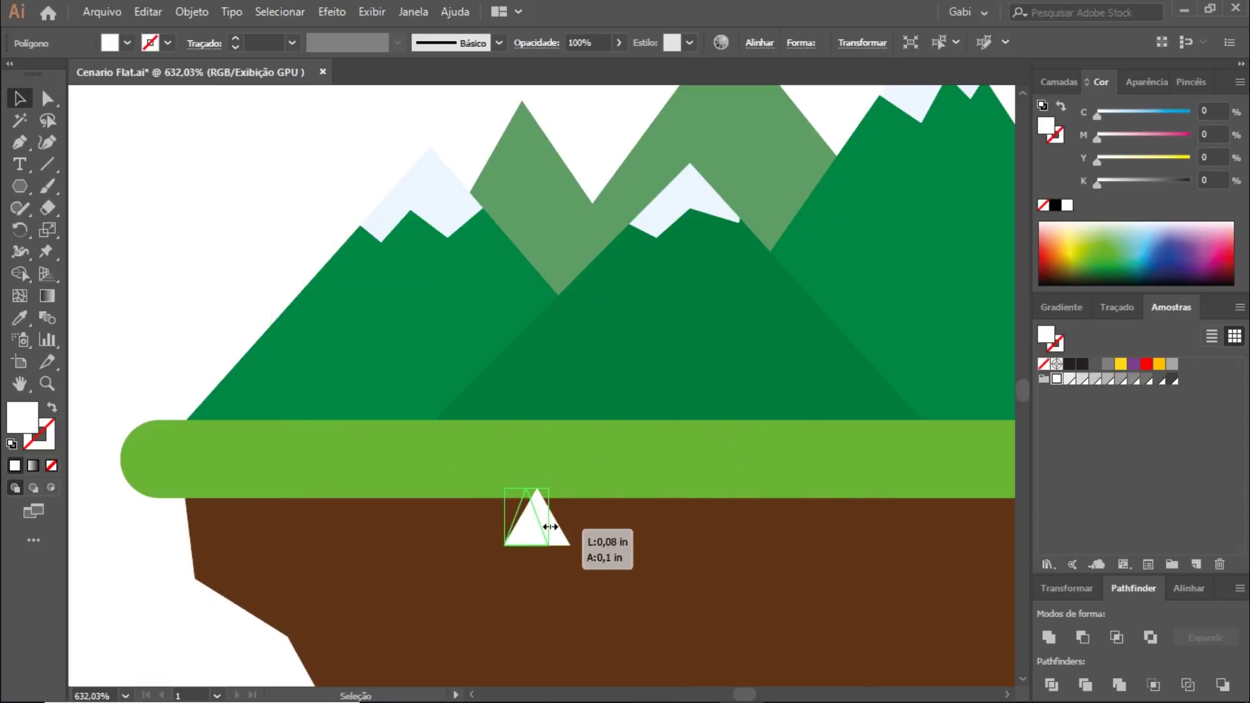
mouse_move(565, 522)
mouse_down()
mouse_move(546, 523)
mouse_move(533, 542)
mouse_move(289, 394)
mouse_up()
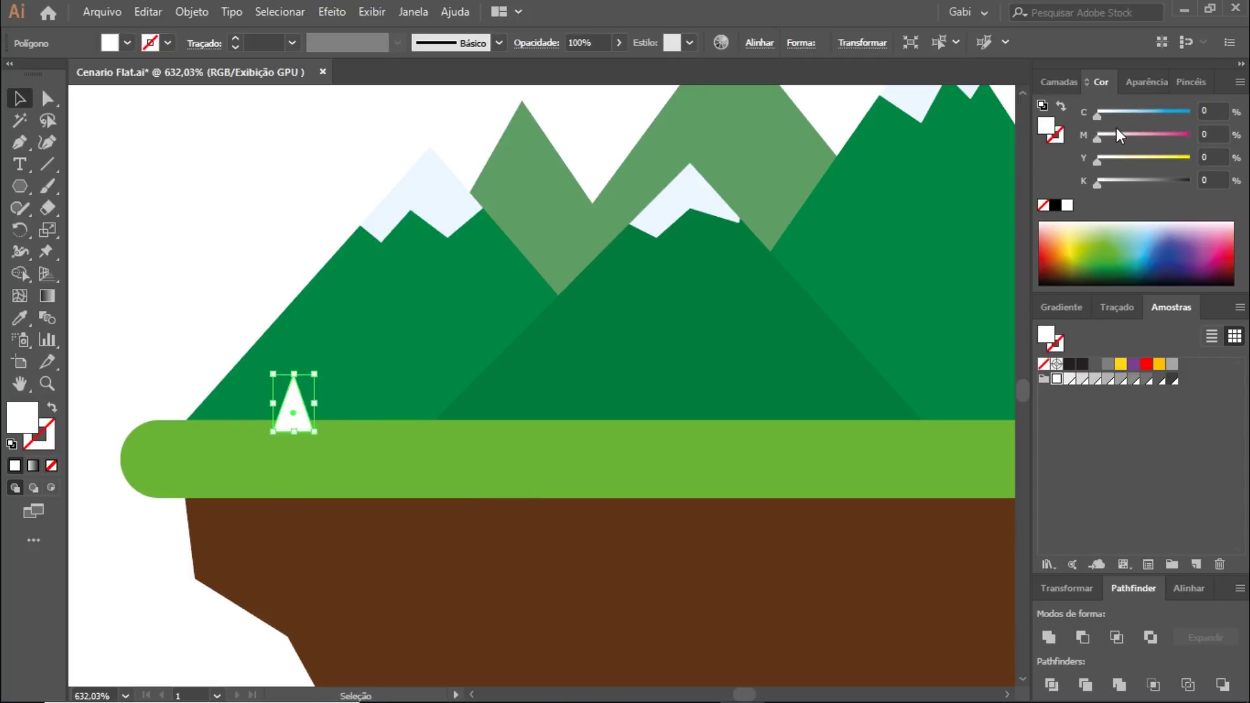
drag(1097, 162, 1190, 160)
drag(1104, 116, 1170, 116)
drag(1100, 182, 1136, 184)
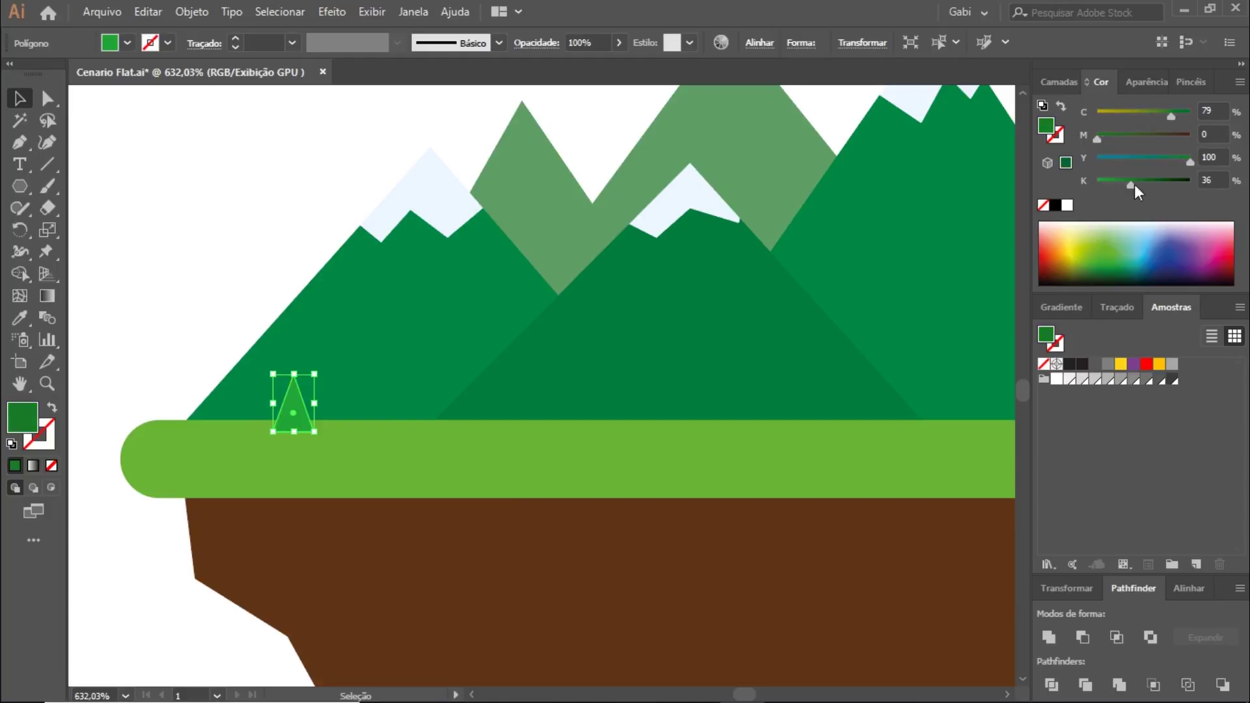
click(229, 204)
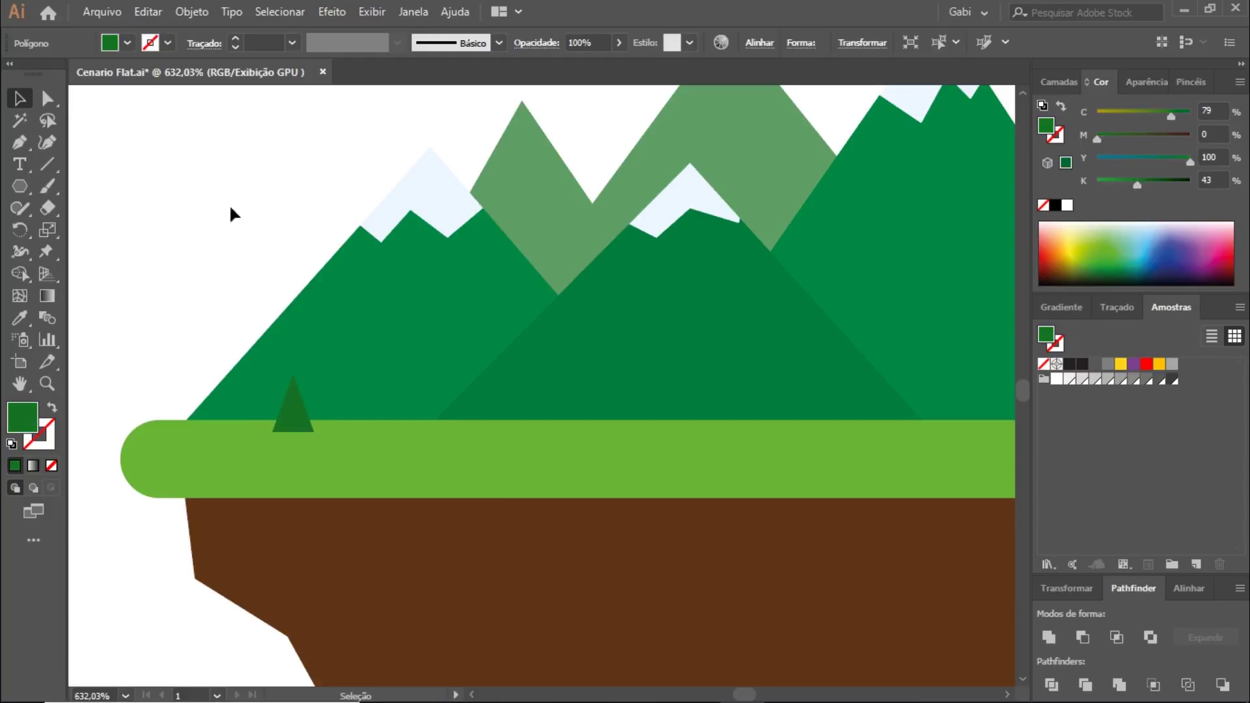
- Add a thin brown rectangle trunk below the green triangle
click(290, 416)
click(170, 237)
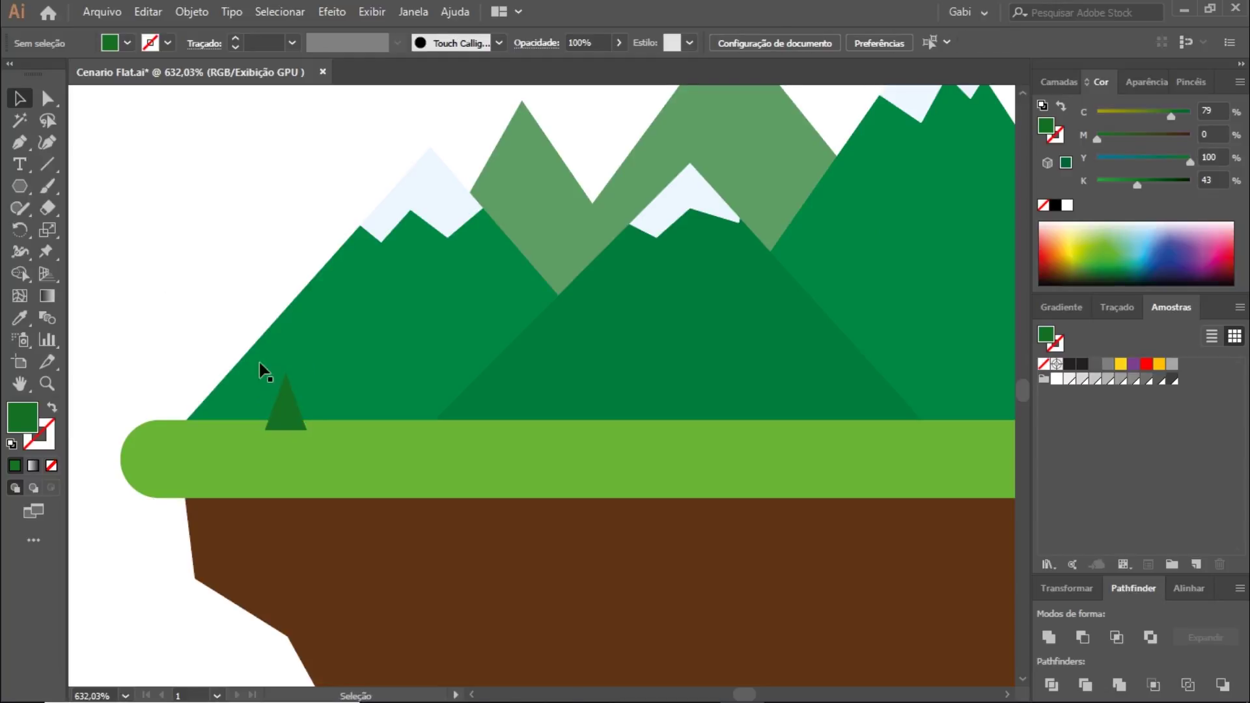
key(z)
key(m)
mouse_move(278, 430)
mouse_down()
mouse_move(313, 415)
mouse_move(335, 481)
mouse_up()
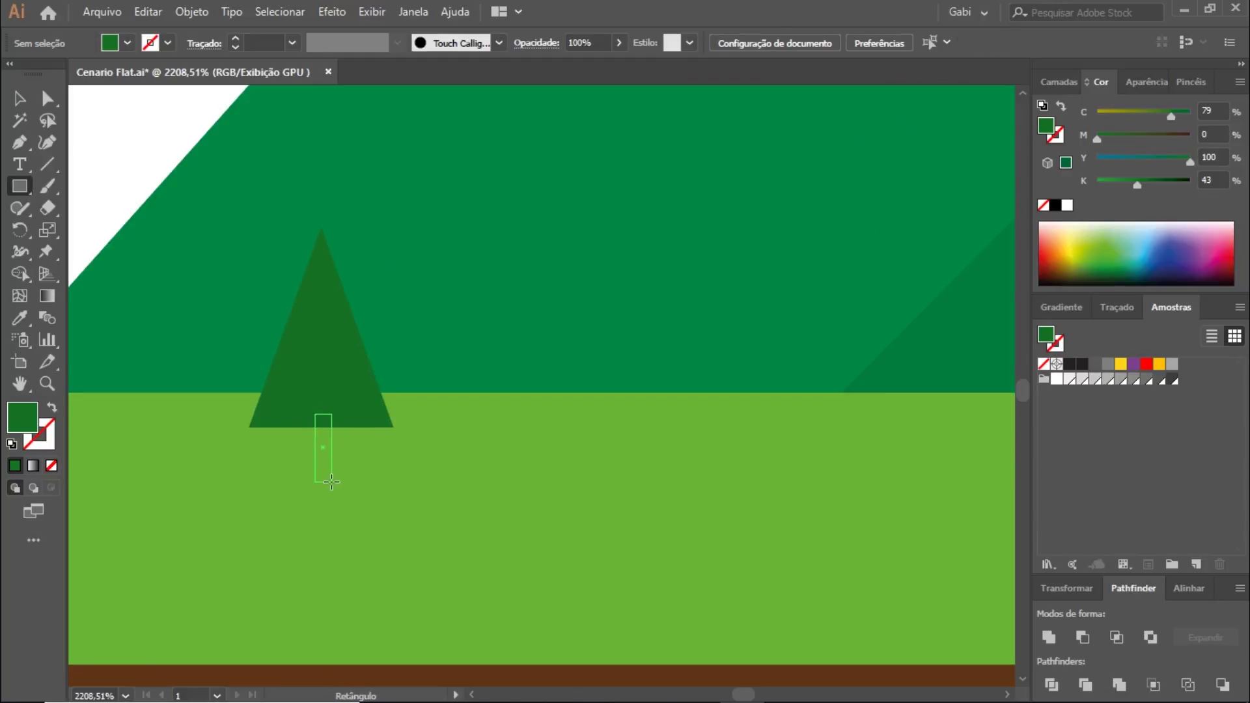
- Duplicate the pine tree across the island's grass to make more trees
key(v)
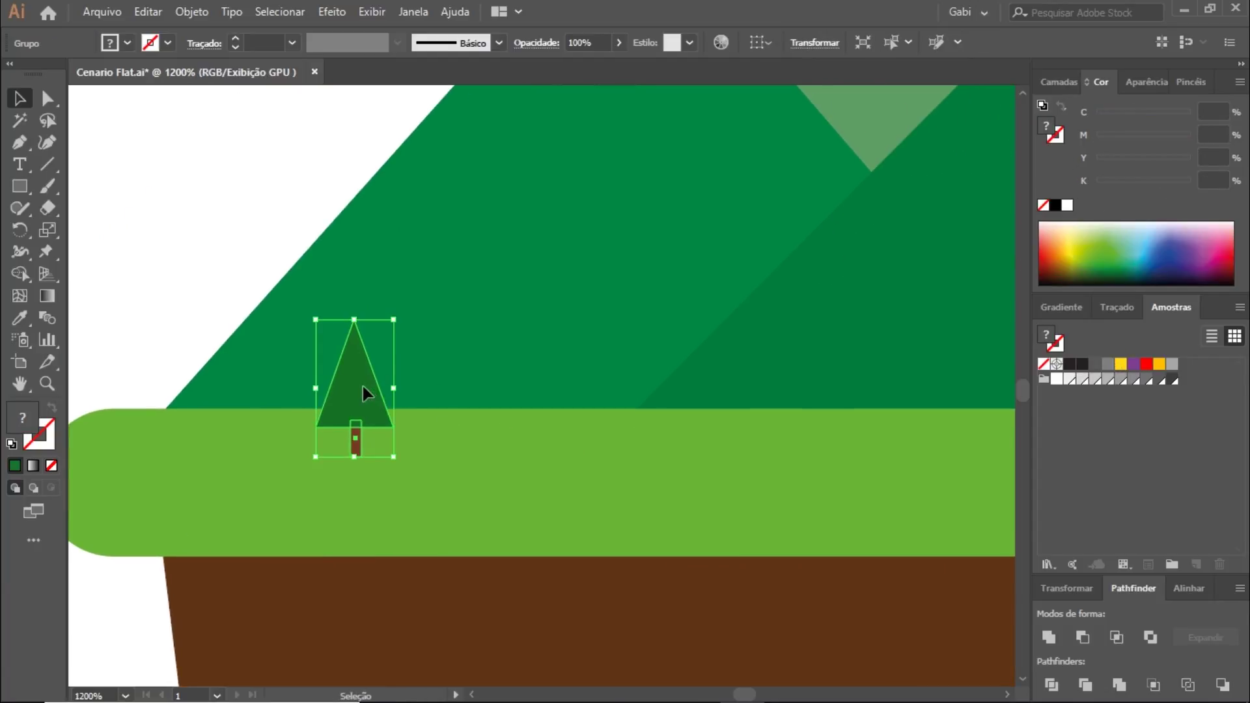
drag(362, 385, 474, 357)
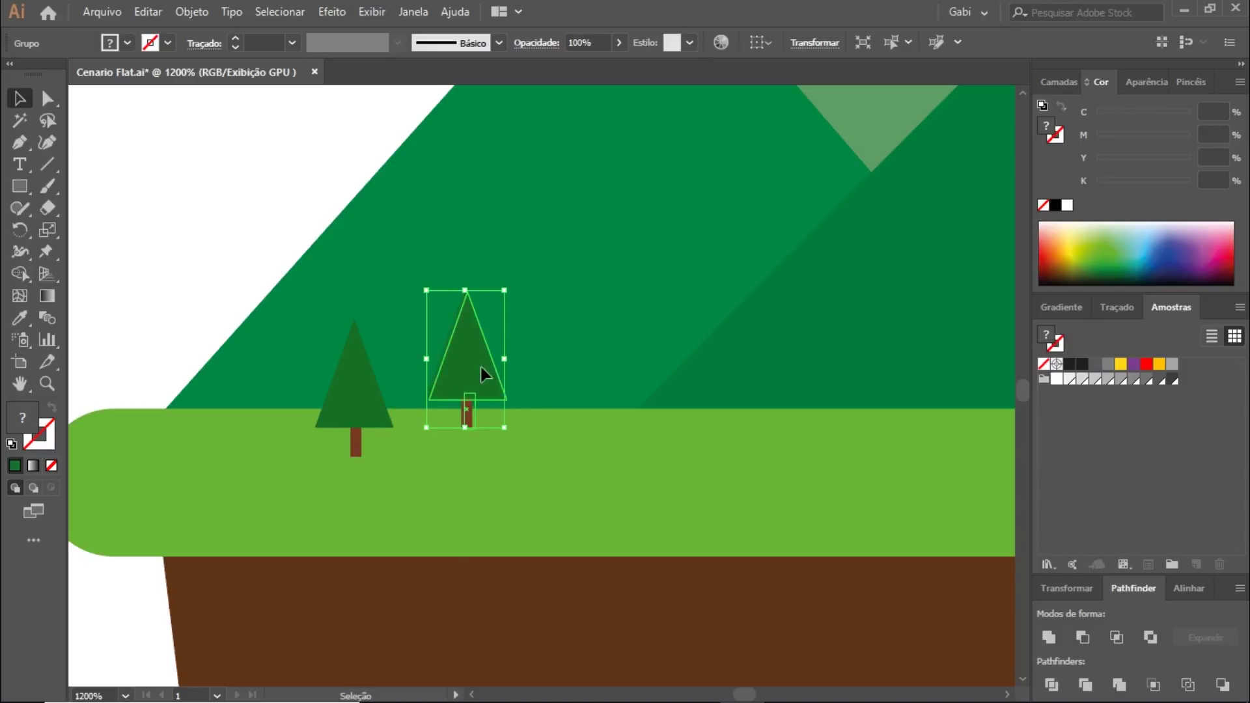
mouse_move(483, 372)
mouse_down()
mouse_move(590, 421)
mouse_move(689, 388)
mouse_up()
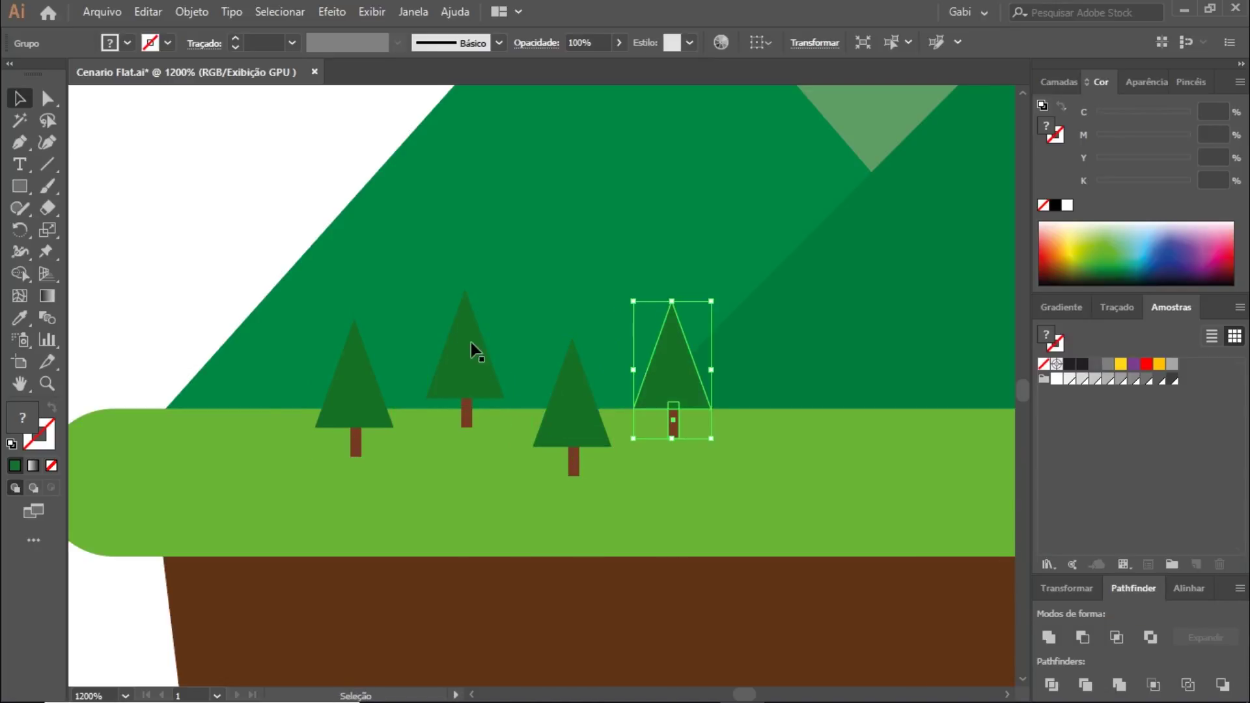
drag(468, 371, 463, 404)
- Tint one copied tree's triangle a lighter yellow-green
key(a)
click(214, 215)
click(453, 394)
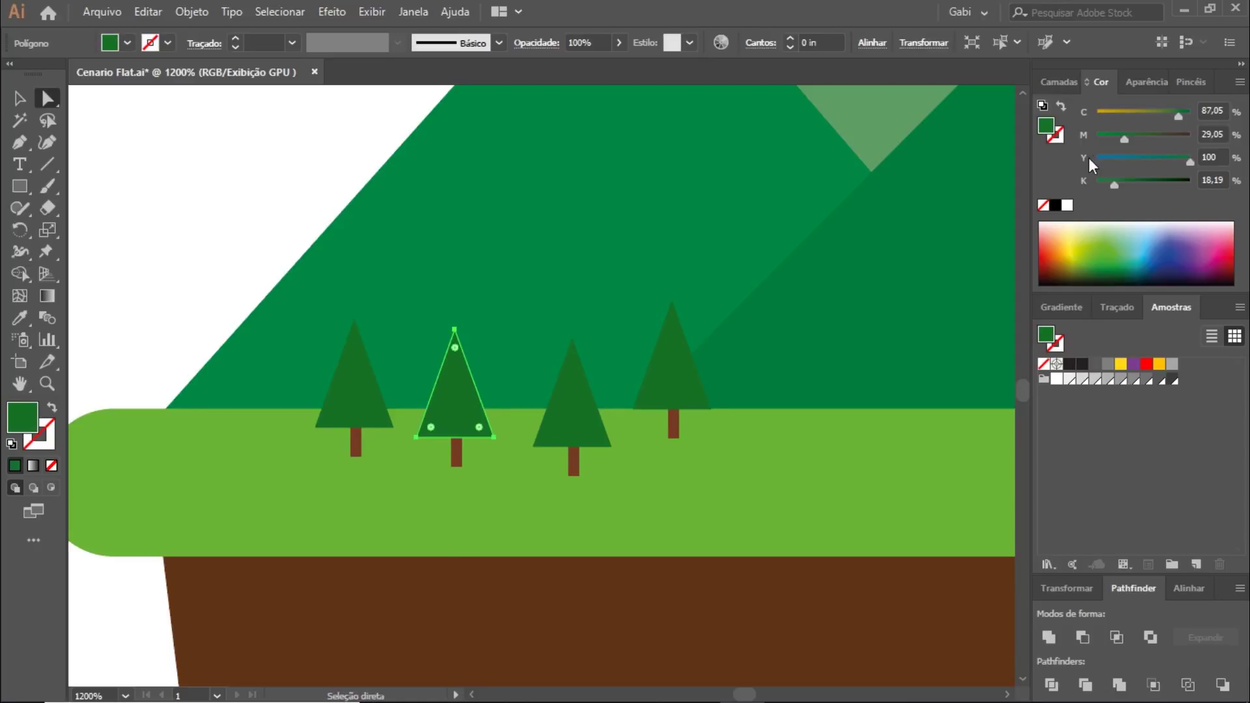
drag(1119, 138, 1098, 138)
drag(1178, 116, 1134, 119)
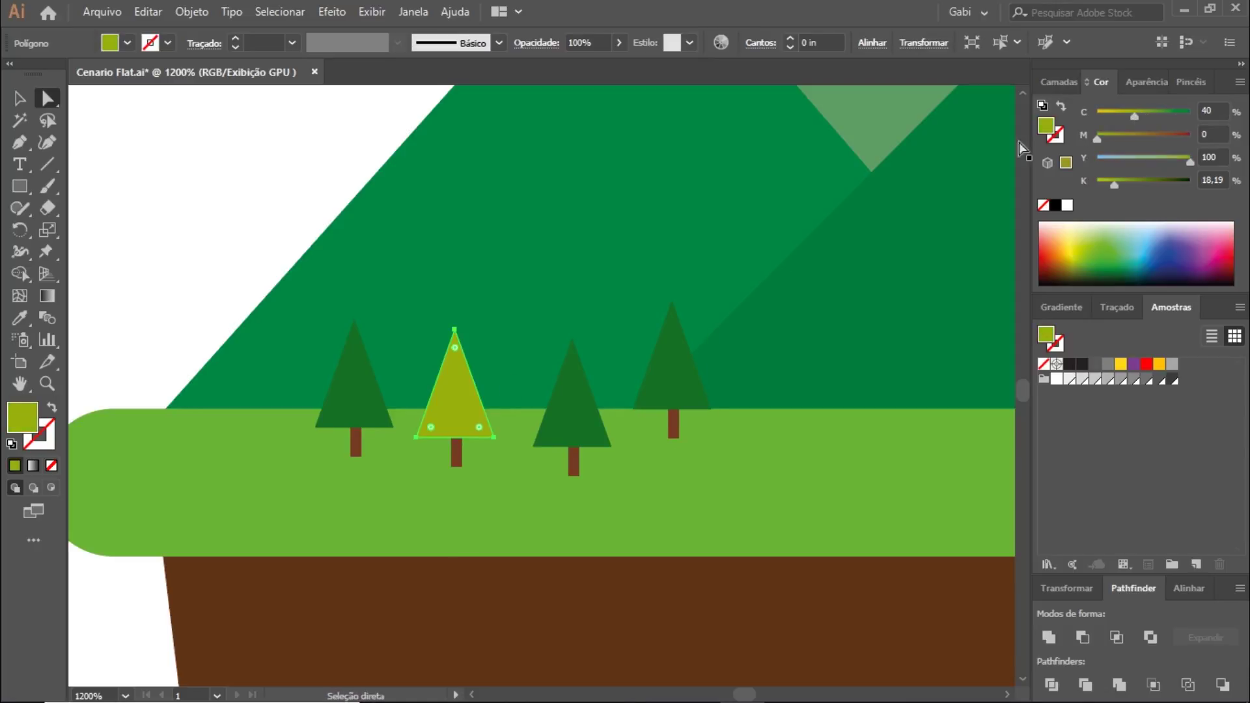
click(280, 194)
click(464, 396)
click(291, 199)
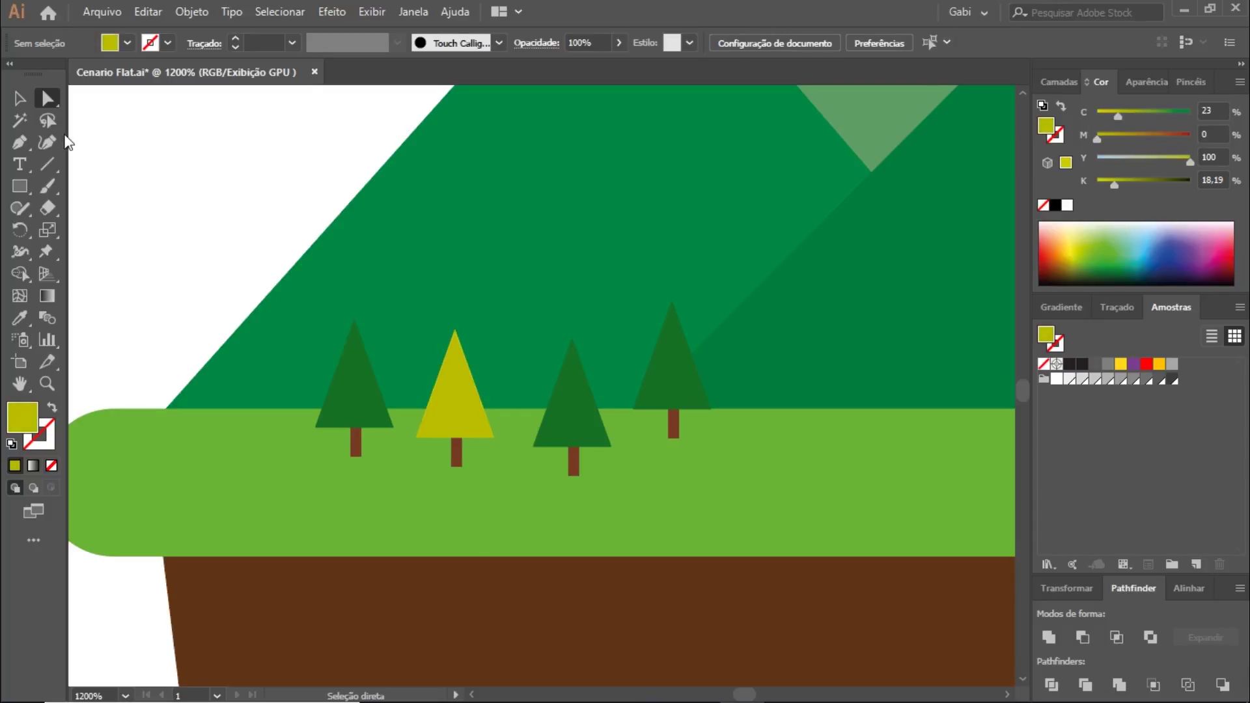
- Draw a triangle with the Polygon tool and give it the existing tent's pink
click(21, 188)
click(123, 257)
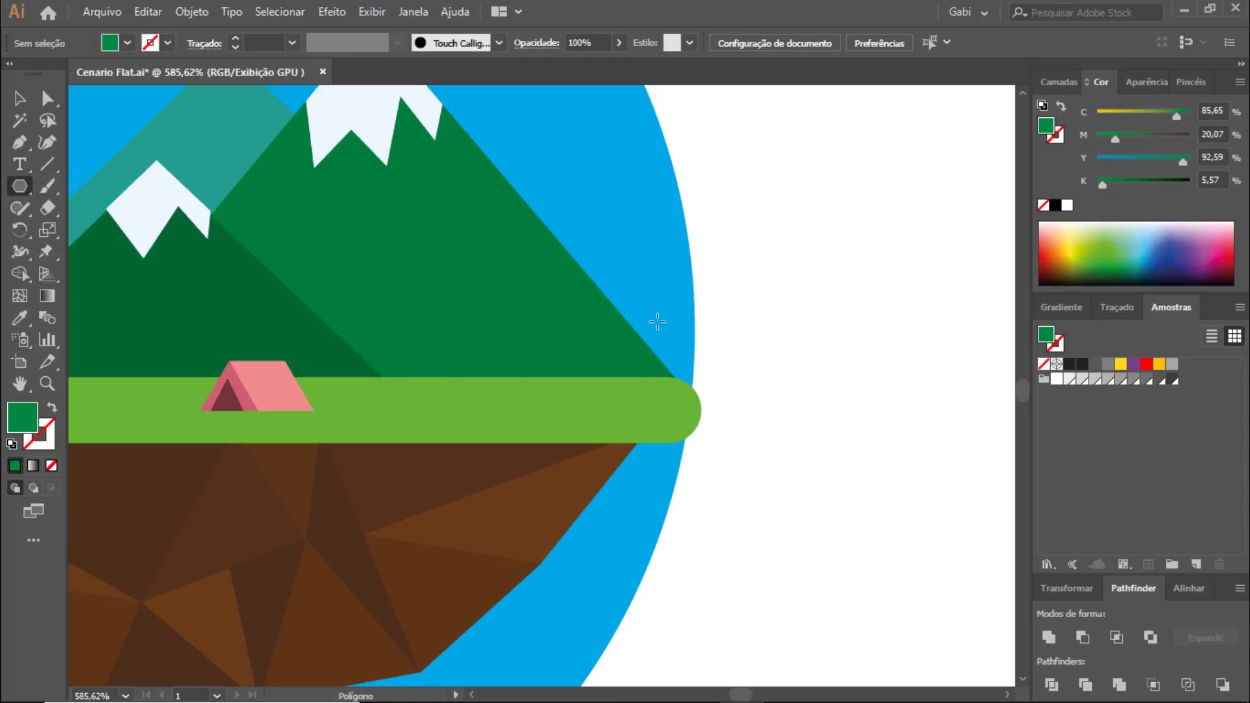
mouse_move(642, 321)
mouse_down()
mouse_move(694, 361)
mouse_move(786, 387)
mouse_up()
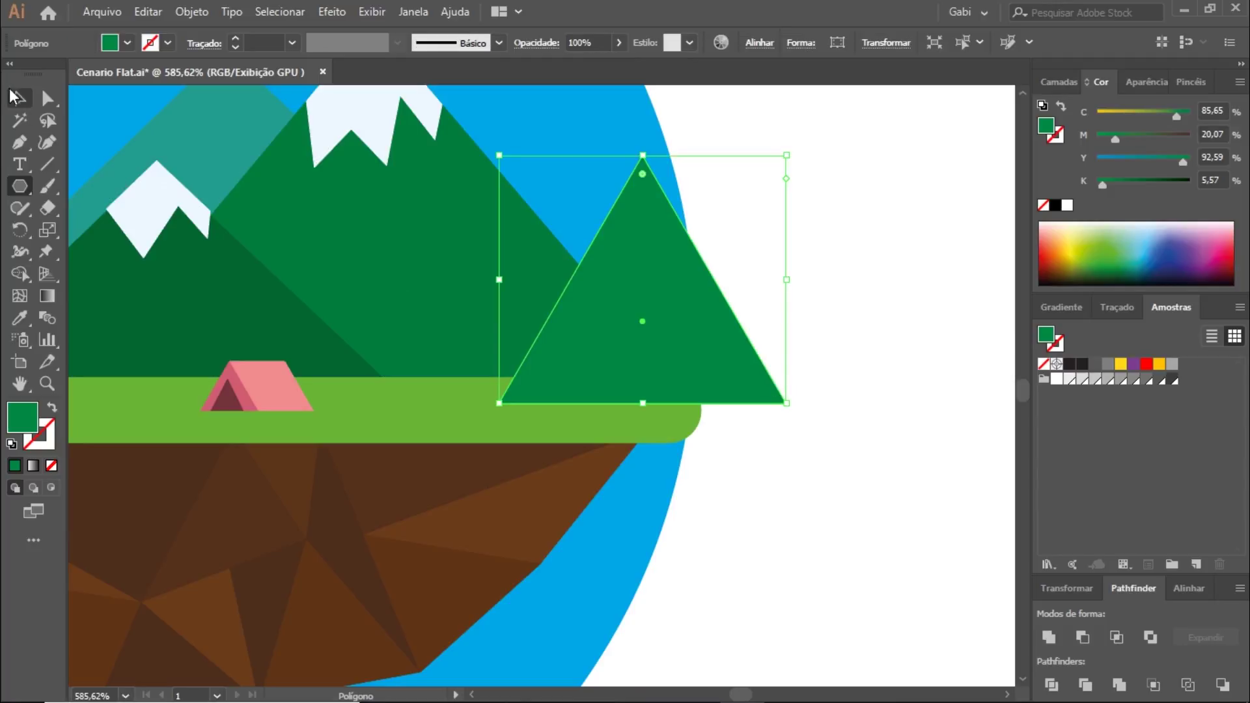
key(i)
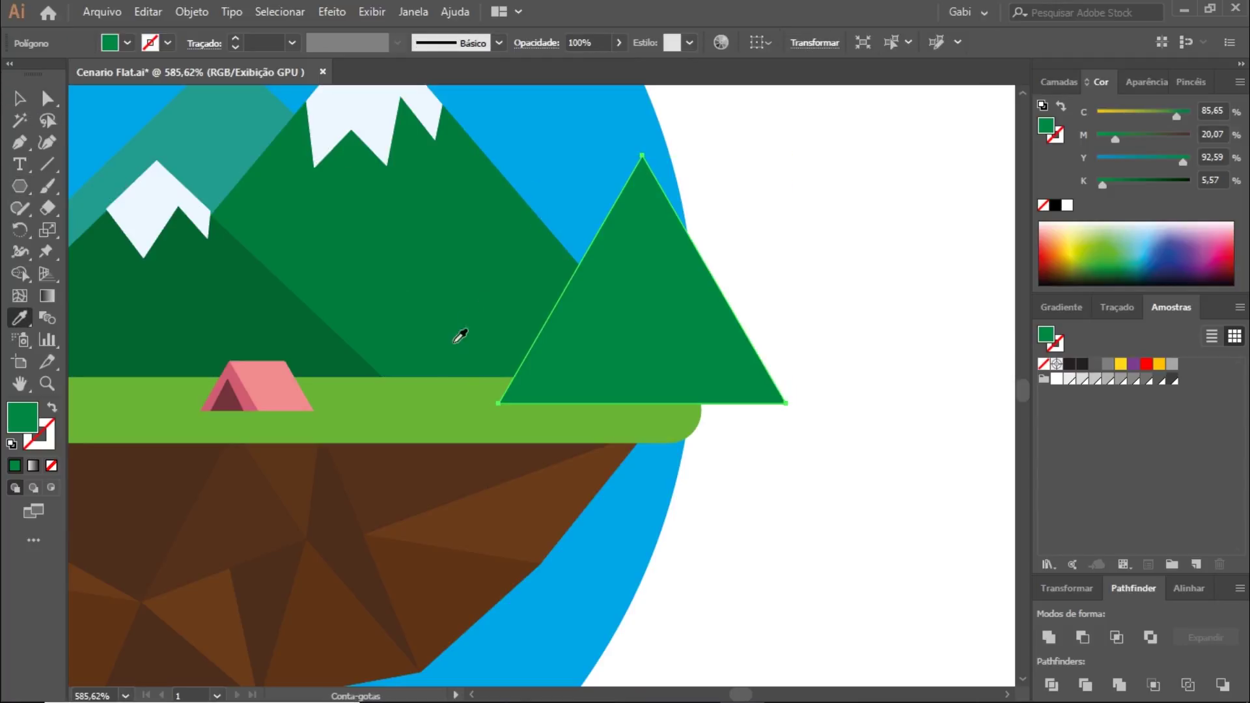
click(235, 373)
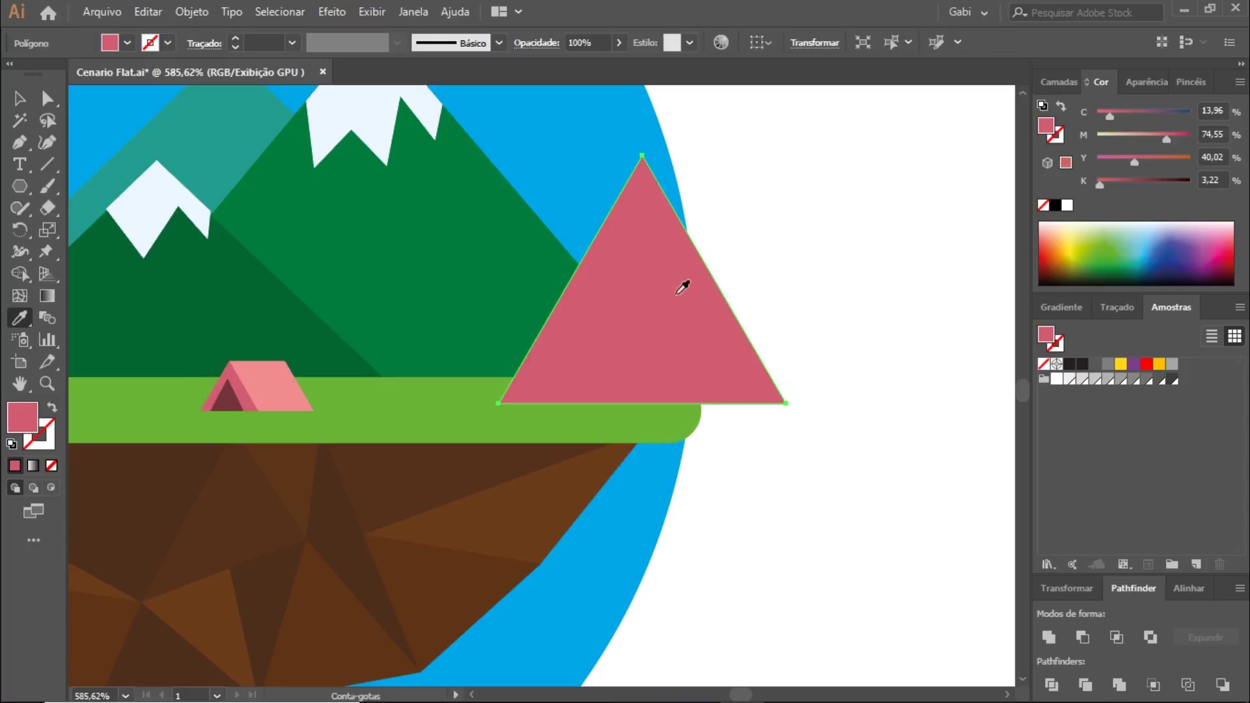
click(6, 99)
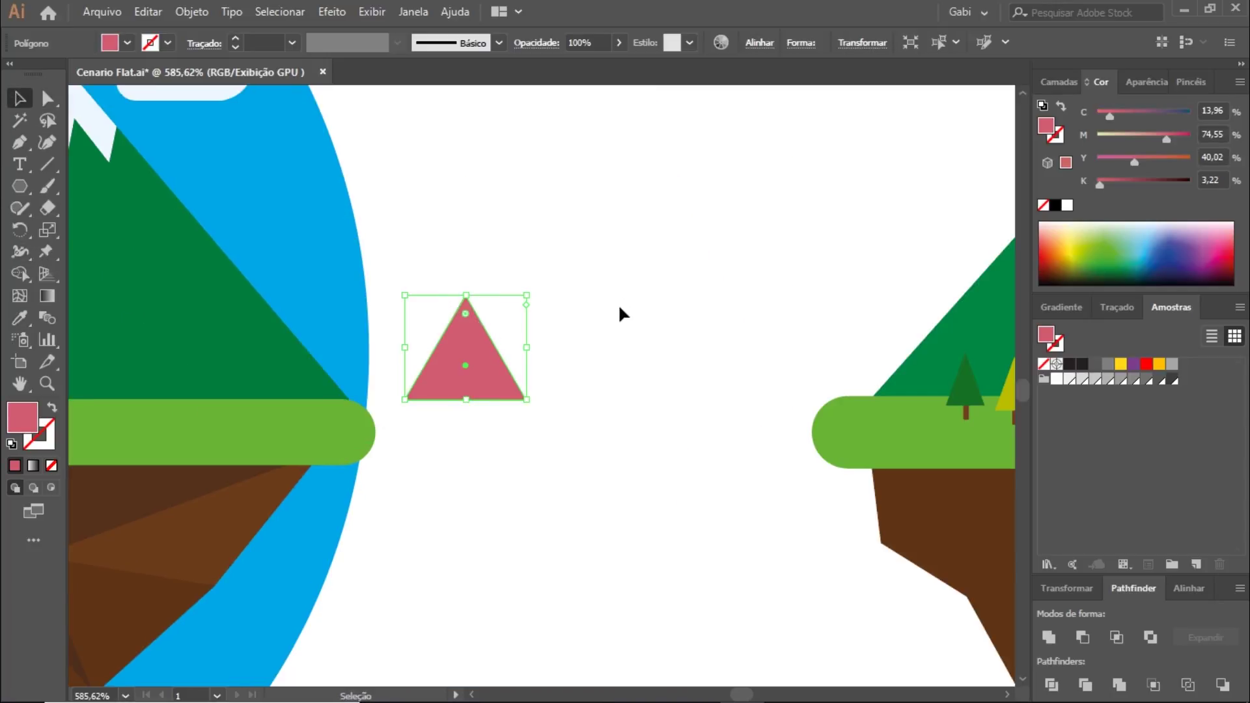
click(521, 321)
- Pen-draw the tent's roof side beside the triangle and make it a lighter pink
key(p)
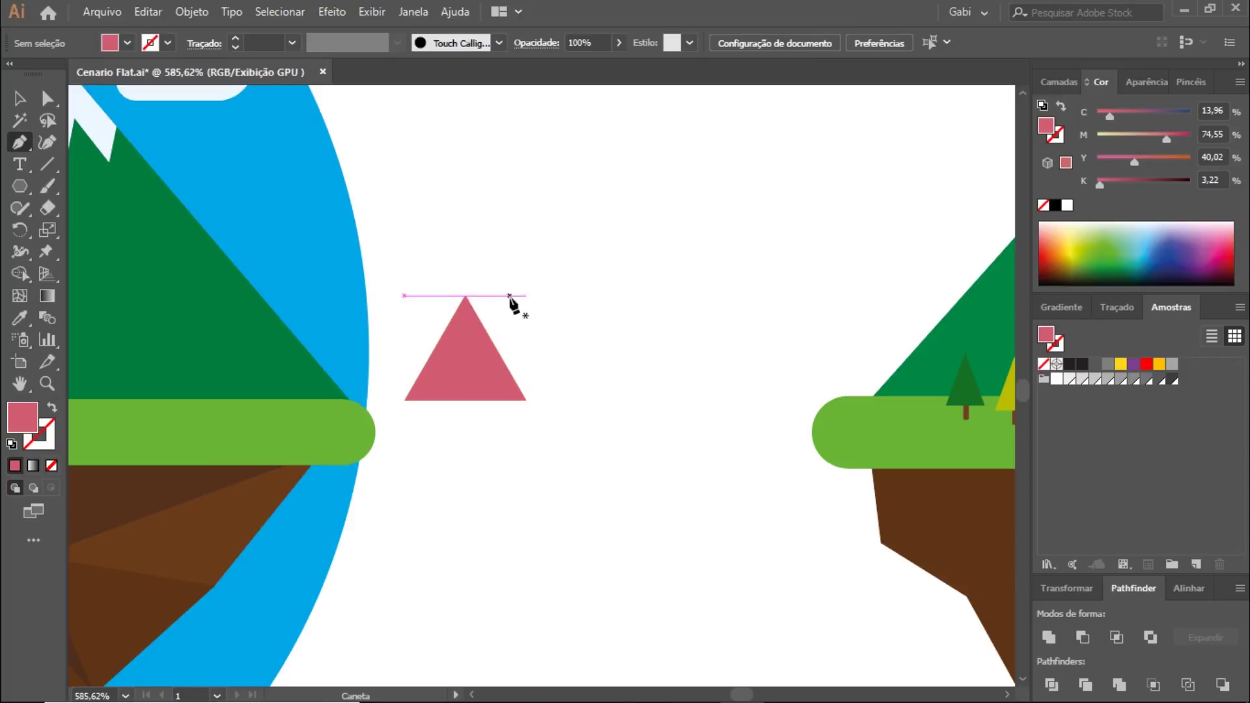
click(465, 296)
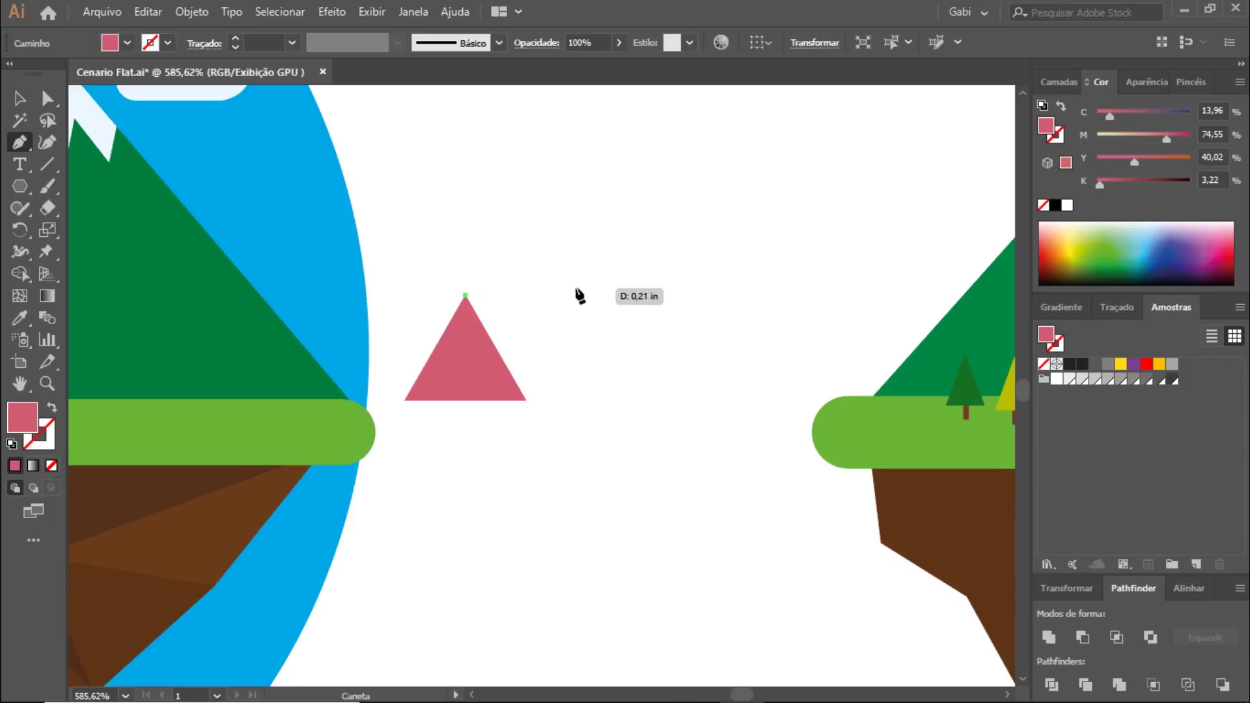
click(611, 296)
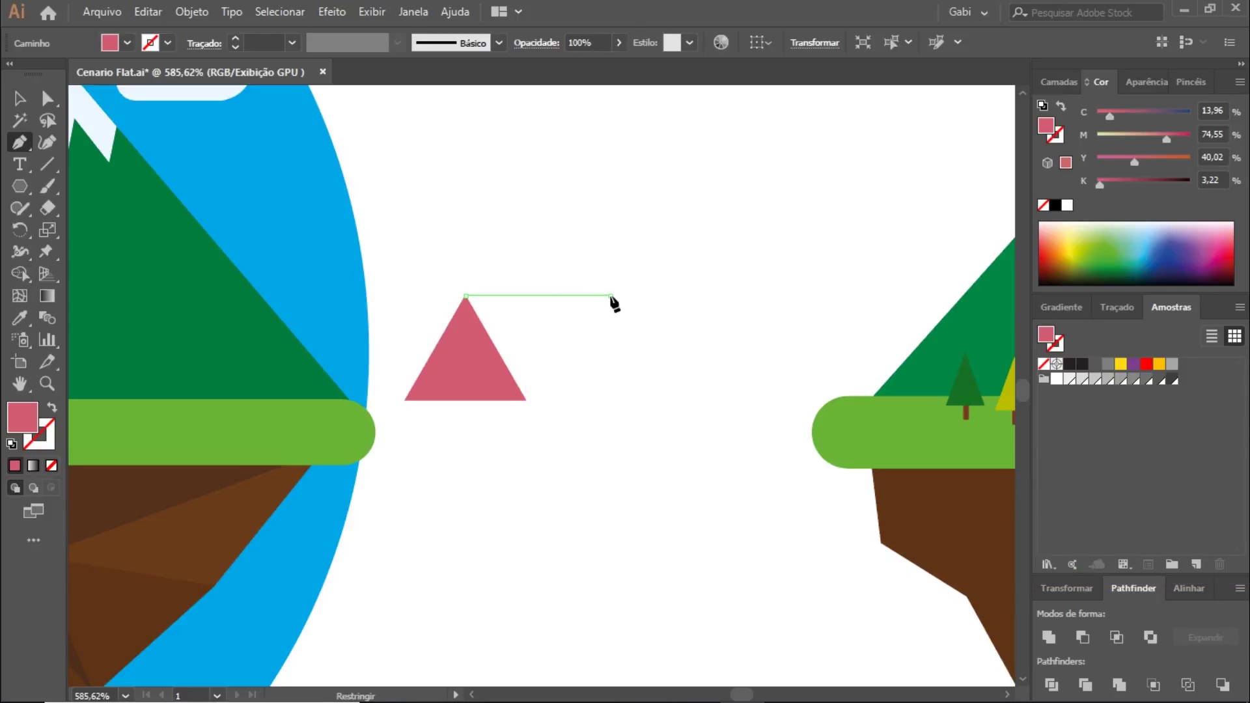
click(670, 396)
click(526, 399)
click(465, 296)
drag(584, 477, 827, 478)
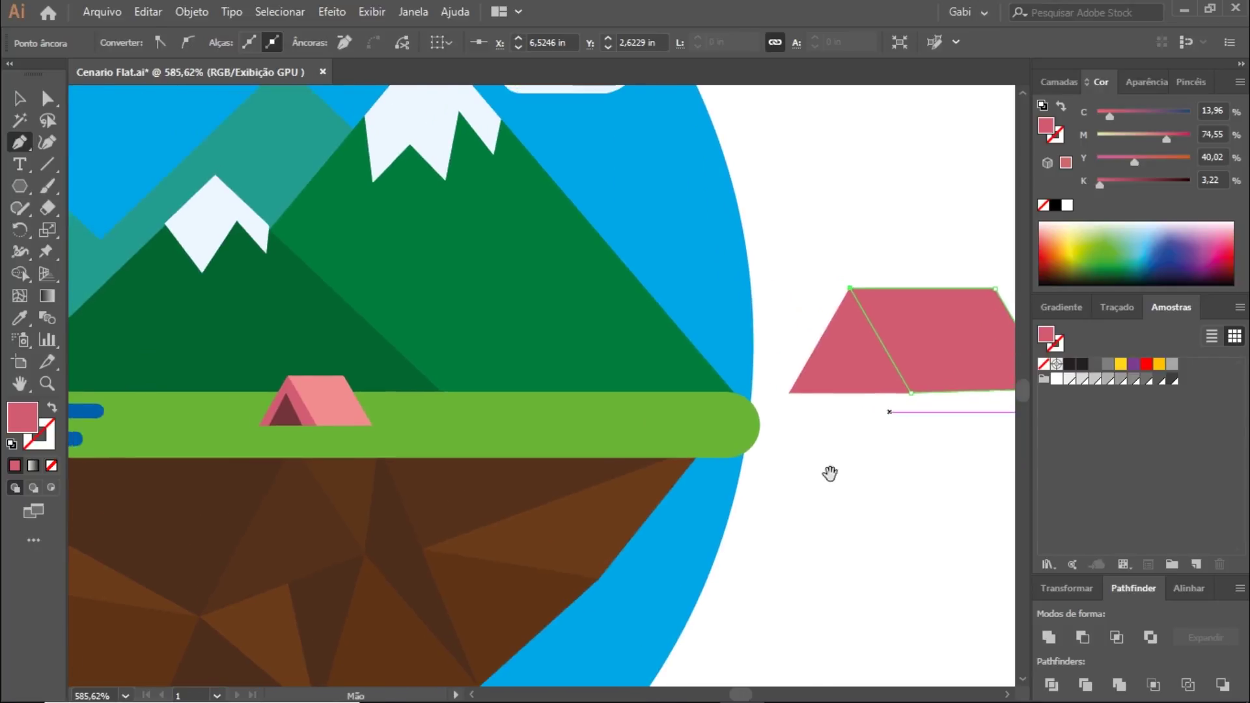
key(a)
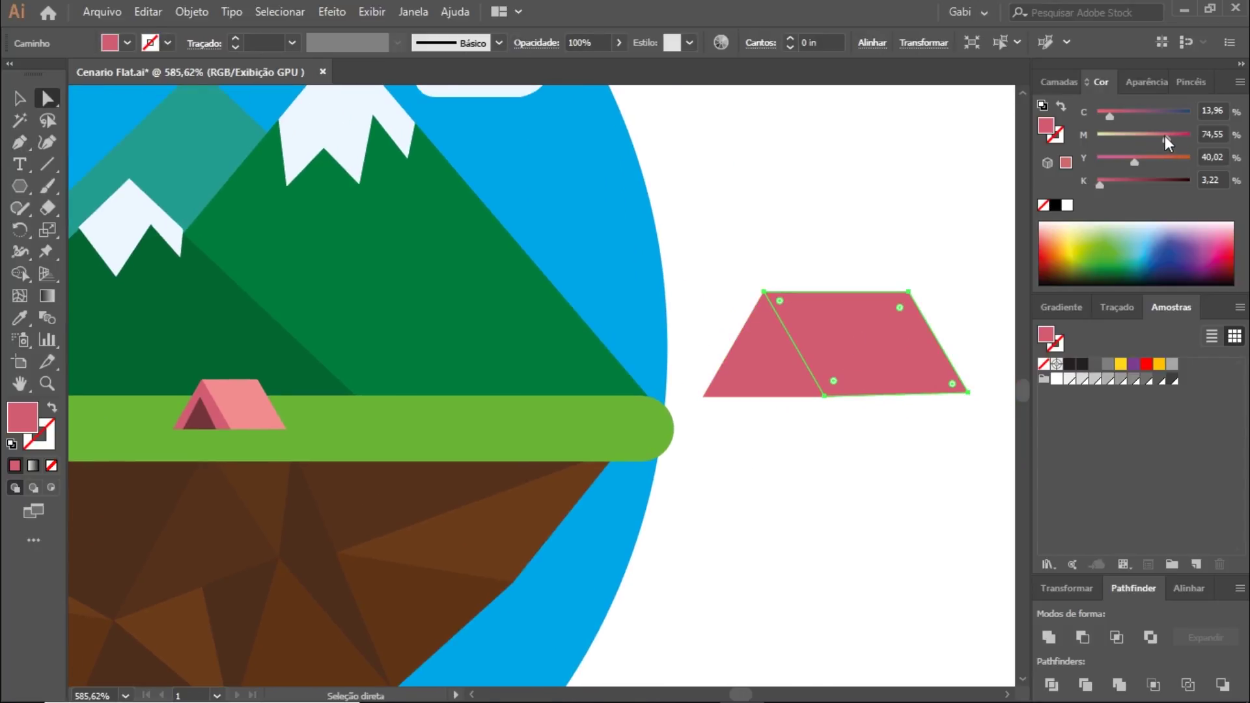
drag(1165, 136, 1146, 135)
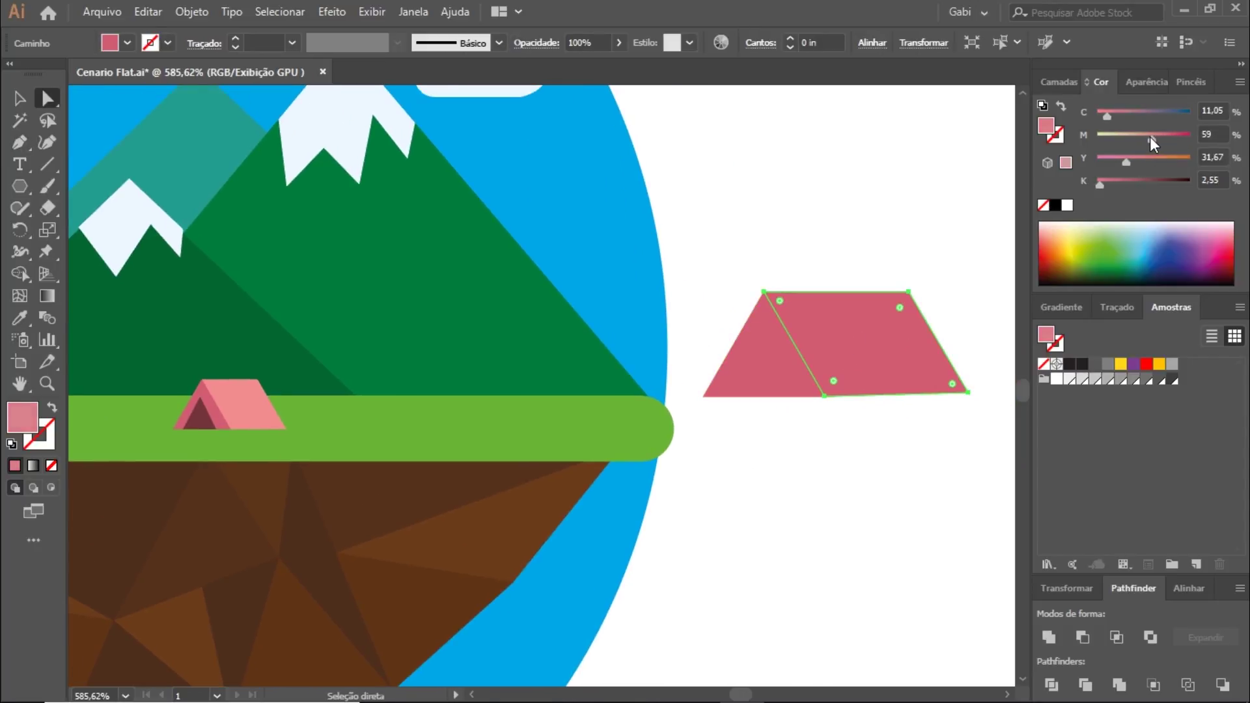
click(907, 197)
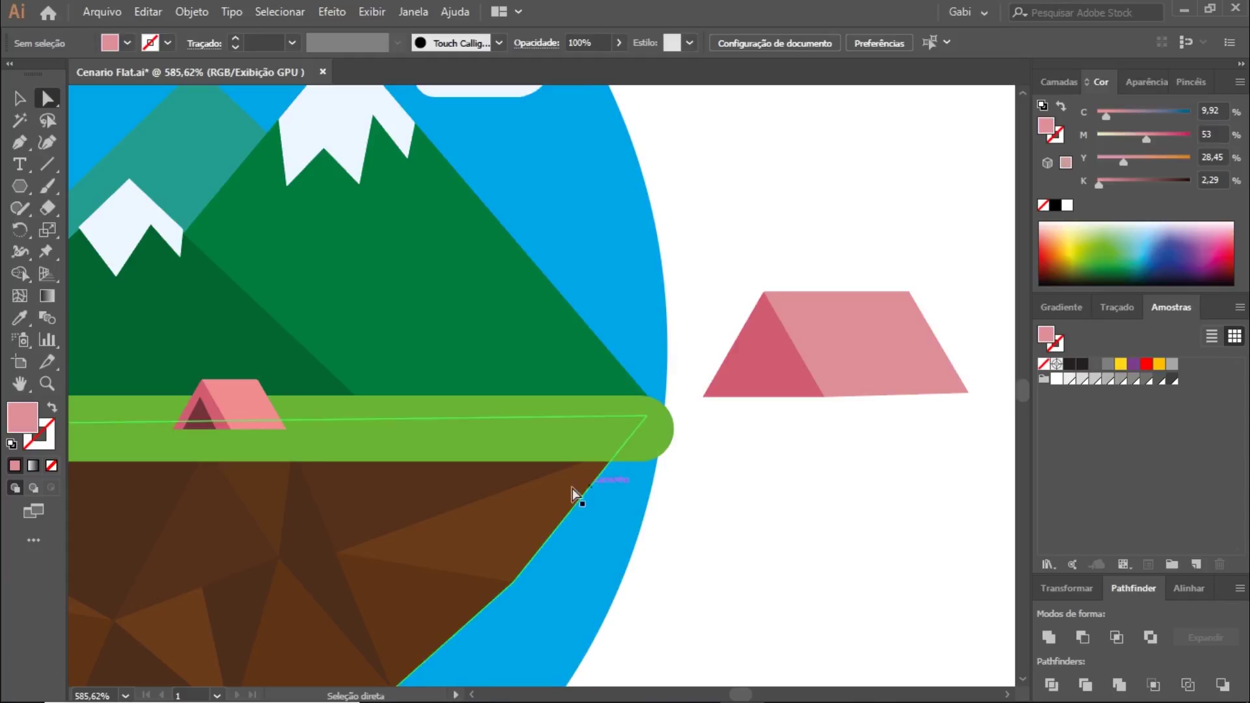
- Paste a copy of the front triangle in place and shrink it into a dark red doorway
drag(588, 449, 617, 482)
click(794, 387)
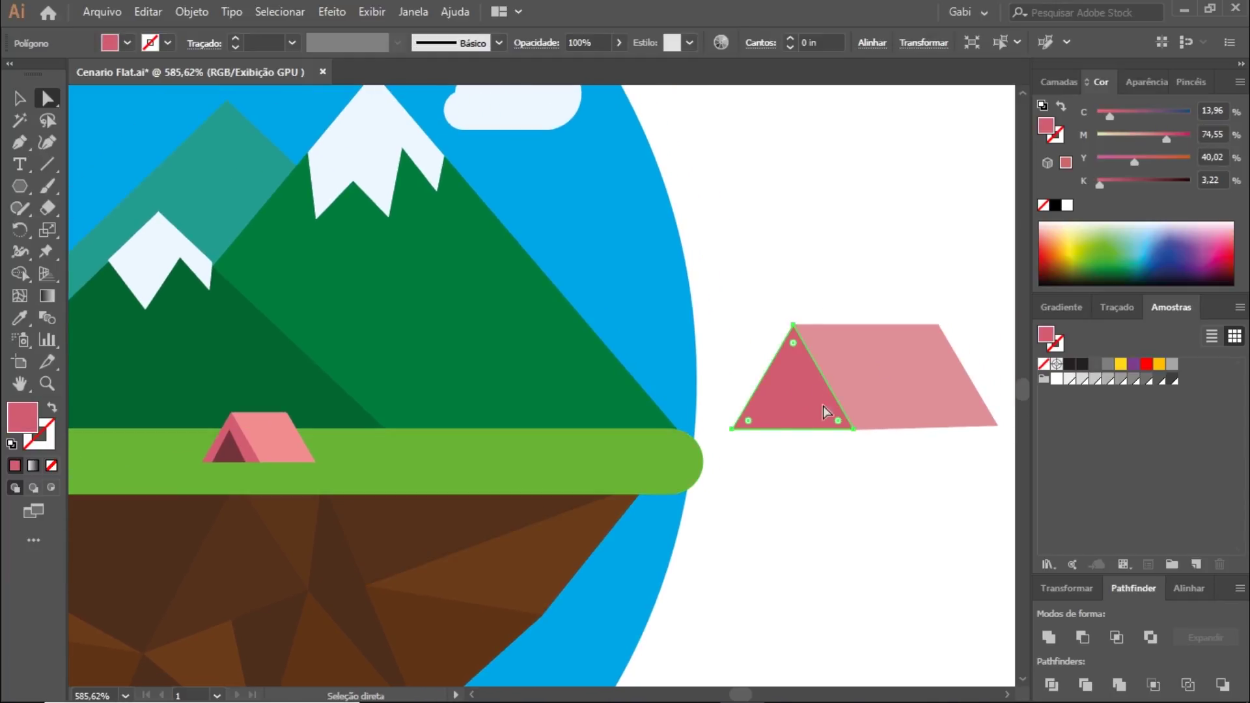
key(ctrl+f)
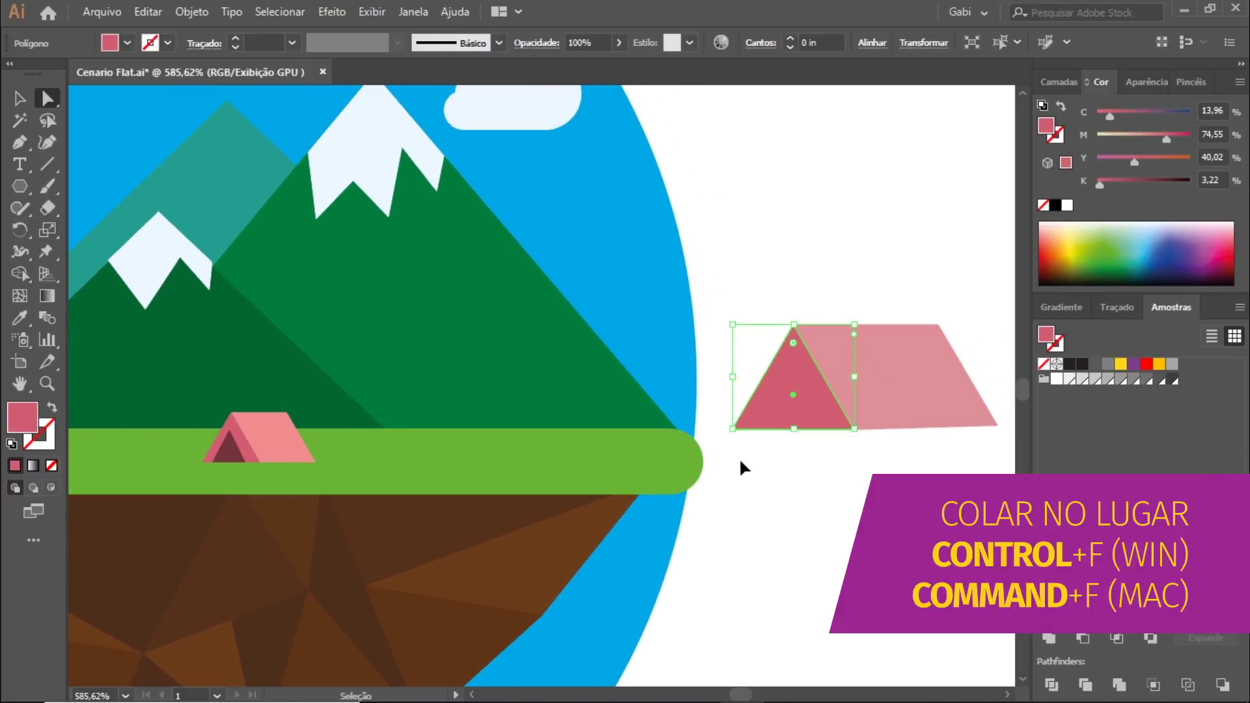
key(e)
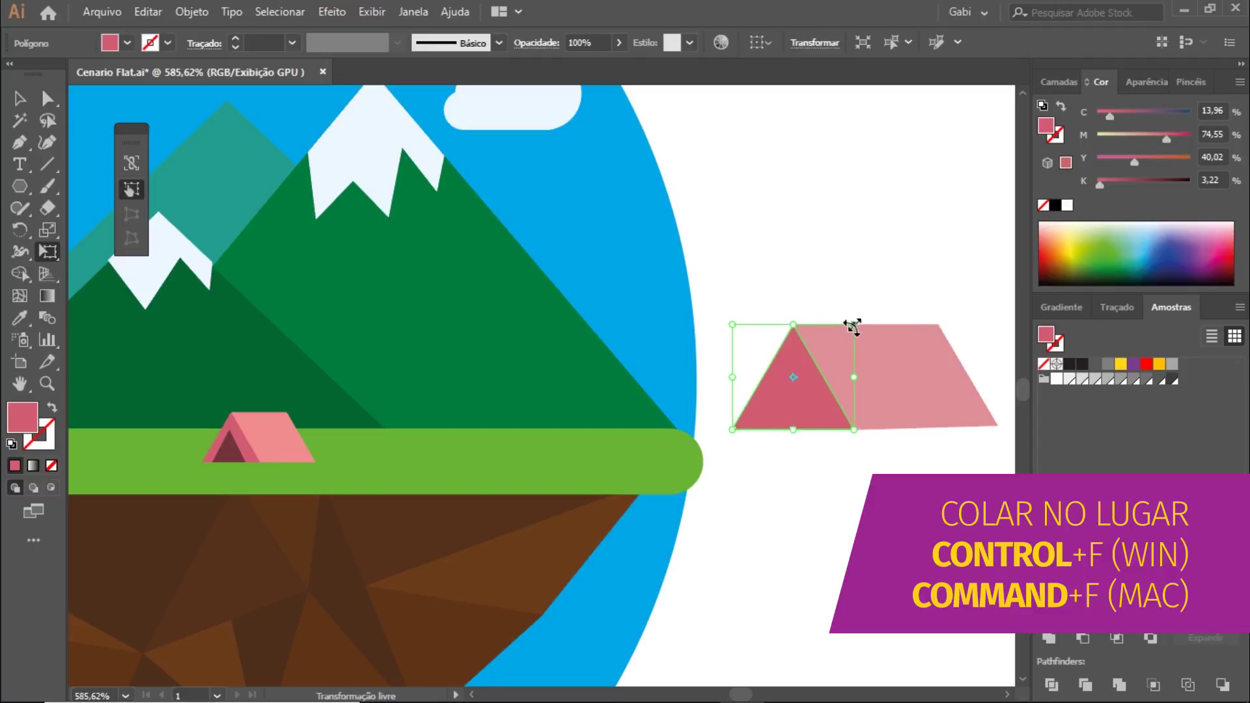
drag(854, 324, 818, 368)
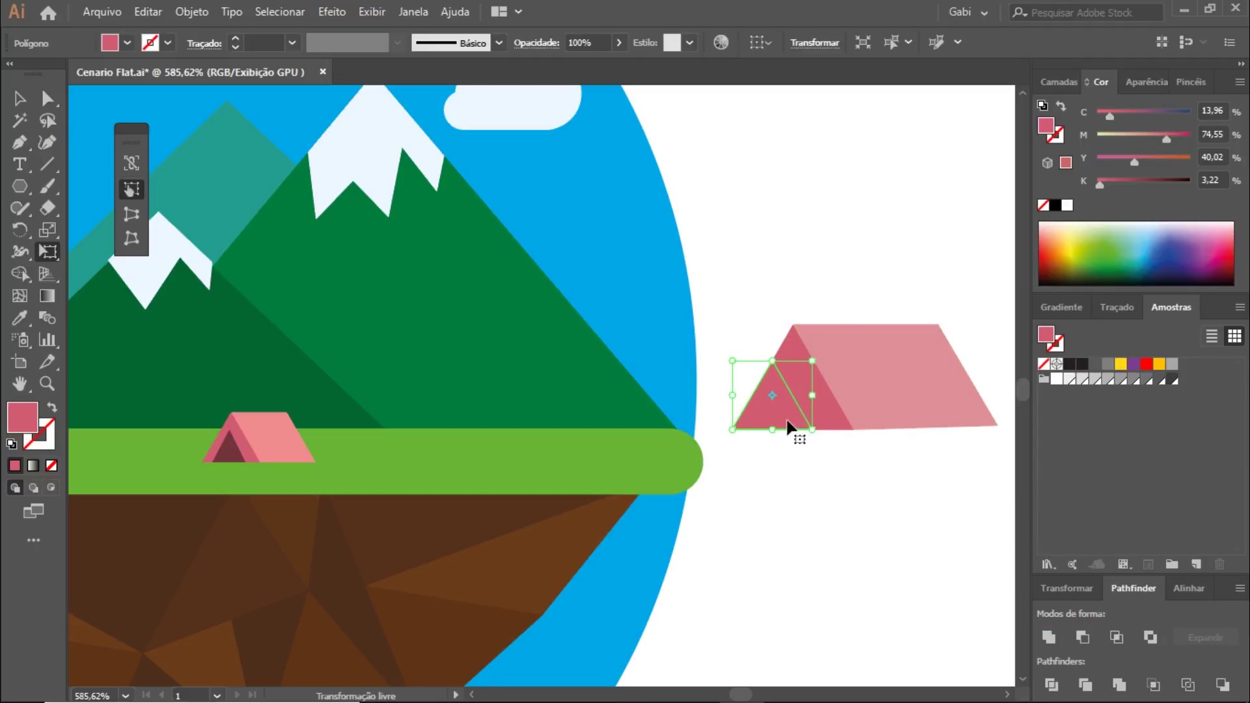
drag(787, 425, 810, 424)
key(a)
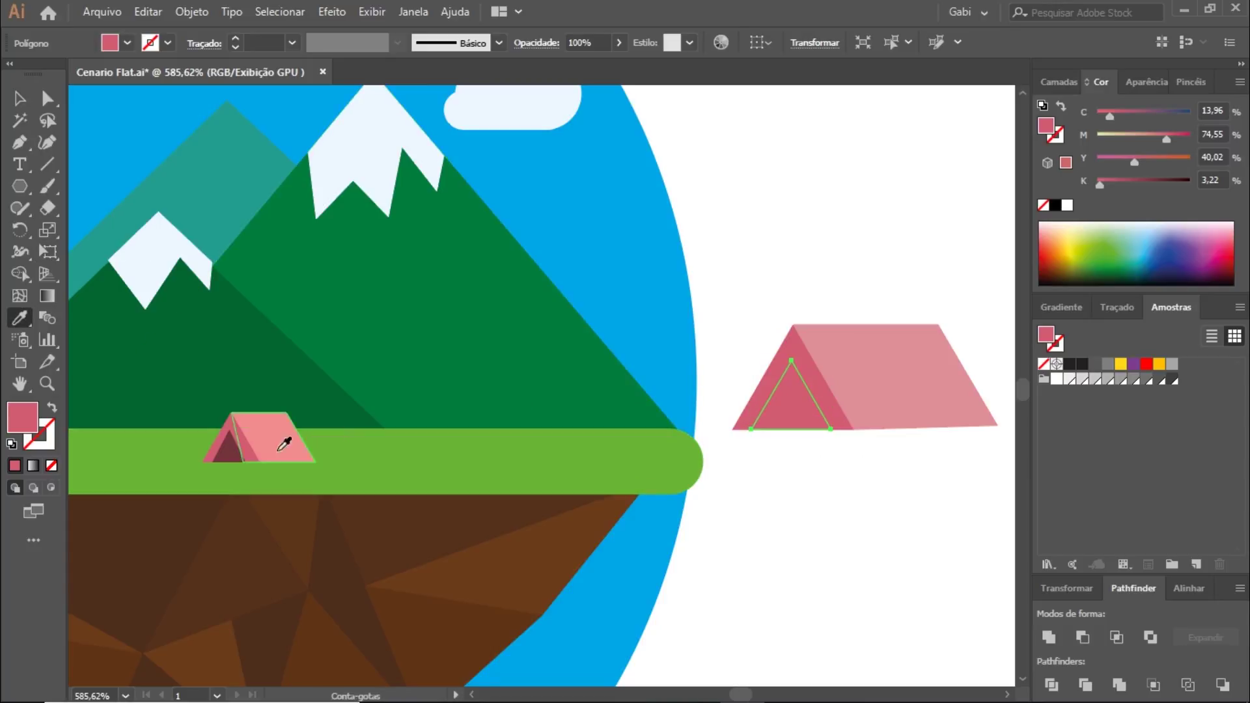
click(229, 449)
click(802, 523)
- Shrink the tent group to the reference tent's size and move it into empty space
key(v)
scroll(817, 532, right, 5)
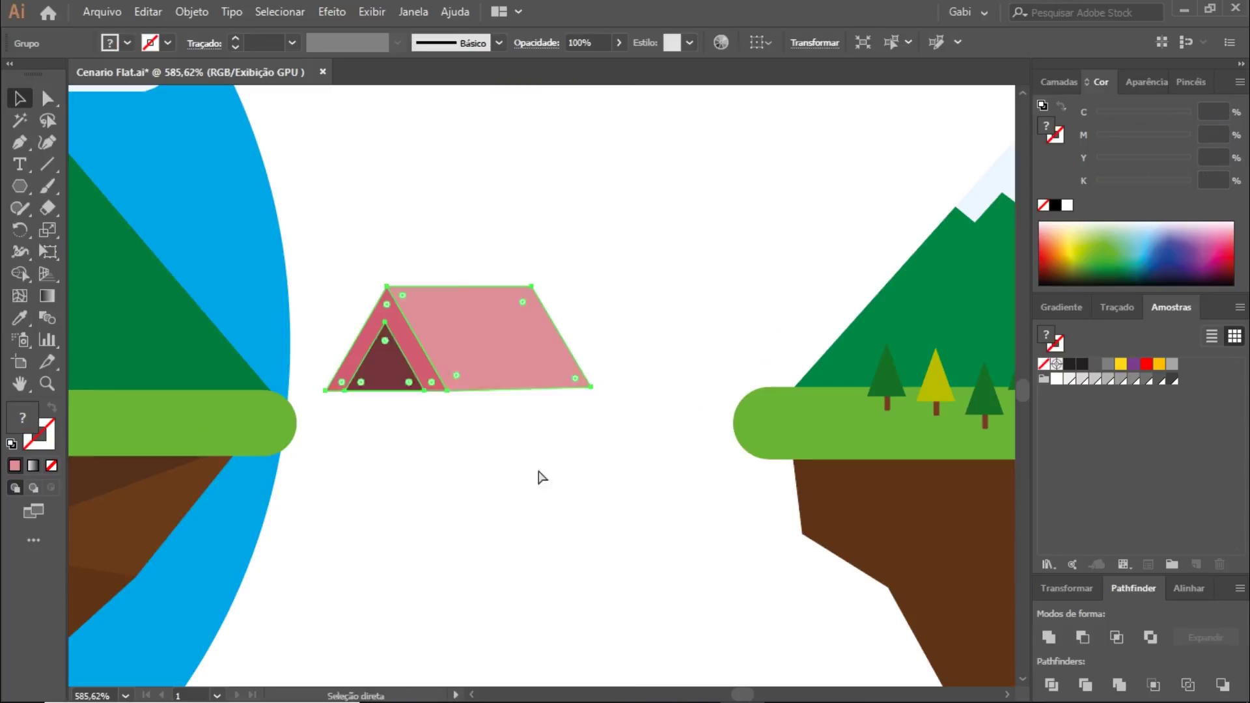
drag(453, 334, 594, 357)
scroll(594, 357, right, 5)
drag(265, 348, 780, 399)
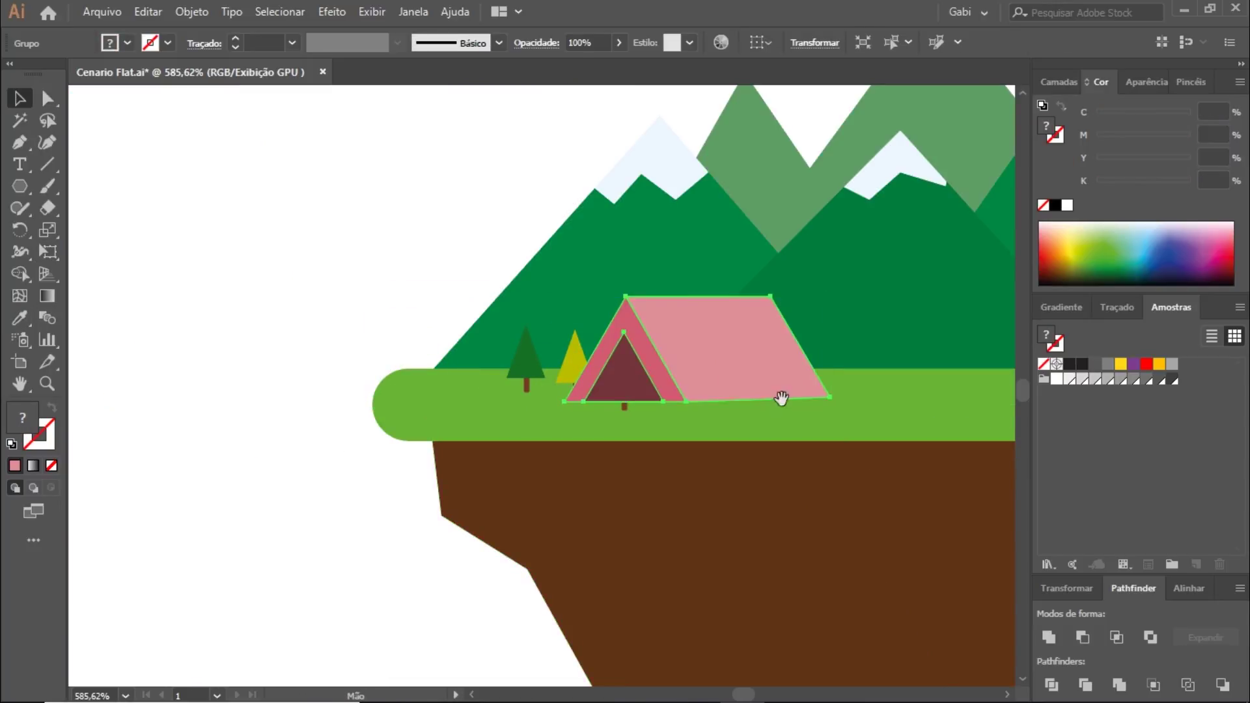
scroll(779, 398, right, 6)
drag(282, 375, 751, 361)
drag(821, 321, 697, 386)
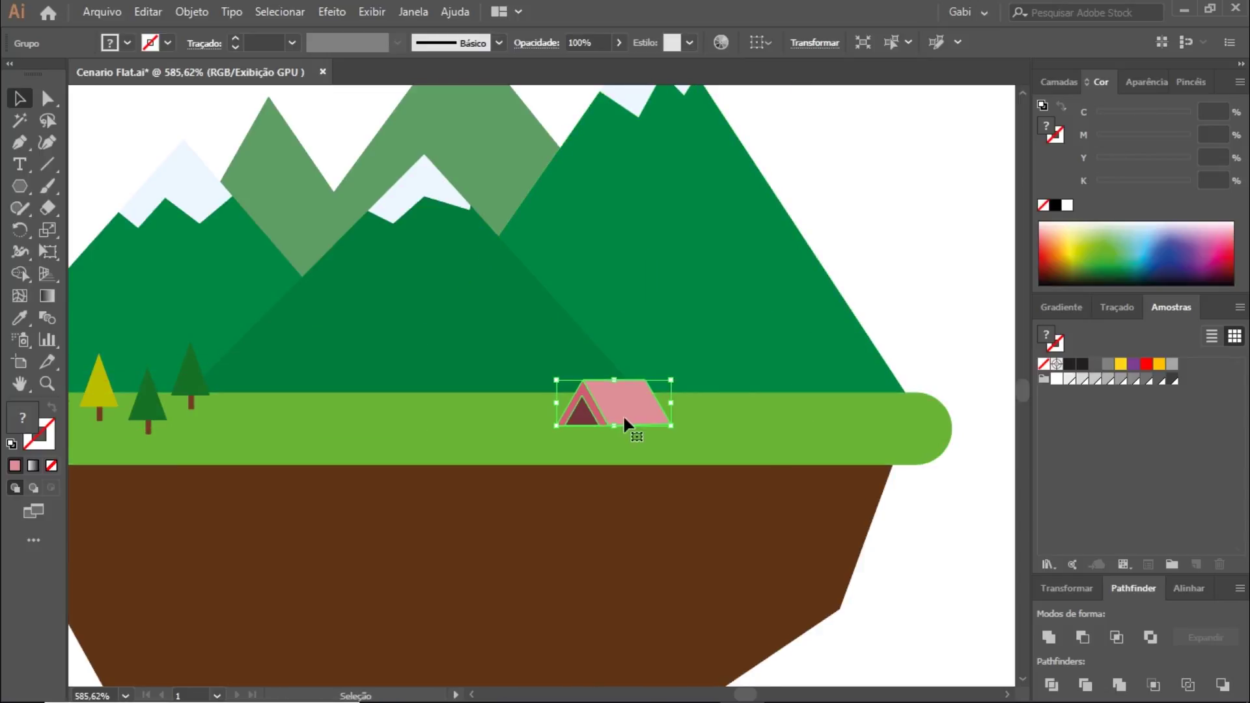
drag(623, 414, 727, 408)
scroll(728, 407, right, 5)
drag(800, 331, 843, 293)
scroll(850, 390, right, 5)
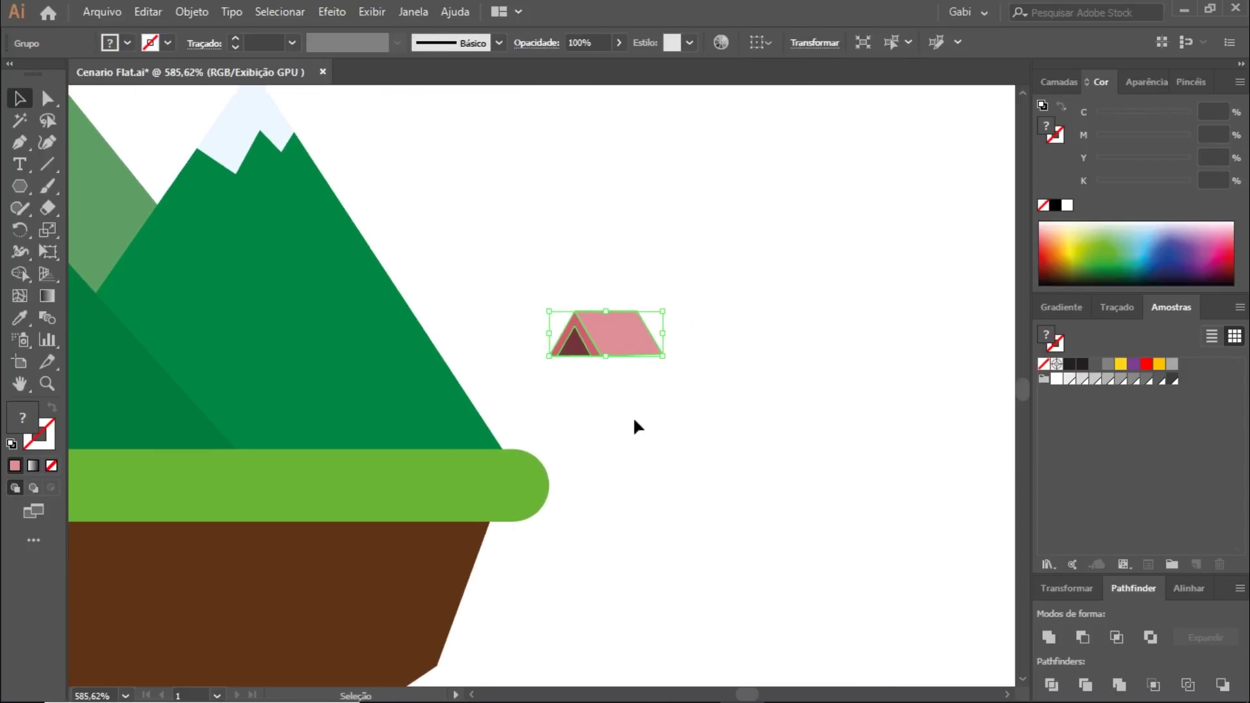
- Erase a thin strip off the tent's bottom and set it on the island's grass
key(z)
click(729, 371)
drag(731, 372, 875, 432)
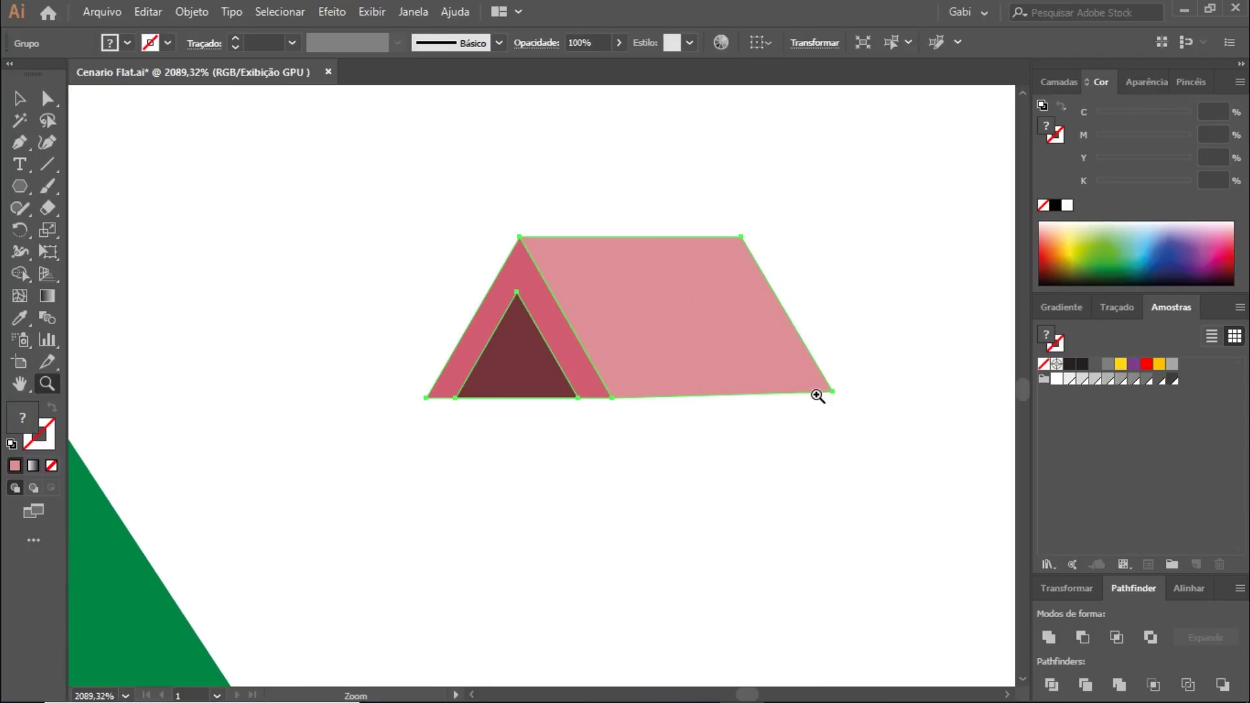
click(21, 98)
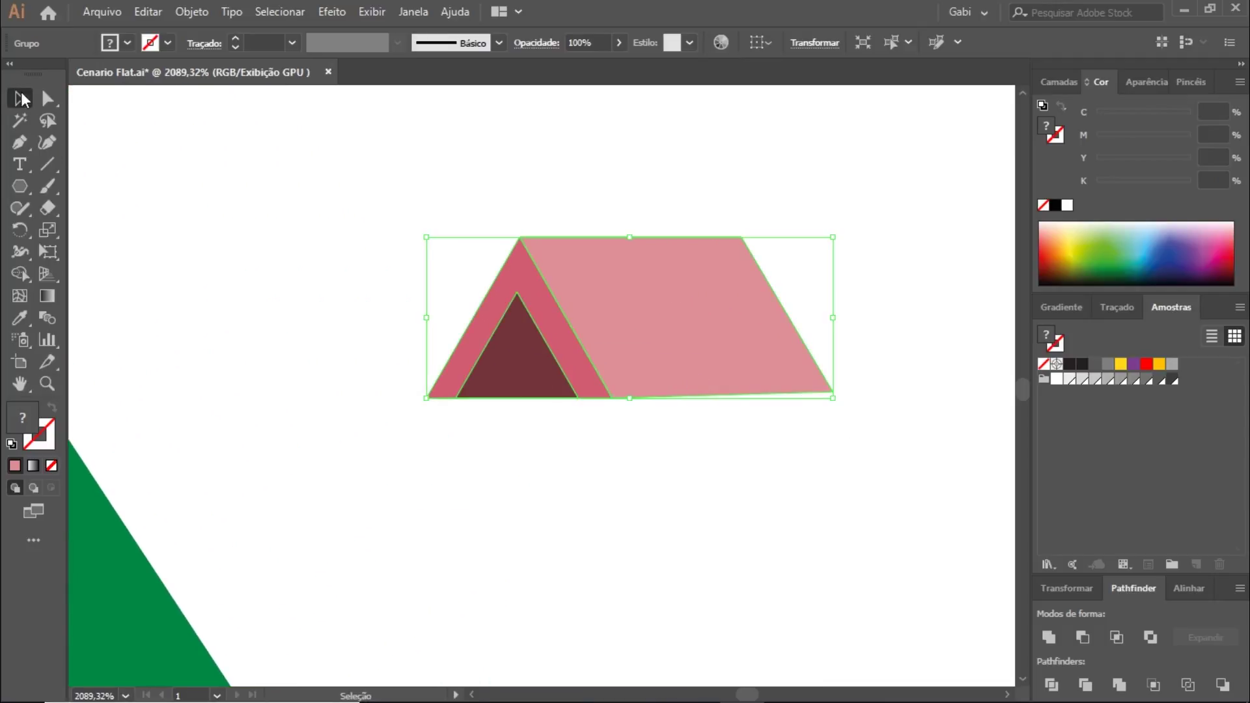
key(shift+e)
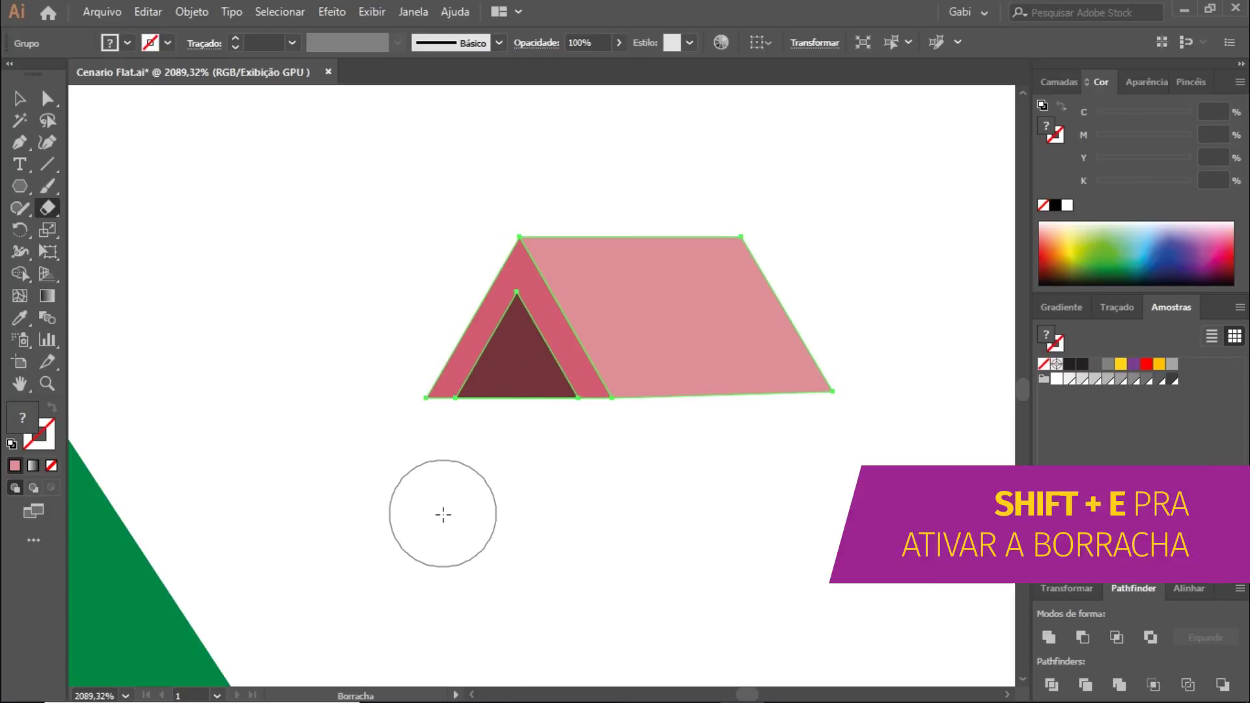
mouse_move(394, 502)
mouse_down()
mouse_move(858, 386)
mouse_move(859, 408)
mouse_move(858, 386)
mouse_up()
key(v)
click(711, 480)
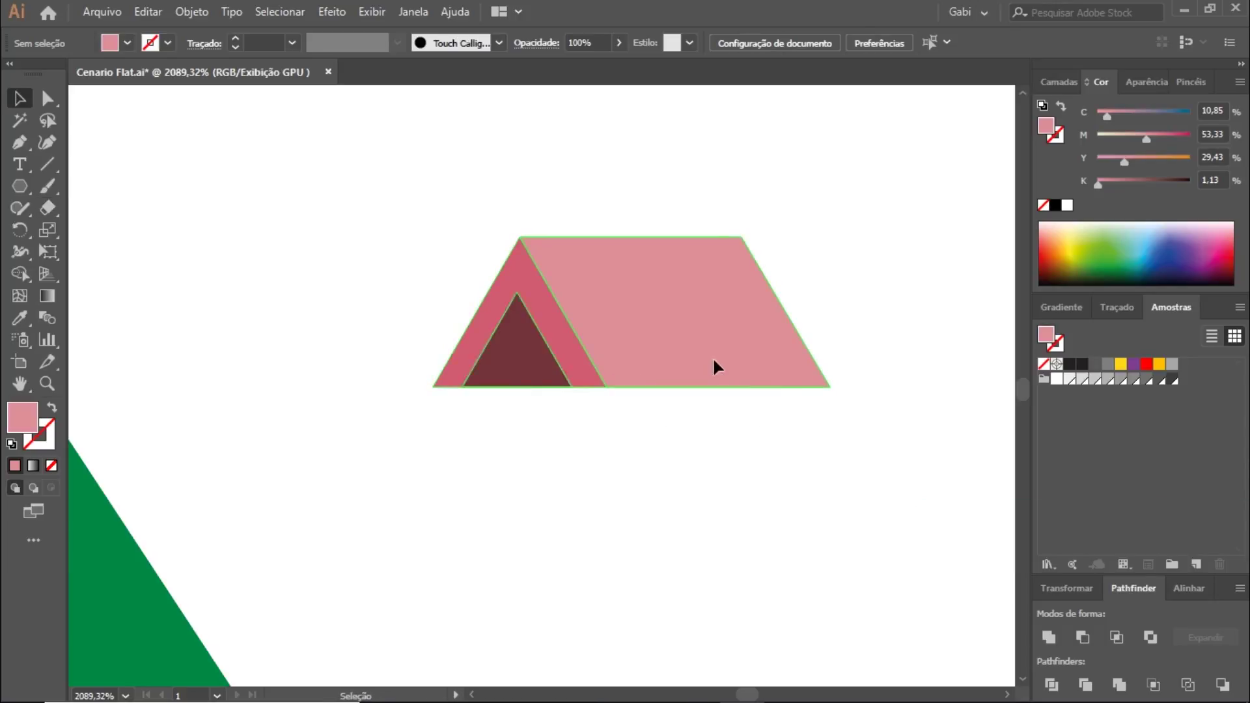
mouse_move(745, 367)
mouse_down()
mouse_move(436, 423)
mouse_move(650, 433)
mouse_move(838, 293)
mouse_move(455, 511)
mouse_move(567, 386)
mouse_move(630, 414)
mouse_move(610, 432)
mouse_up()
- Move the blue lake off the island into empty space
key(ctrl+minus)
key(ctrl+minus)
key(ctrl+minus)
key(ctrl+shift+a)
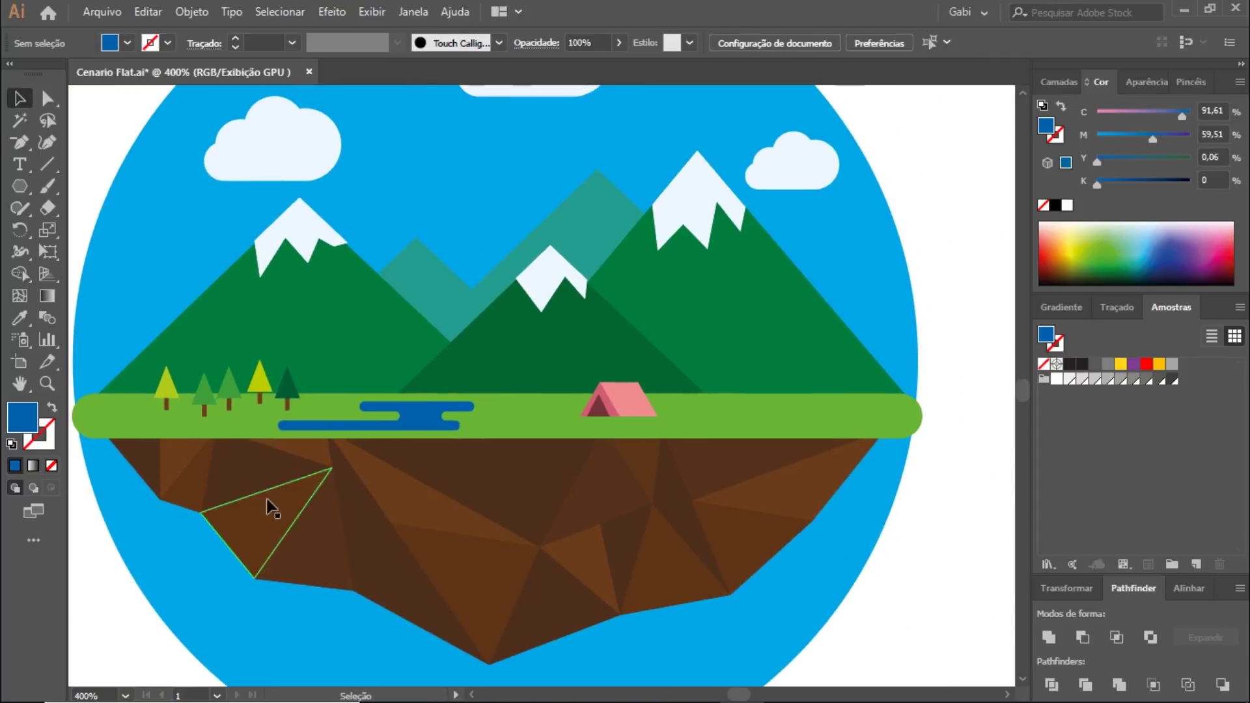
drag(530, 468, 419, 438)
click(315, 386)
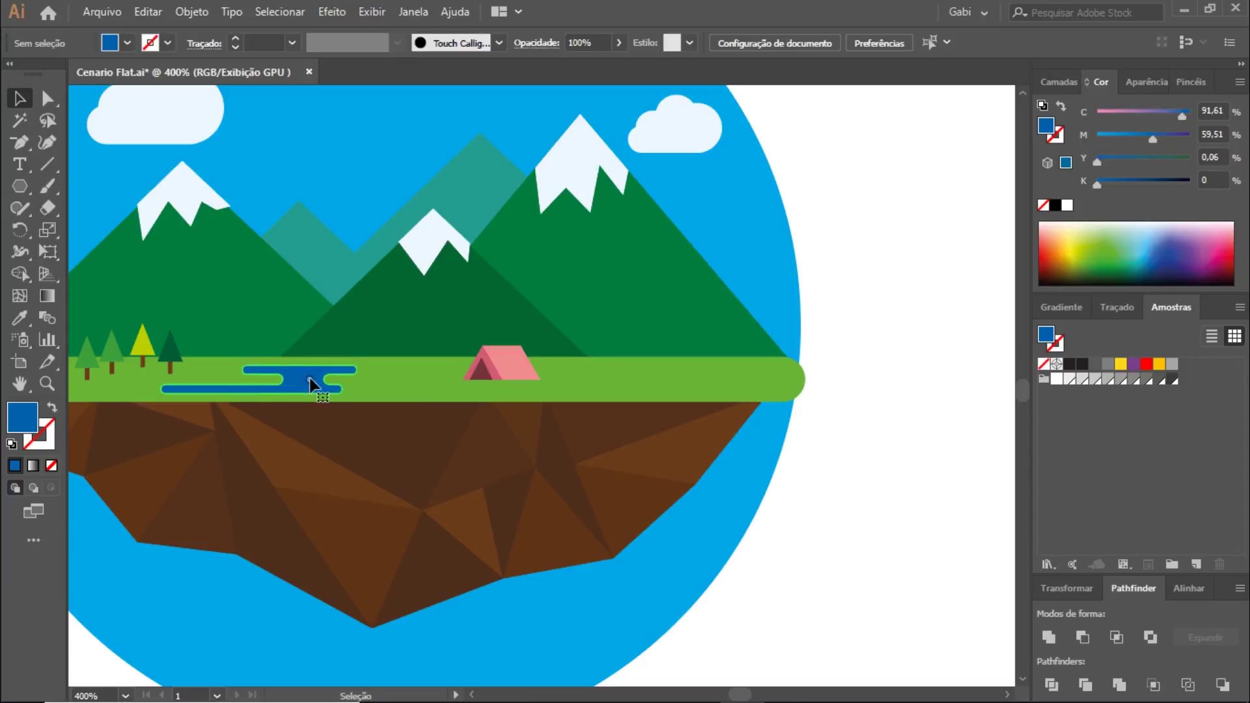
mouse_move(310, 395)
mouse_down()
mouse_move(356, 408)
mouse_move(919, 365)
mouse_move(939, 375)
mouse_up()
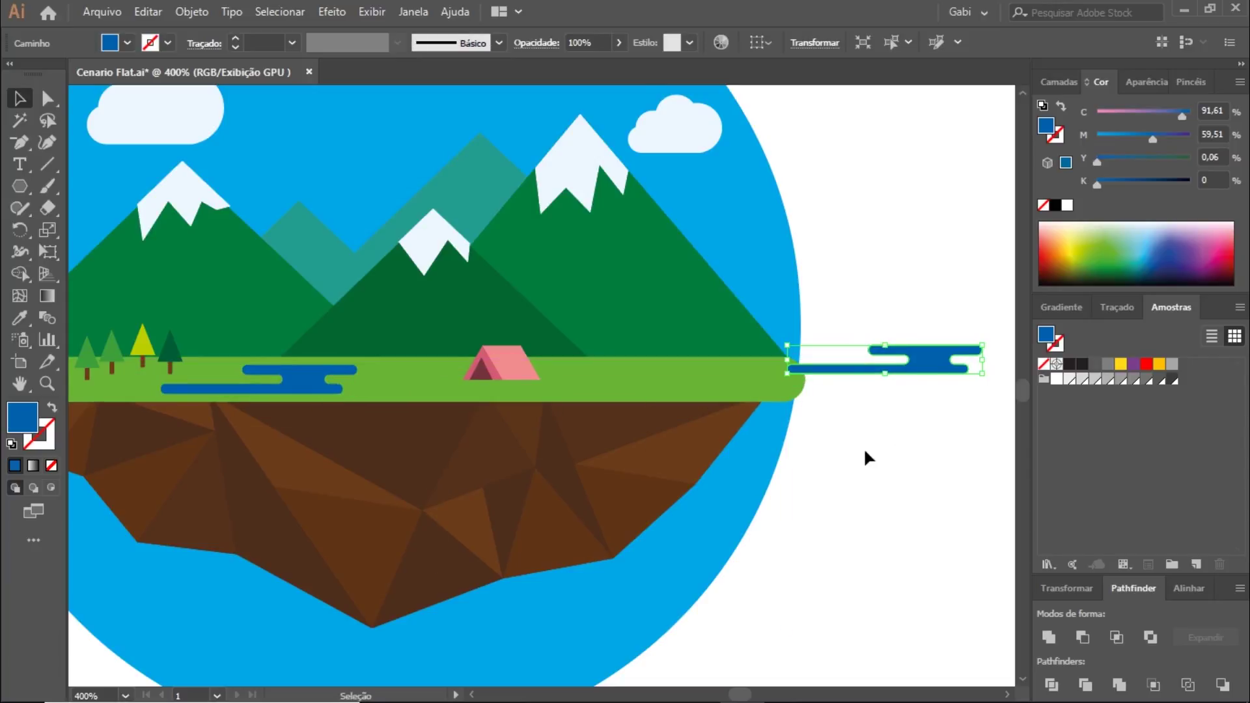
- Zoom in on the dark blue streak and shift it up and to the right
drag(827, 481, 392, 508)
drag(497, 386, 557, 344)
click(565, 449)
key(z)
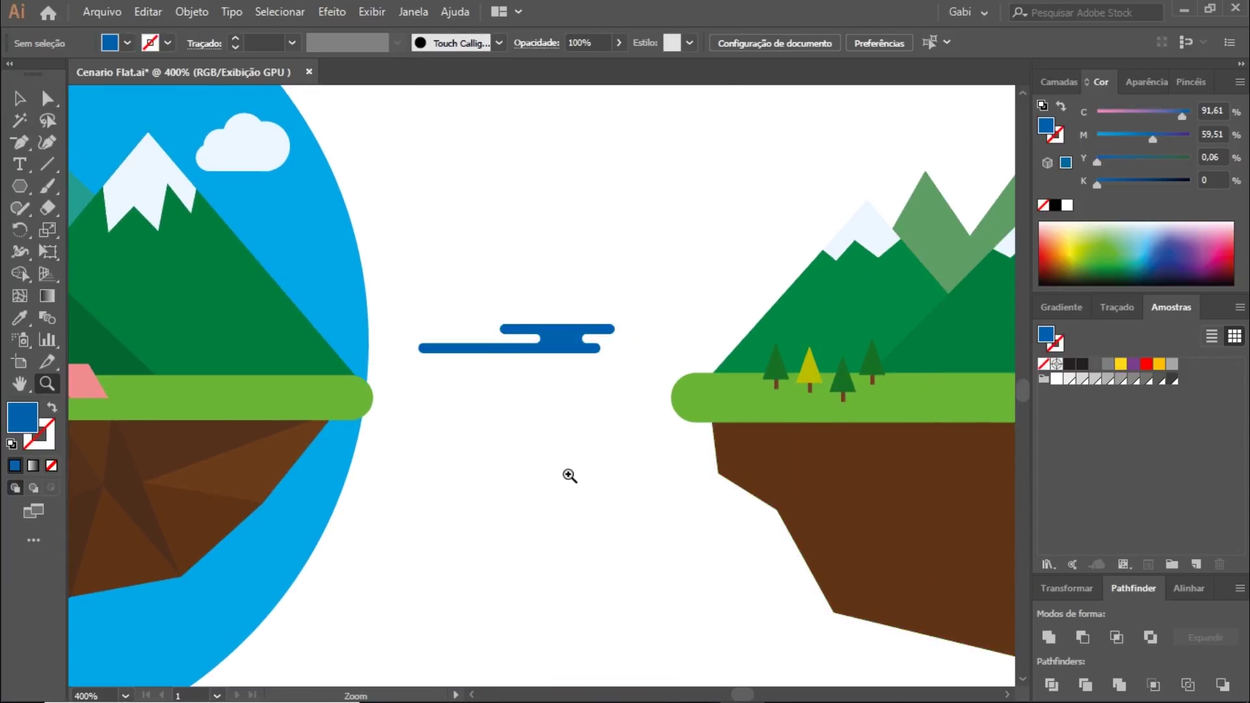
drag(566, 474, 475, 482)
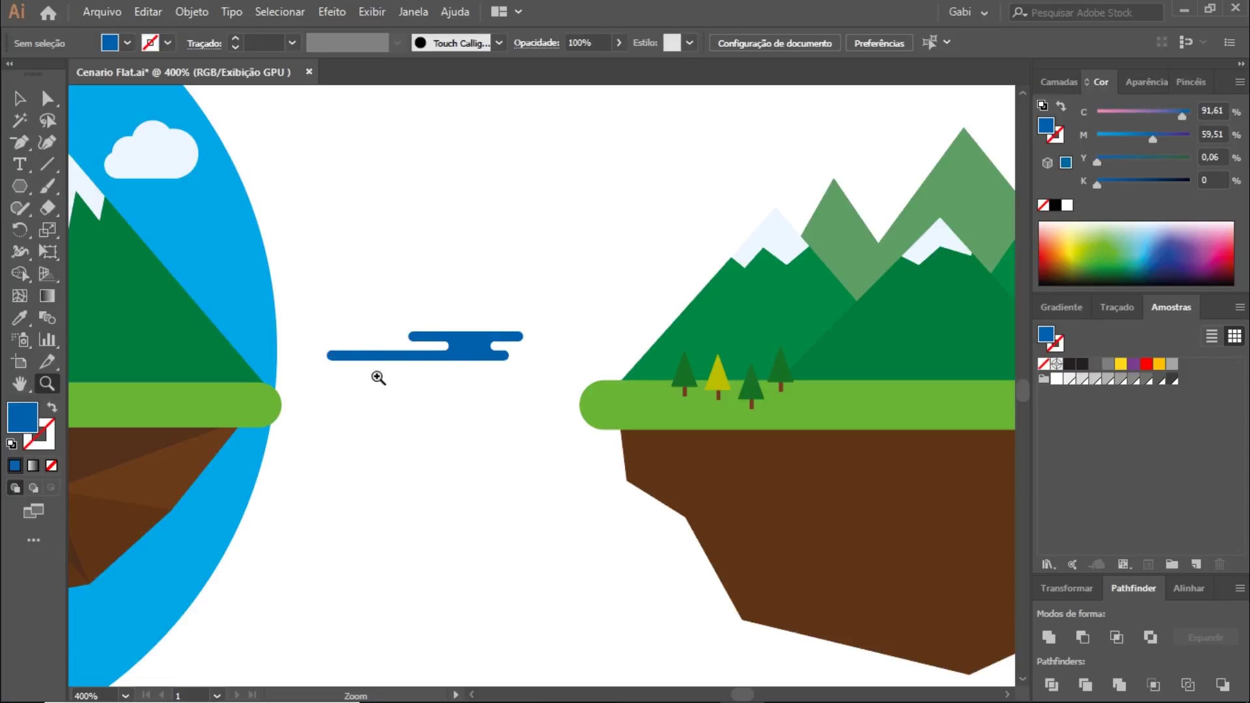
drag(445, 410, 669, 466)
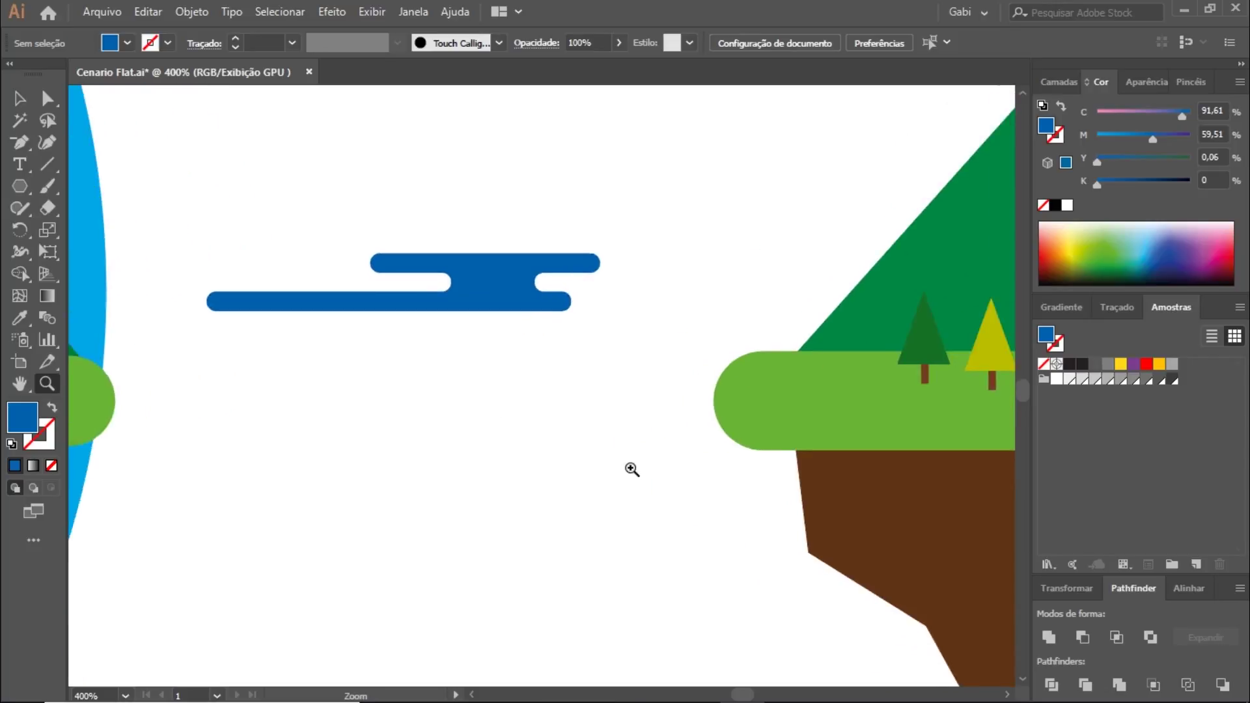
key(a)
click(513, 260)
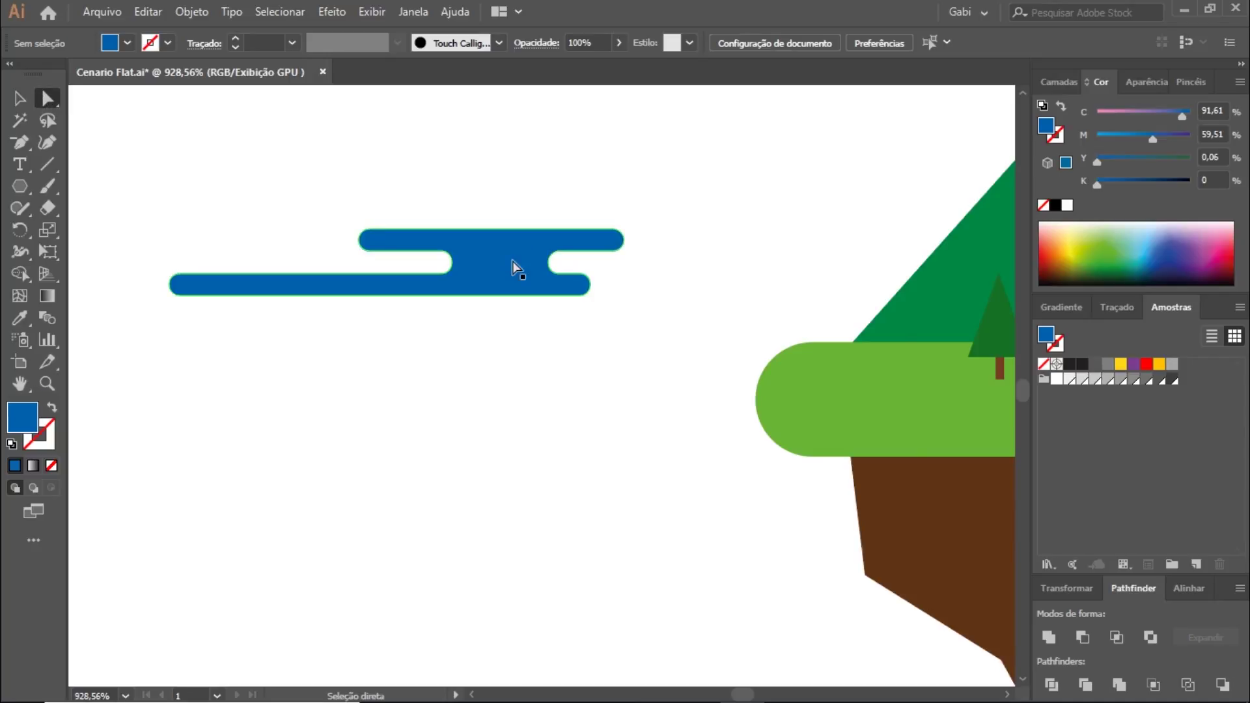
drag(514, 259, 548, 229)
click(491, 343)
- Draw a thin bar below the streak and fully round its corners into a pill
key(m)
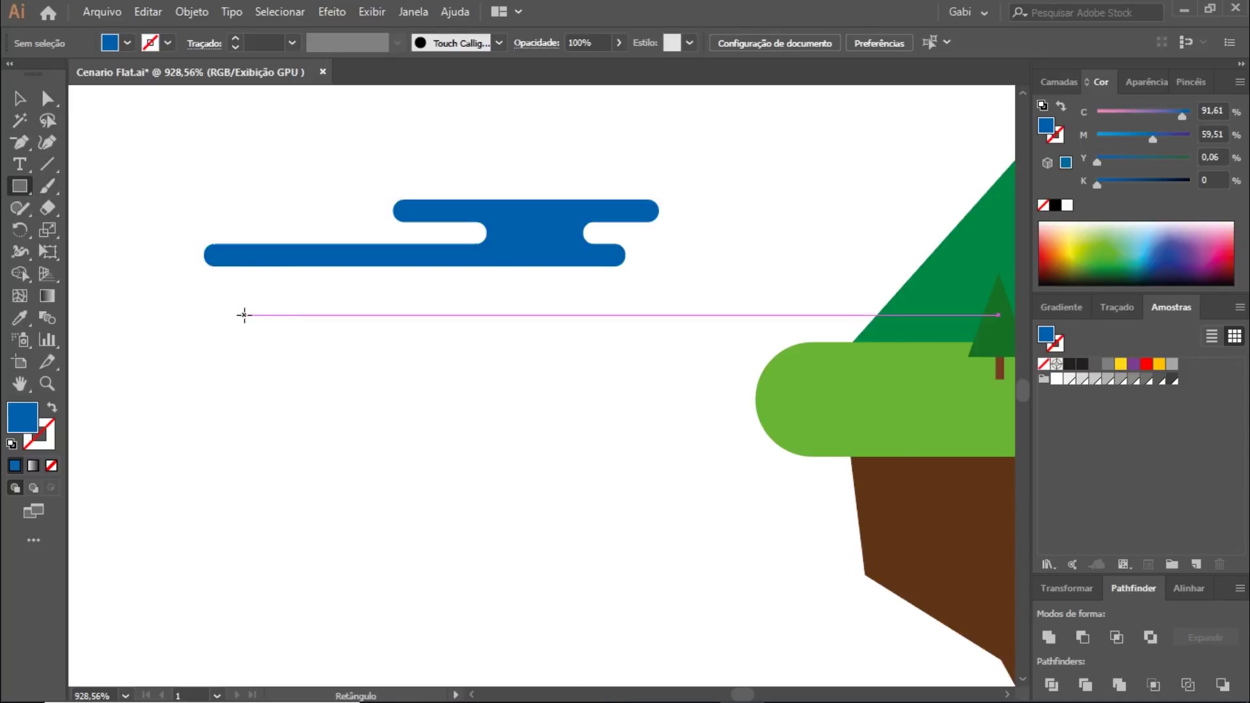
mouse_move(244, 315)
mouse_down()
mouse_move(309, 336)
mouse_move(638, 335)
mouse_up()
key(a)
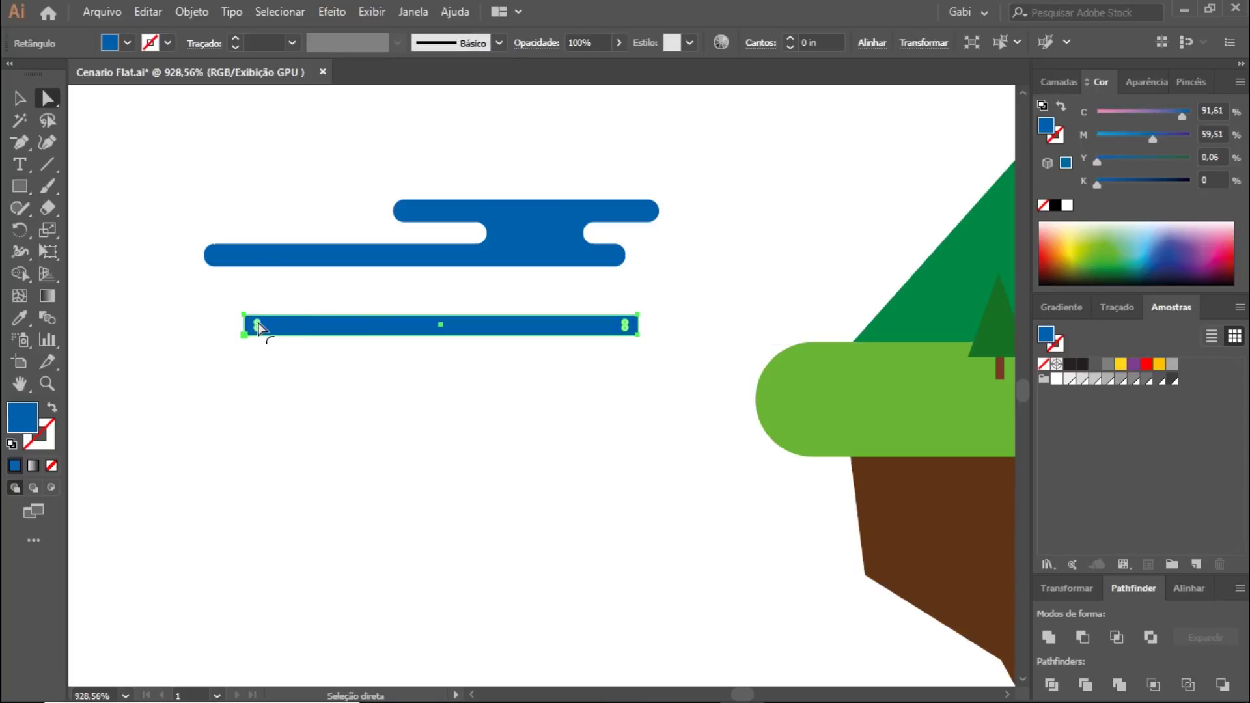
drag(259, 325, 330, 315)
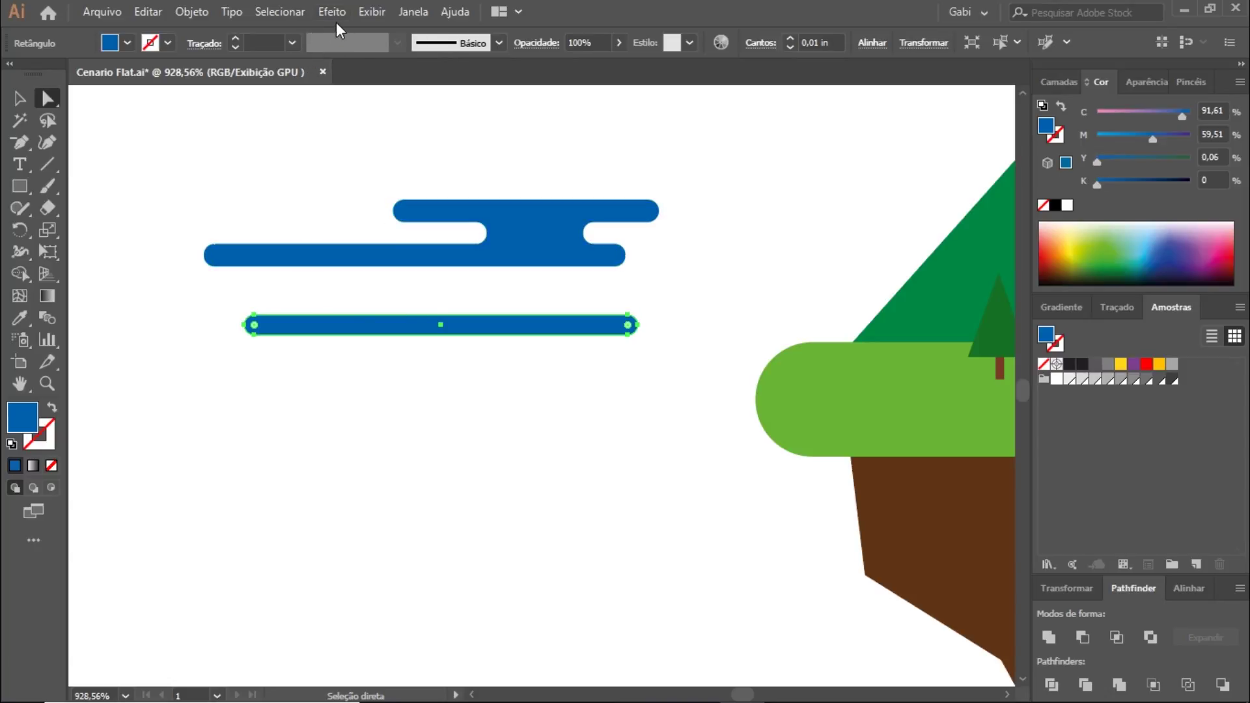
click(298, 215)
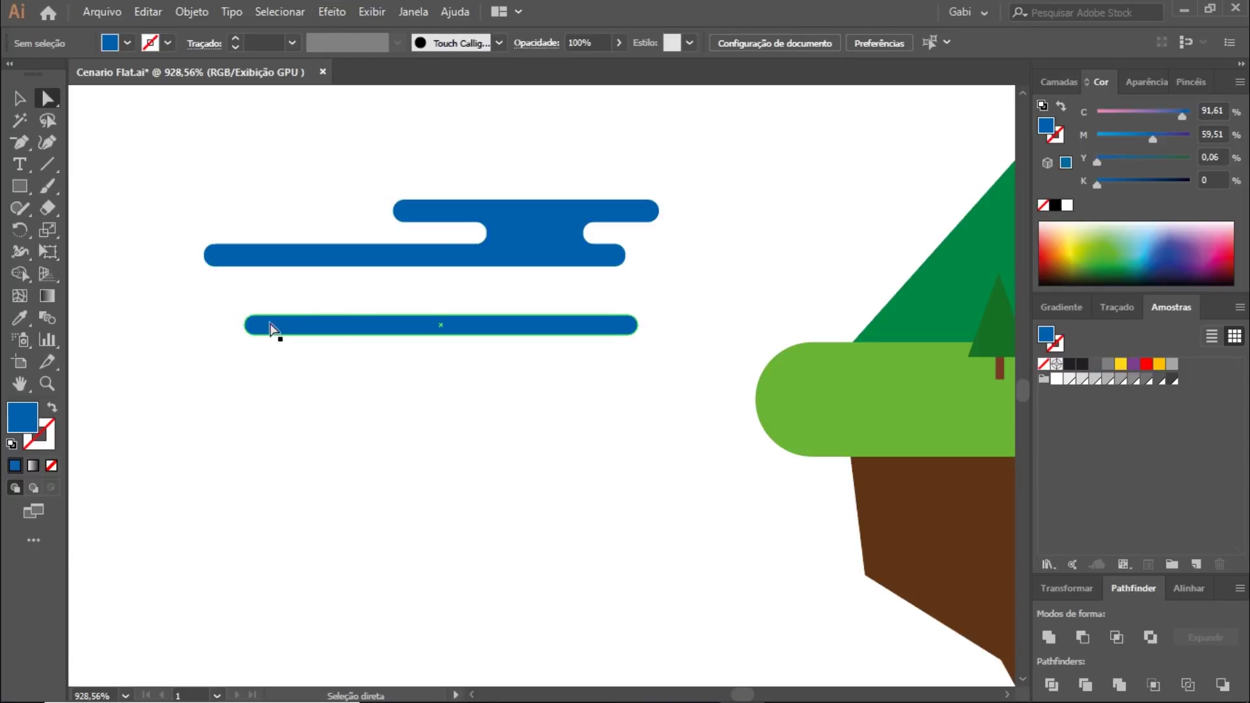
- Duplicate the pill bar straight downward to make three bars
key(v)
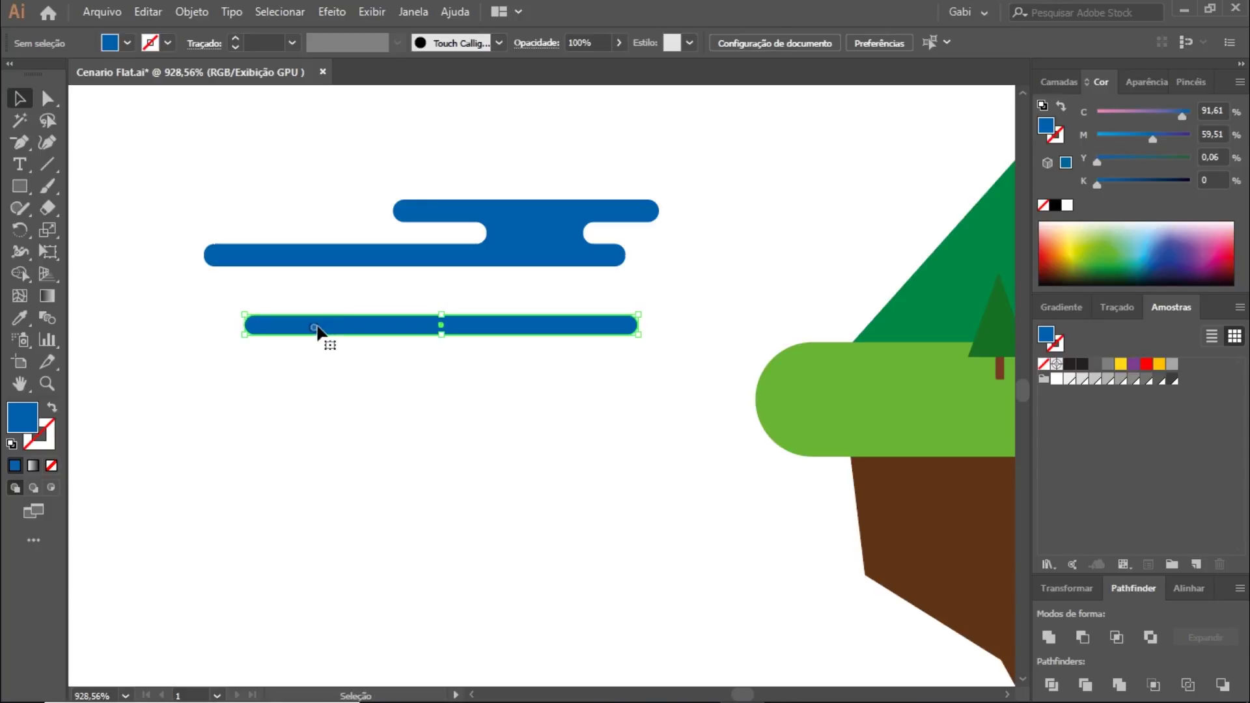
click(322, 325)
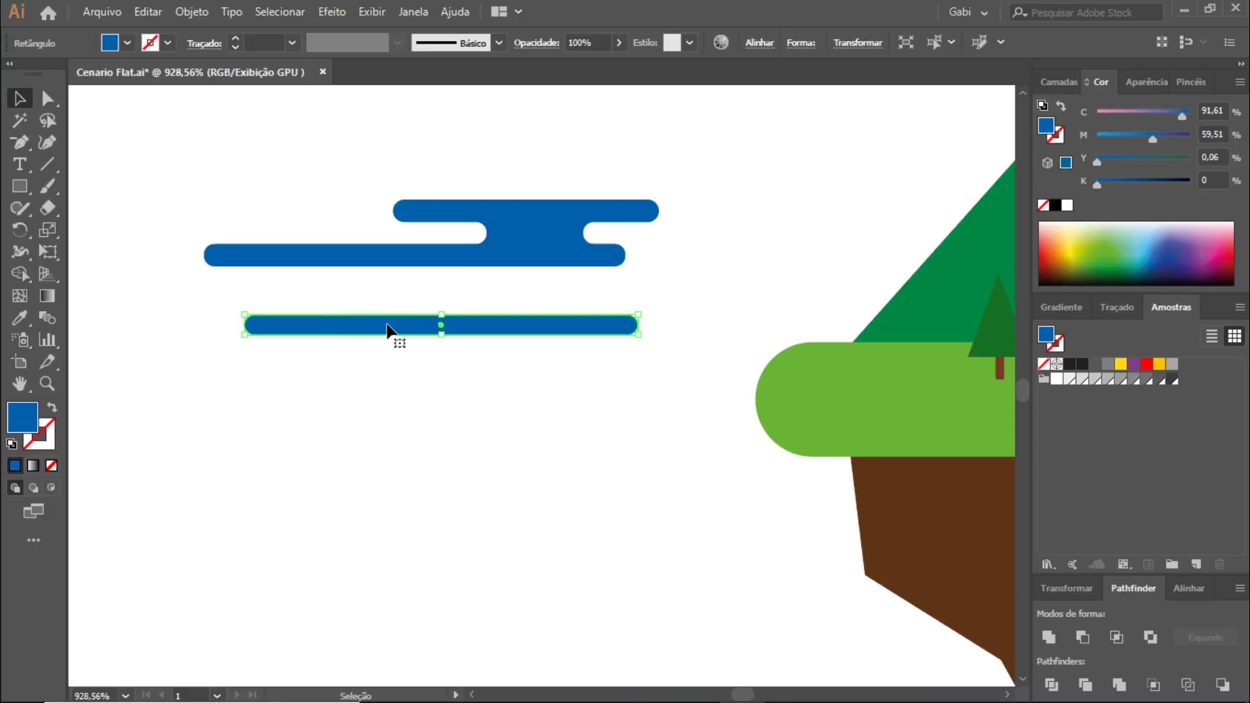
mouse_move(388, 329)
mouse_down()
mouse_move(393, 381)
mouse_move(397, 357)
mouse_move(410, 384)
mouse_up()
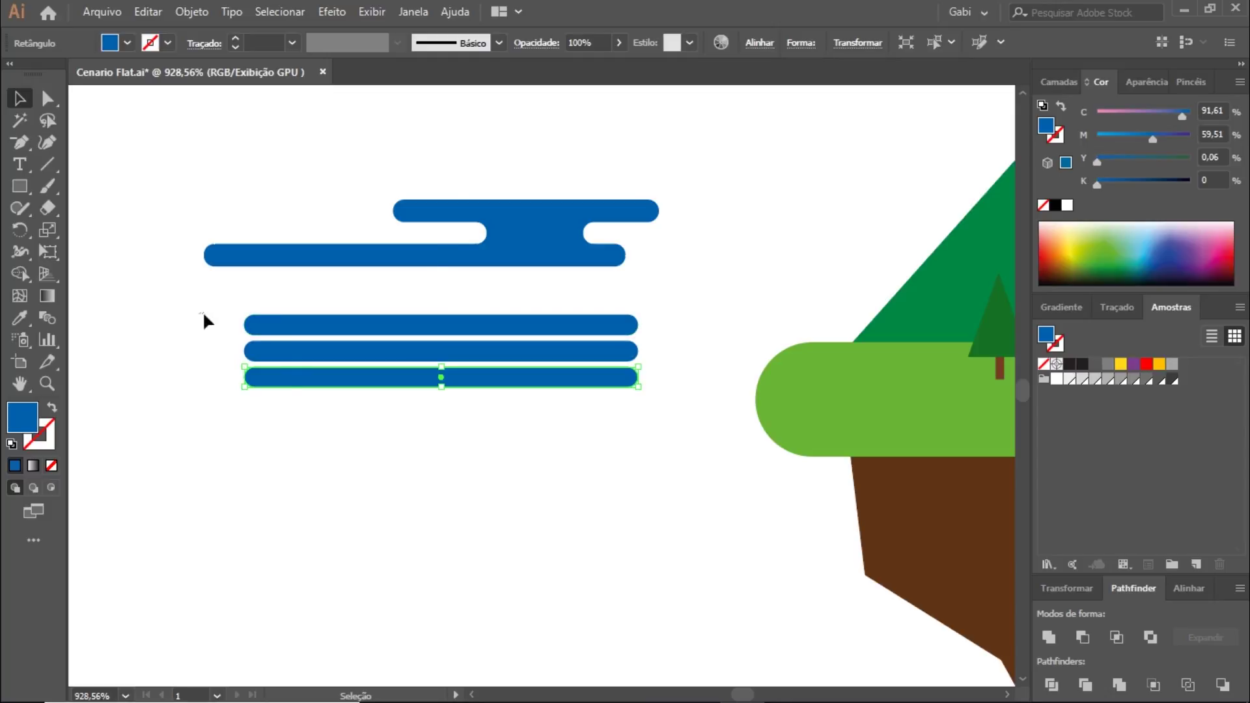
- Distribute the three bars with 0 vertical spacing, using the top bar as key object
drag(303, 423, 303, 424)
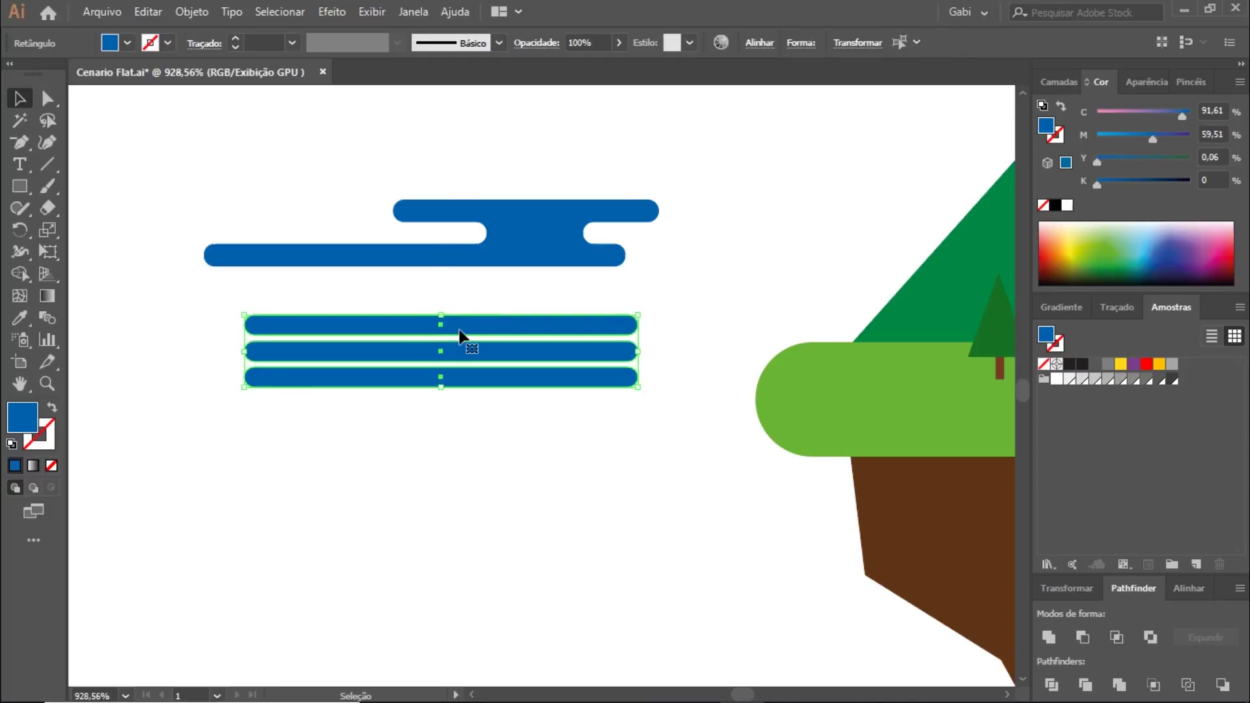
click(1183, 588)
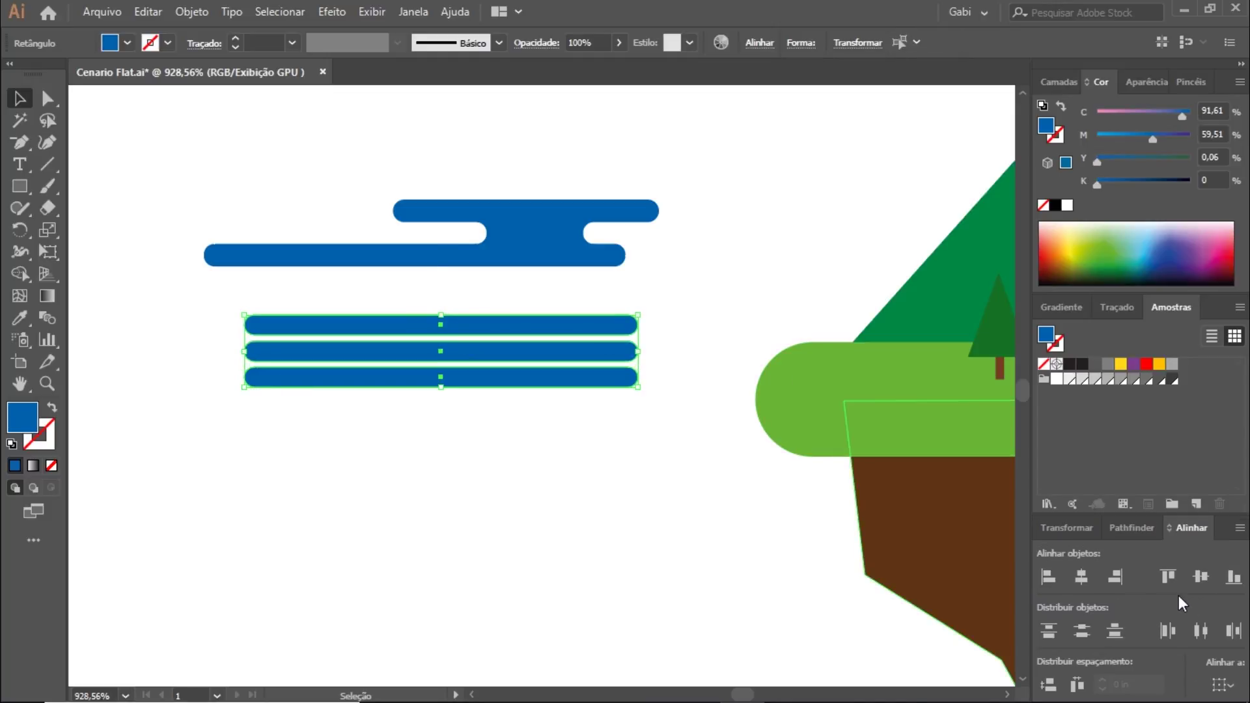
click(470, 332)
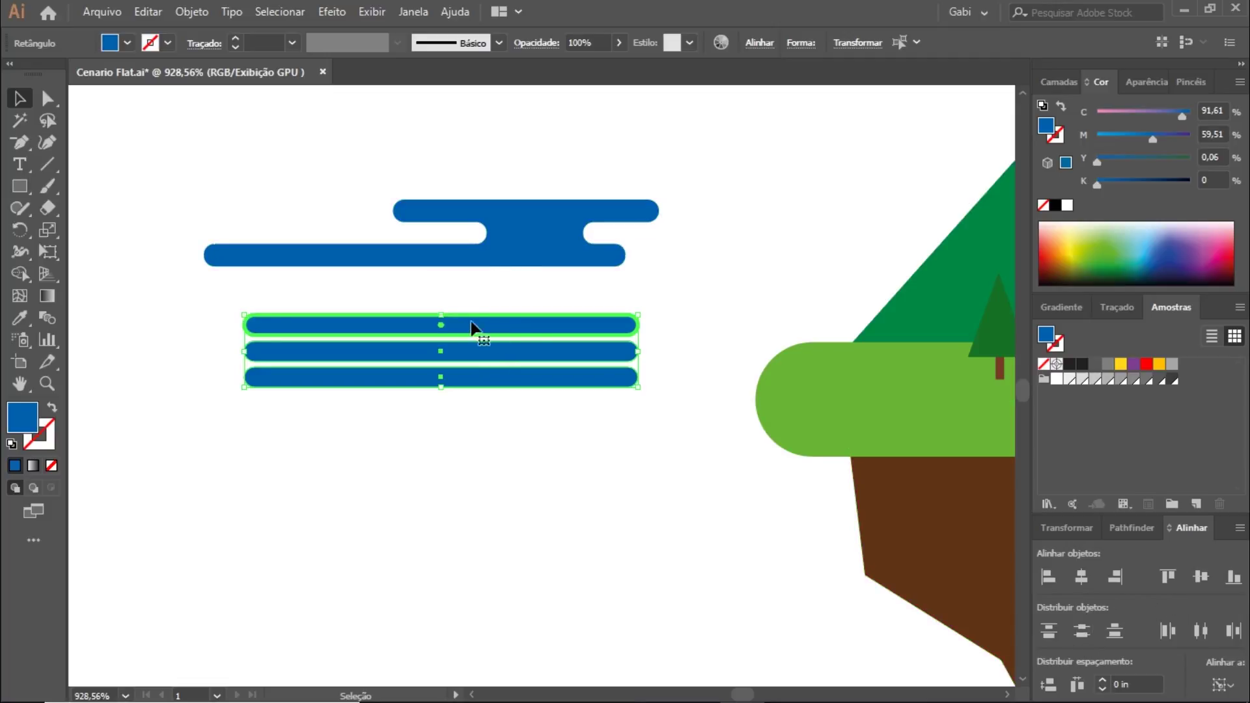
drag(1191, 527, 774, 166)
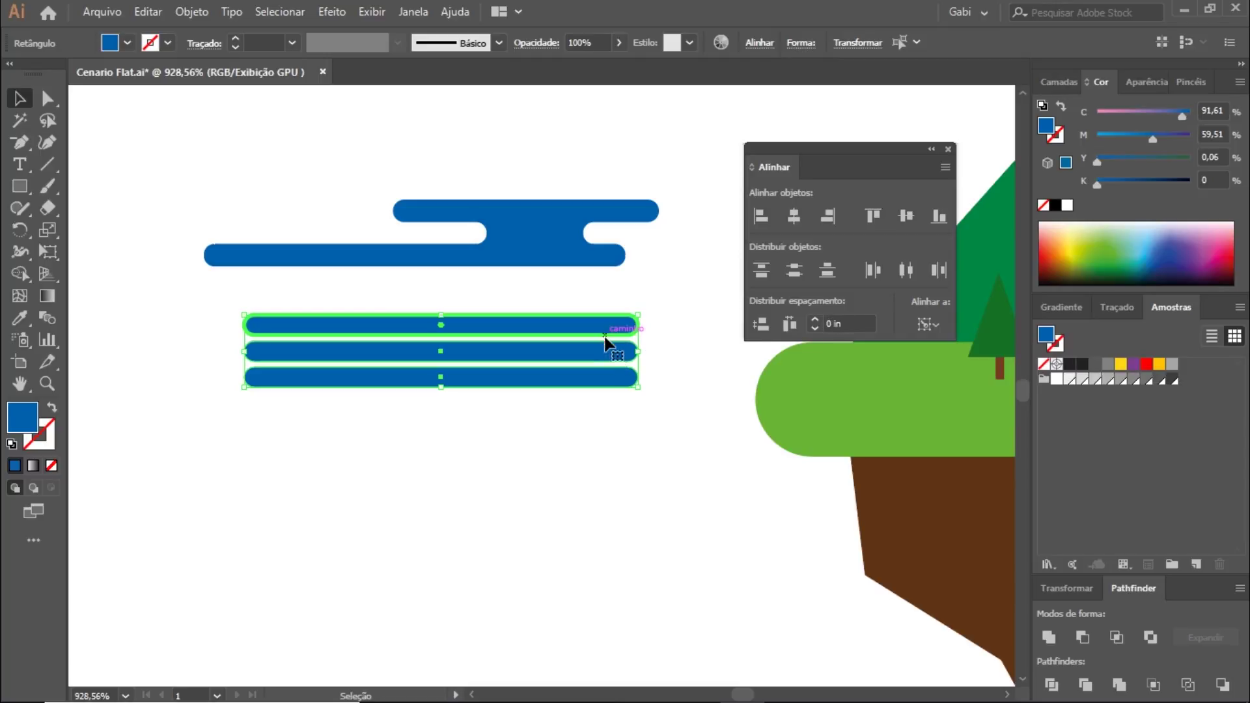
click(762, 323)
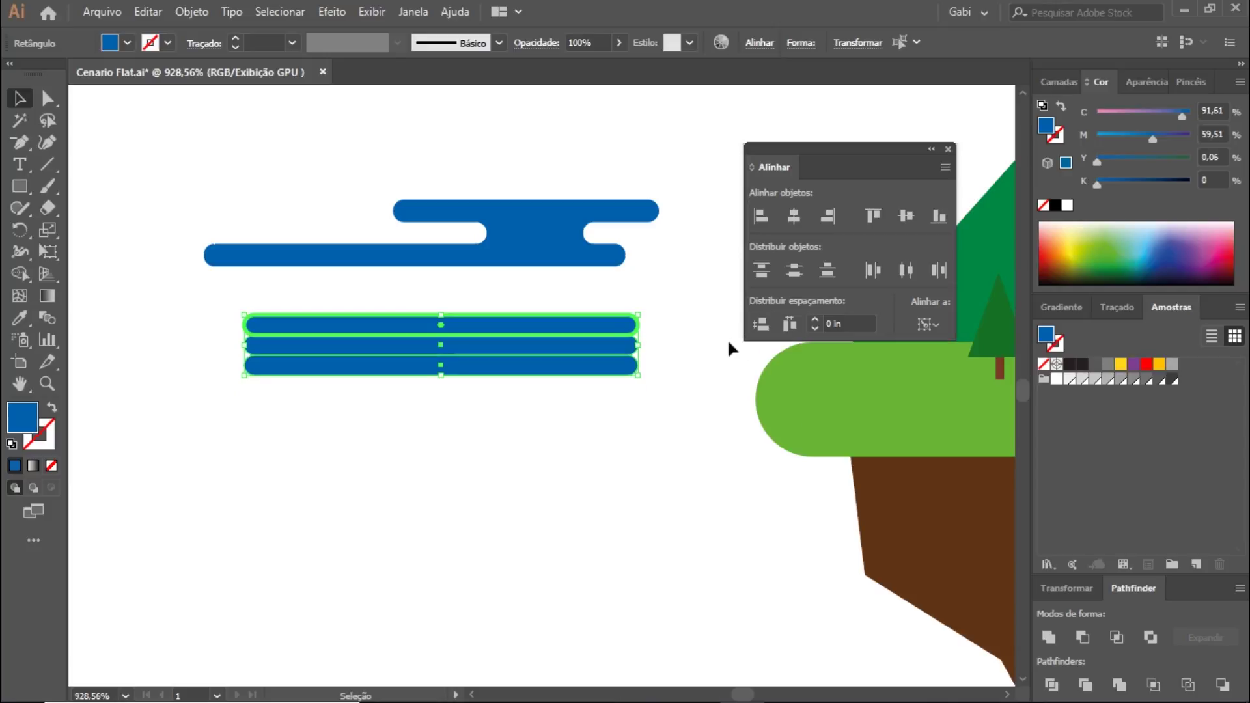
click(673, 362)
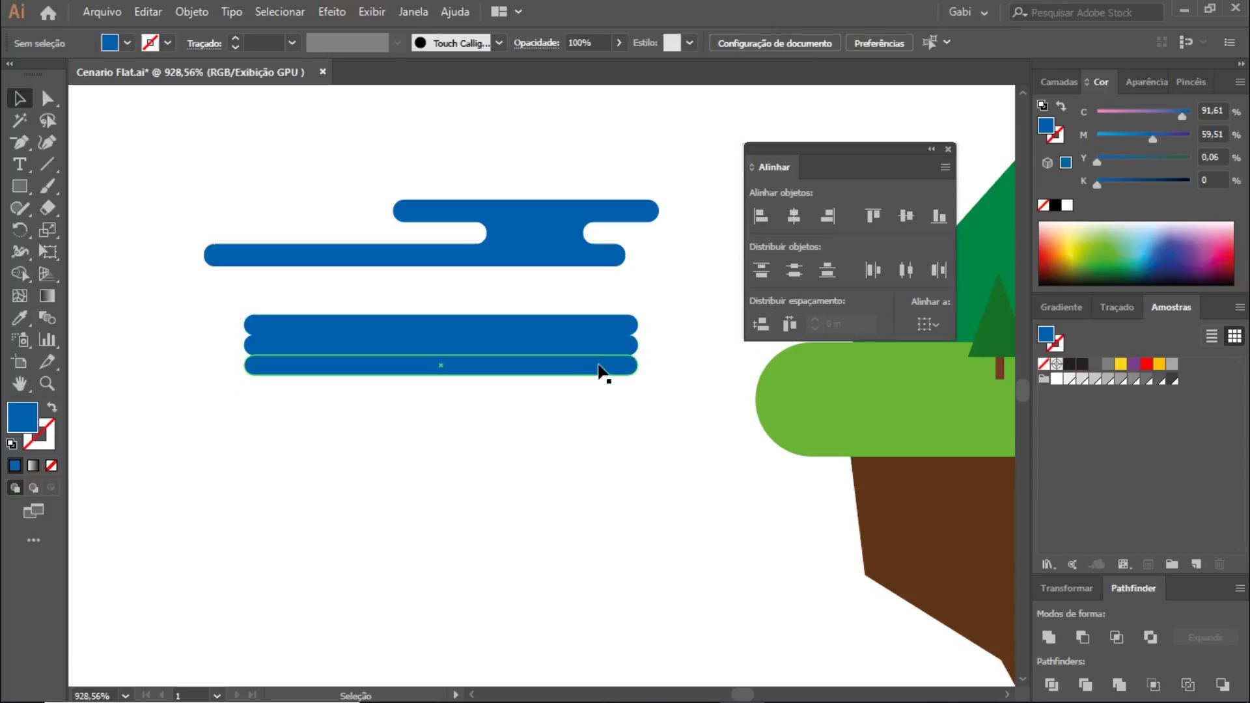
- Shift the bottom bar left and shorten the middle bar from both ends
mouse_move(597, 368)
mouse_down()
mouse_move(514, 376)
mouse_move(525, 377)
mouse_up()
click(577, 399)
click(423, 346)
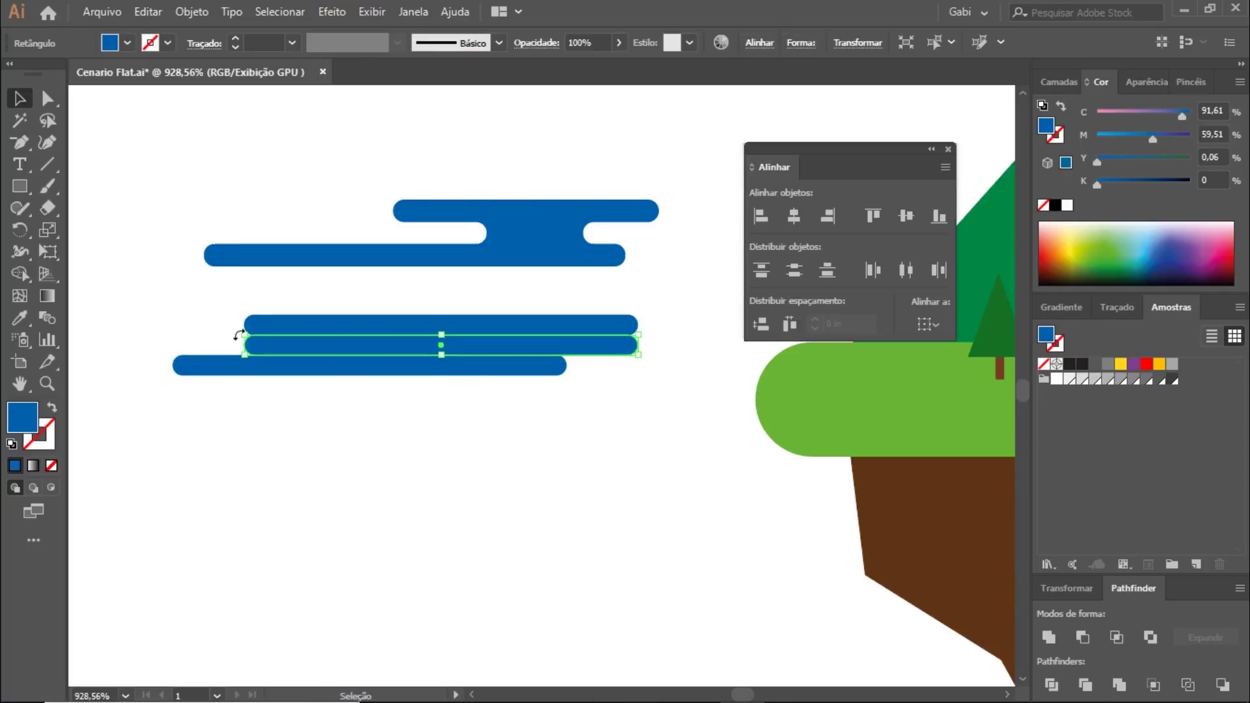
key(e)
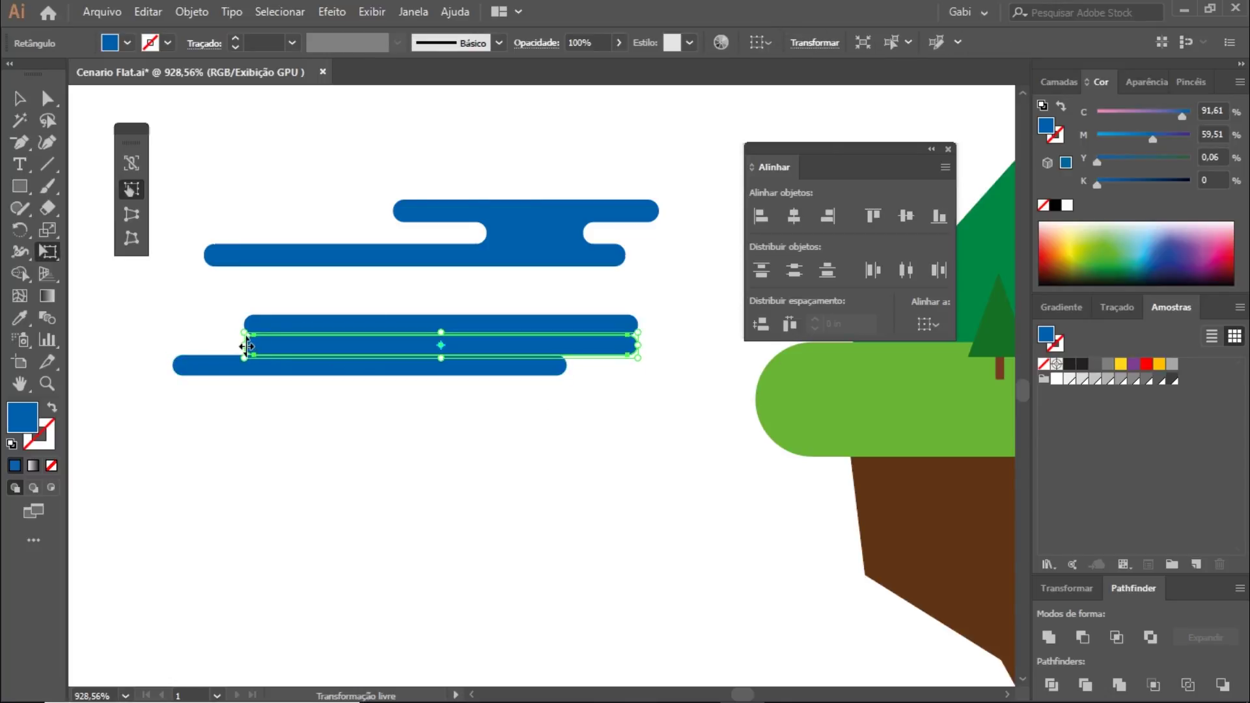
drag(246, 345, 394, 345)
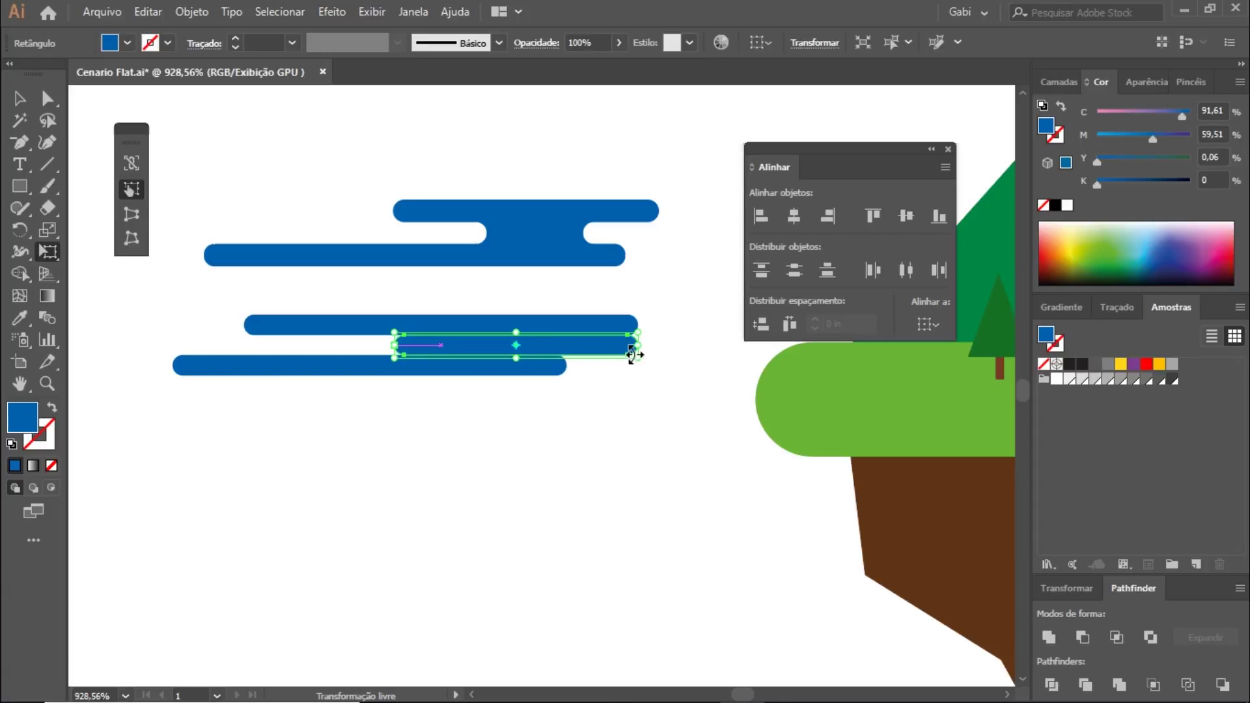
mouse_move(634, 342)
mouse_down()
mouse_move(566, 343)
mouse_move(557, 381)
mouse_move(572, 382)
mouse_up()
key(v)
click(533, 396)
click(560, 416)
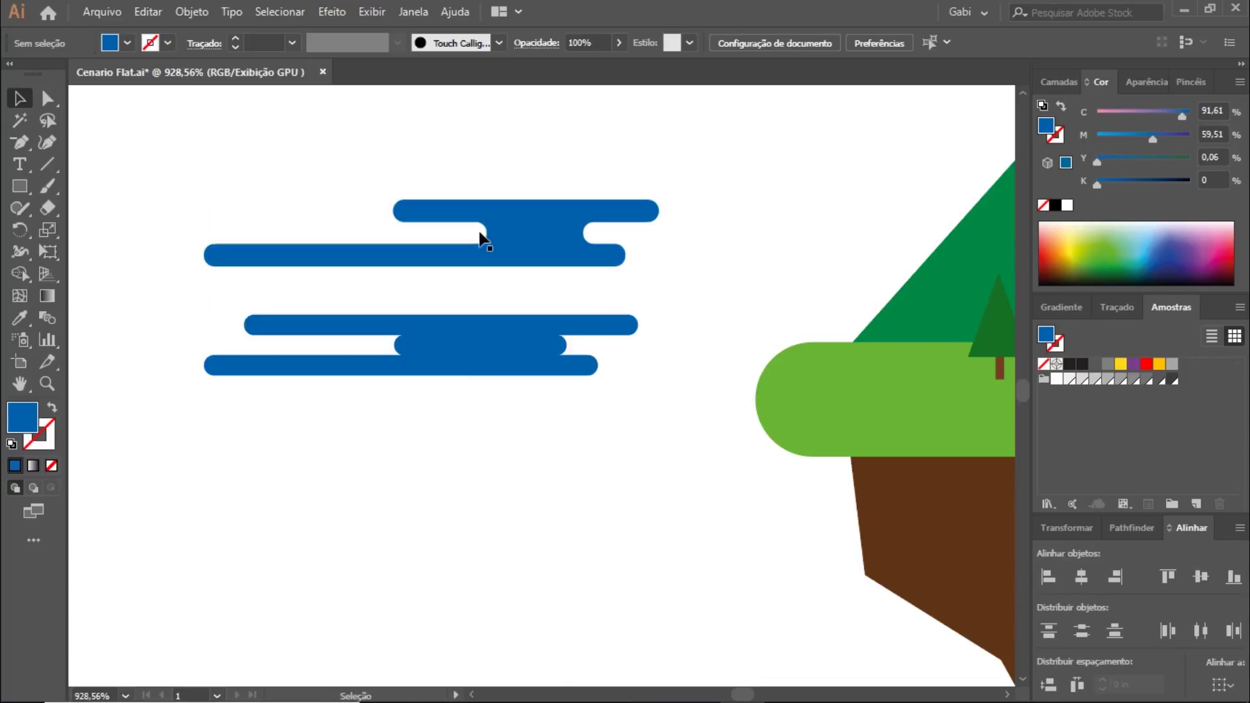
- Copy the short middle pill to the left and right and fill both copies white
click(503, 337)
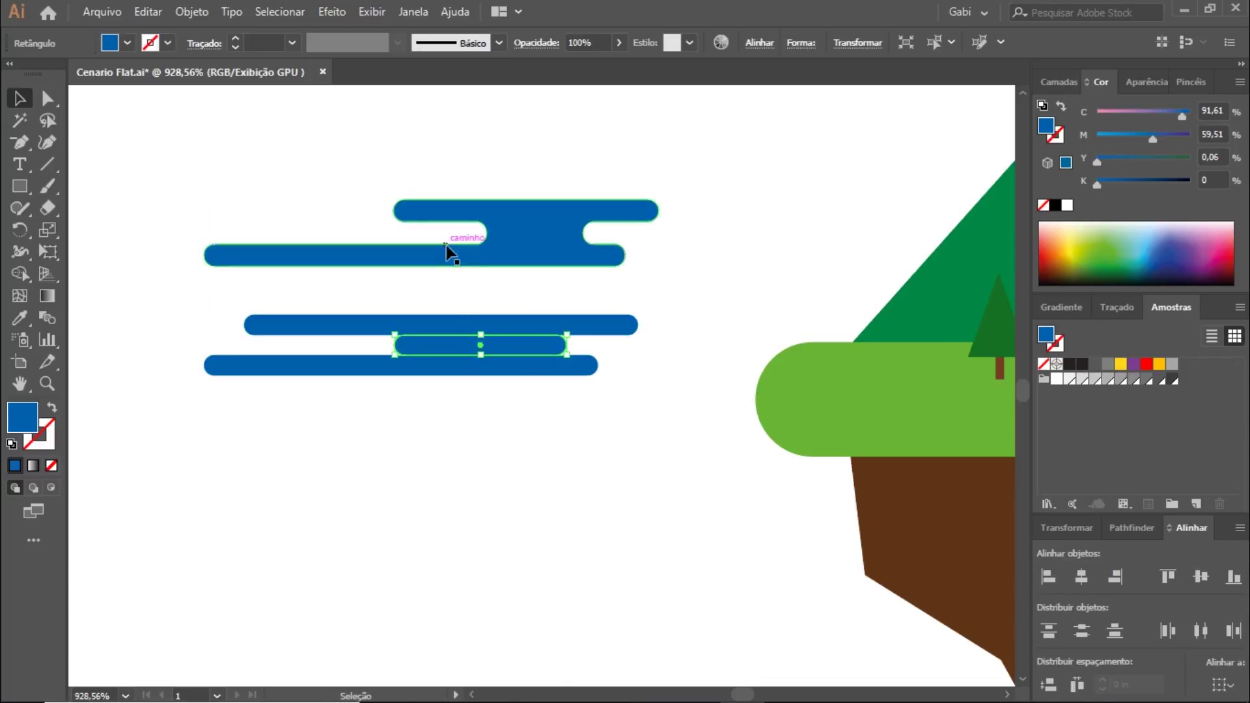
drag(514, 352, 410, 363)
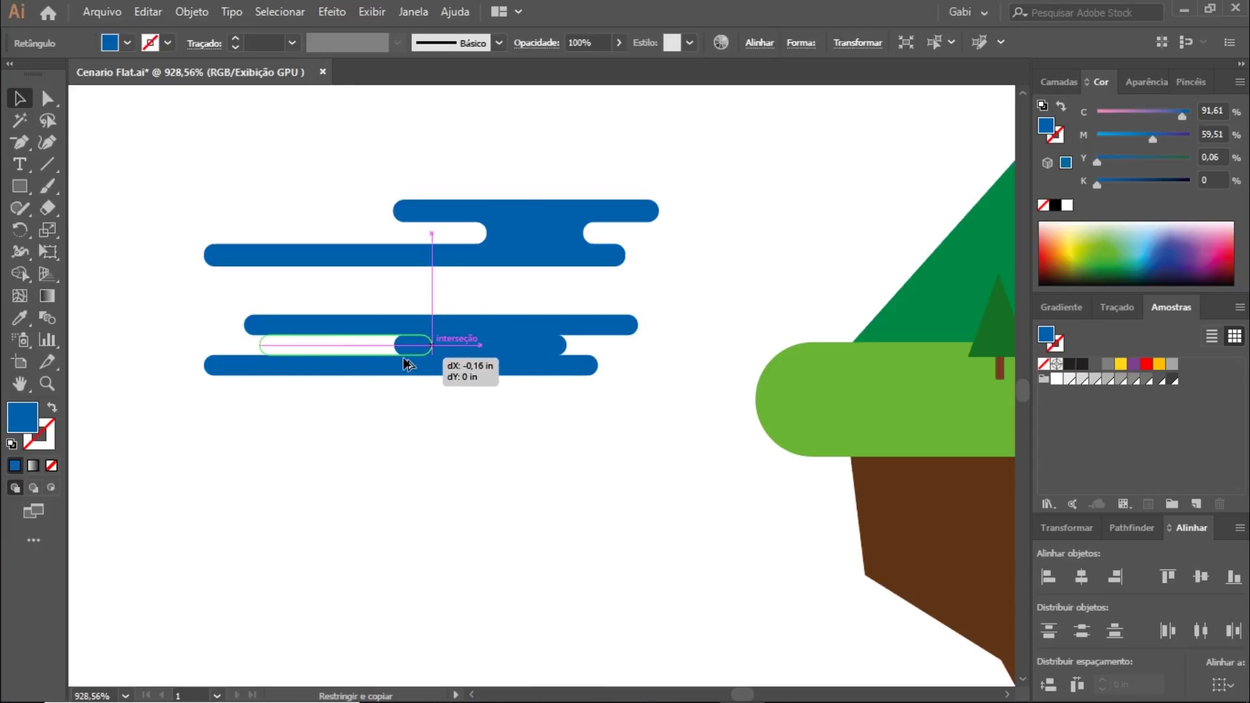
drag(405, 364, 641, 352)
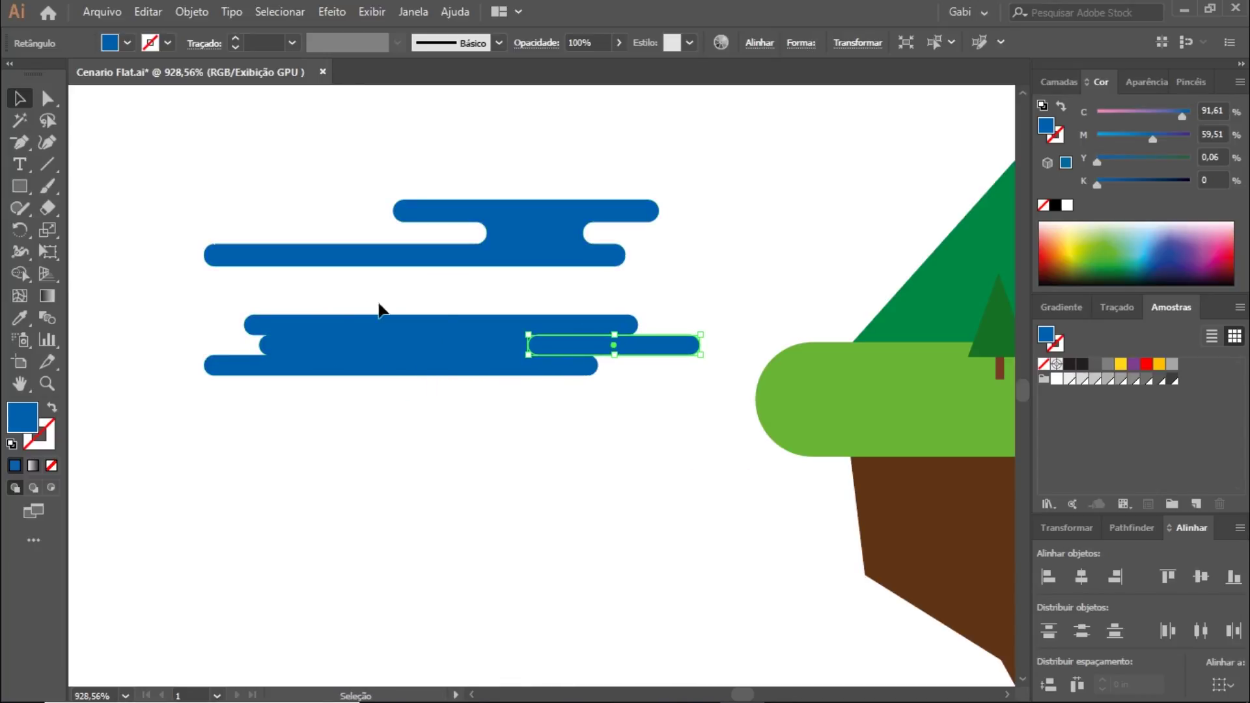
shift+click(345, 343)
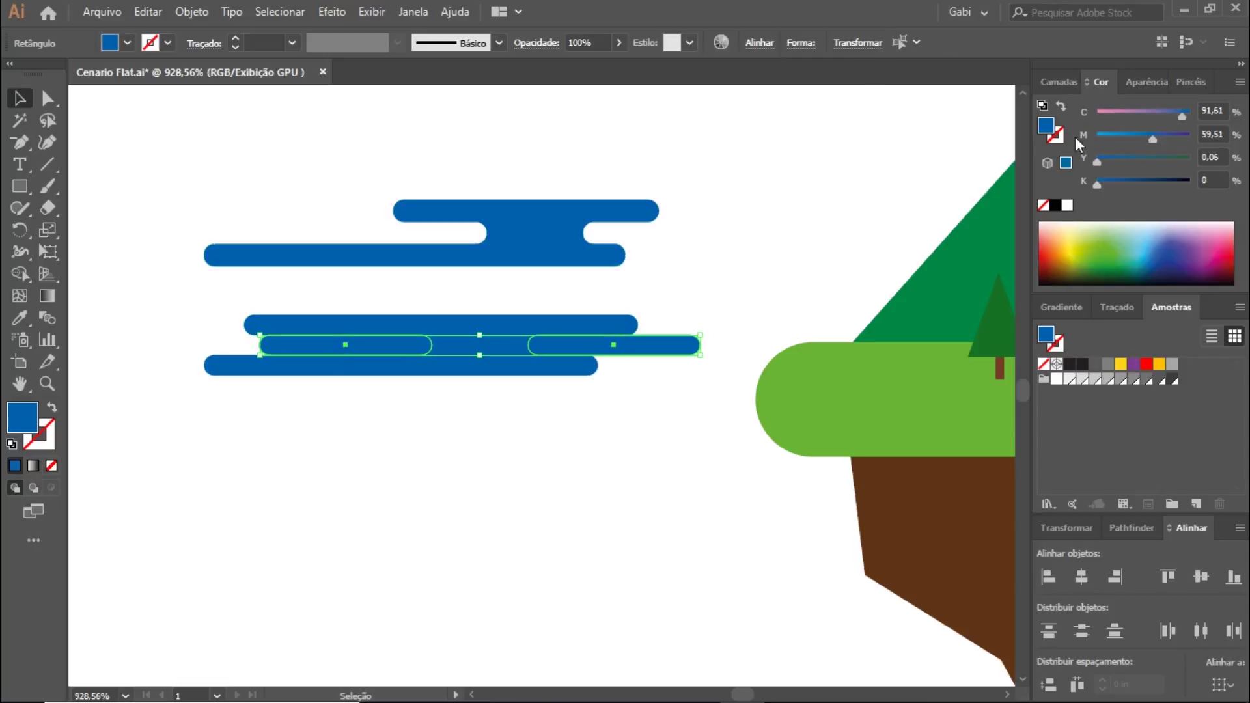
click(1065, 205)
click(773, 268)
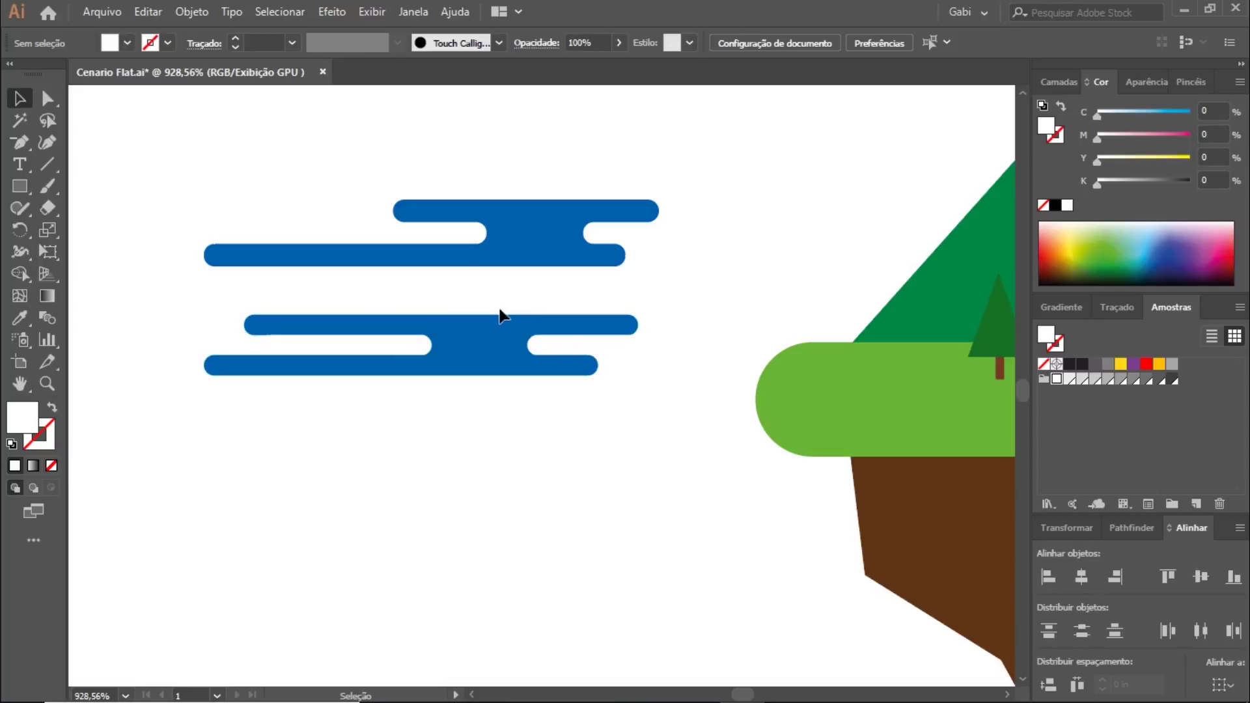
- Shorten the top bar's left end, move a white pill into the left gap, and group both white pills
click(489, 331)
key(e)
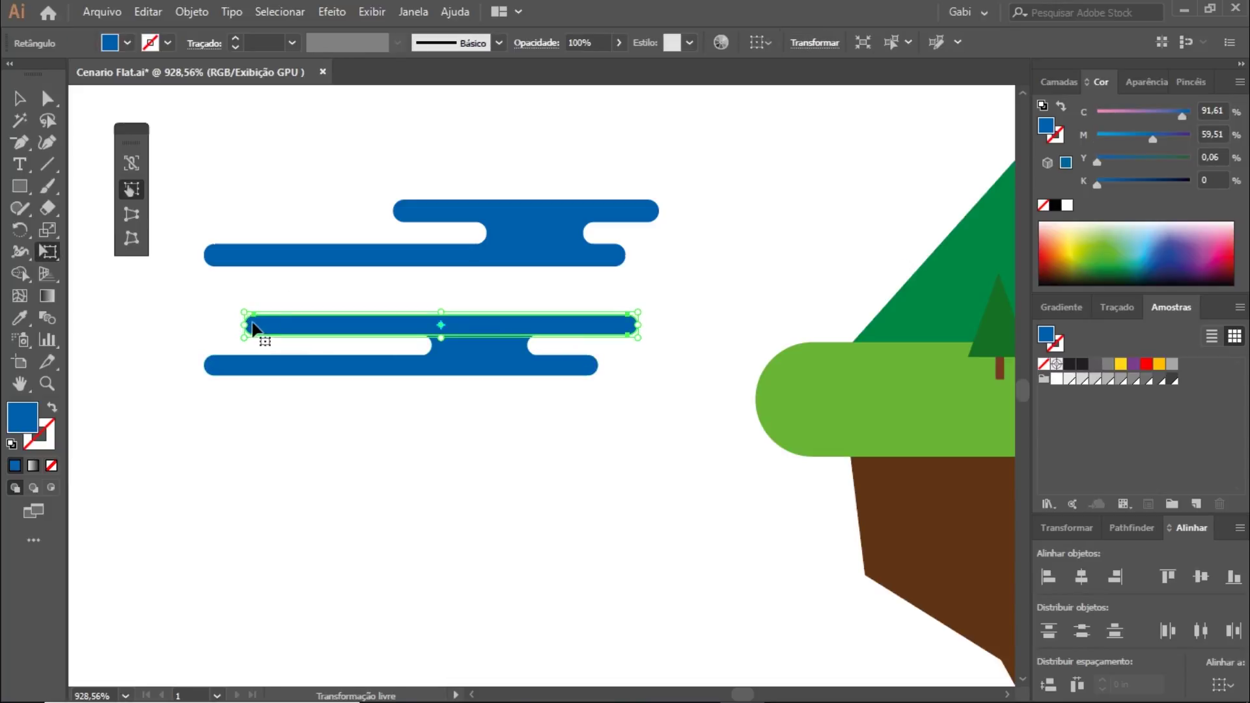
drag(246, 323, 341, 324)
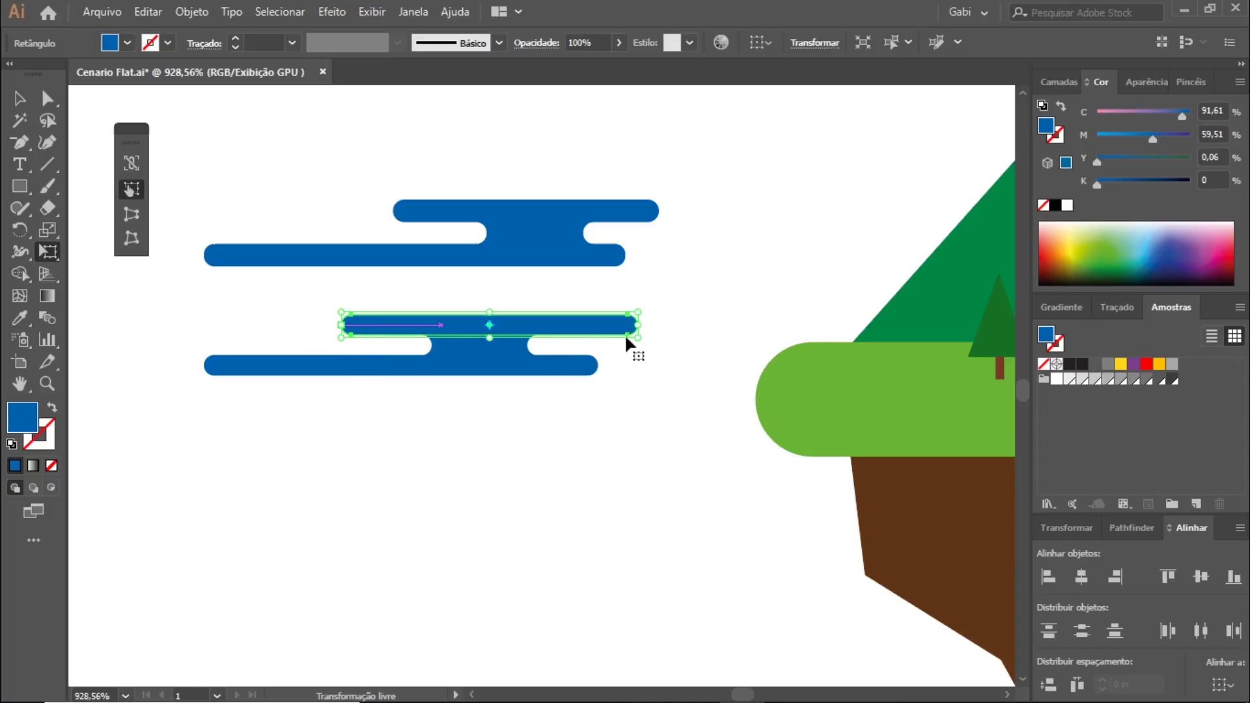
key(v)
click(391, 488)
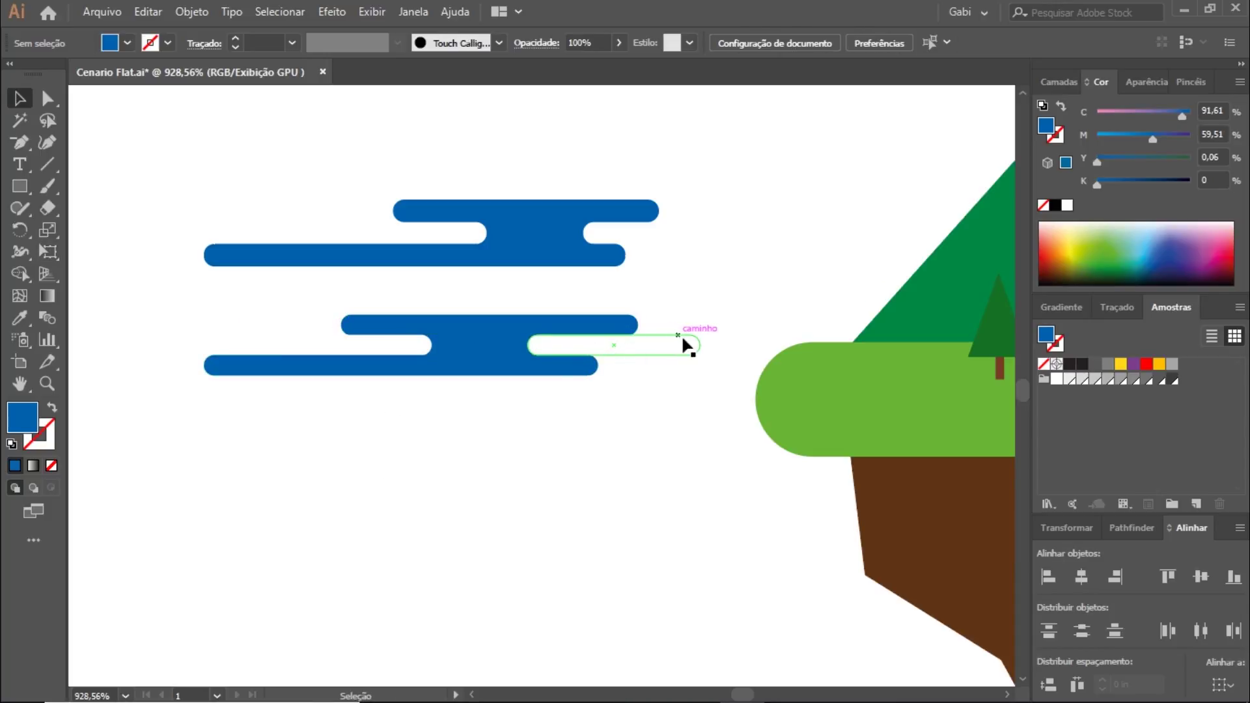
drag(627, 346, 410, 348)
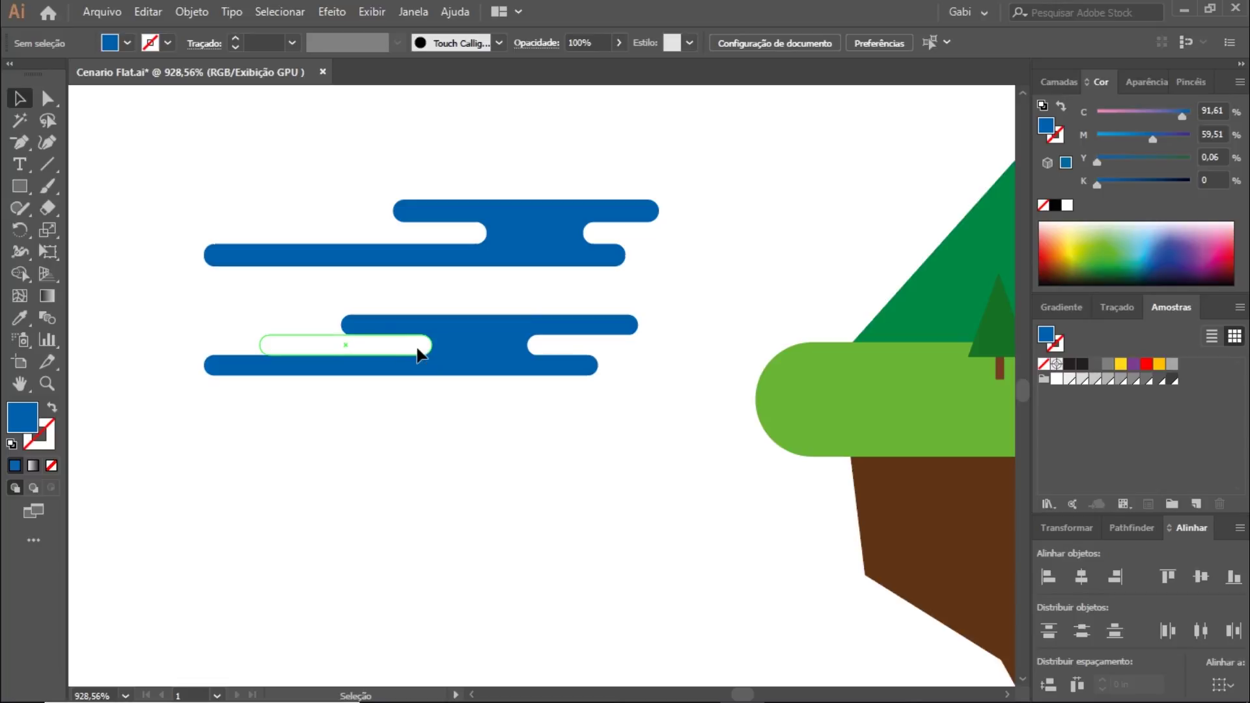
click(417, 354)
shift+click(538, 343)
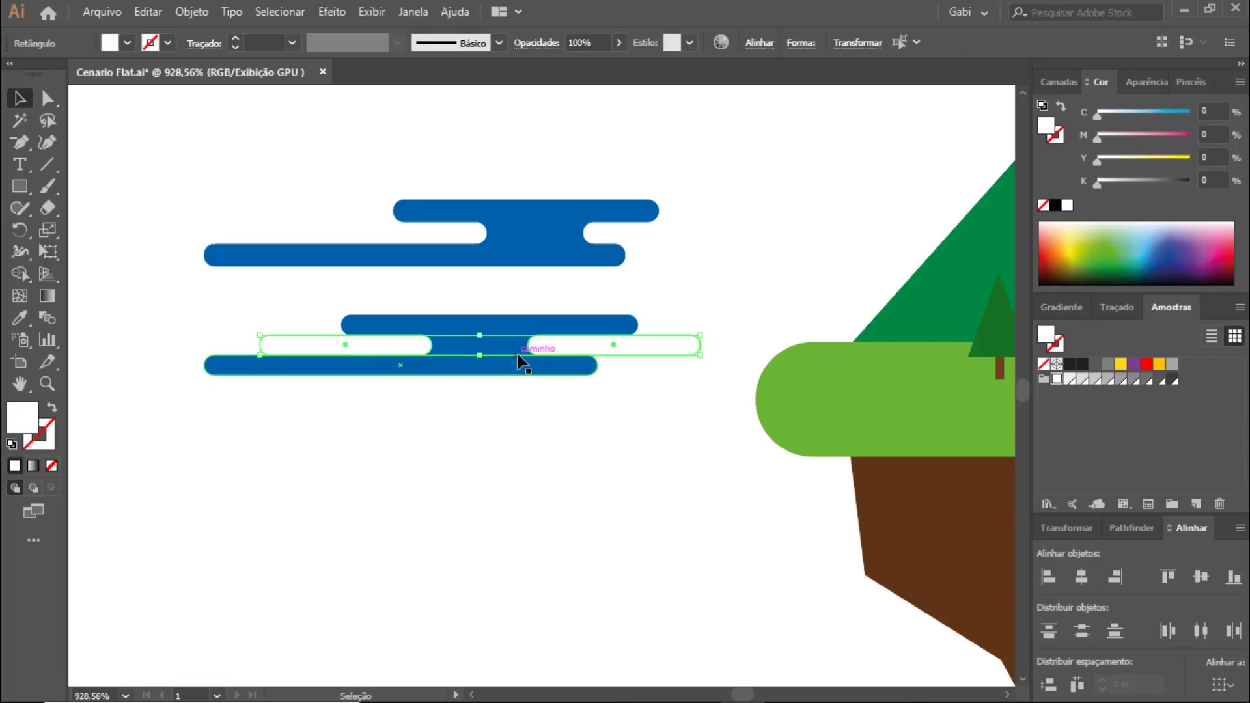
key(ctrl+g)
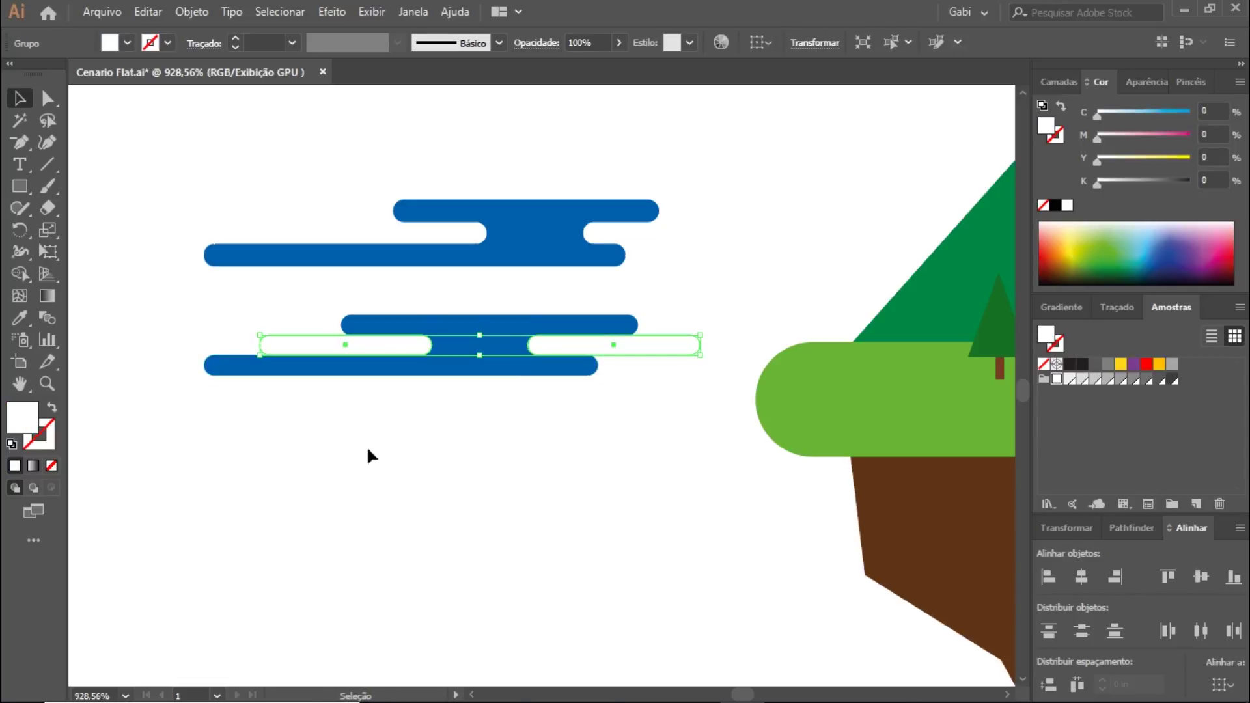
- Subtract the grouped white pills from the middle bar with Pathfinder Minus Front
shift+click(522, 350)
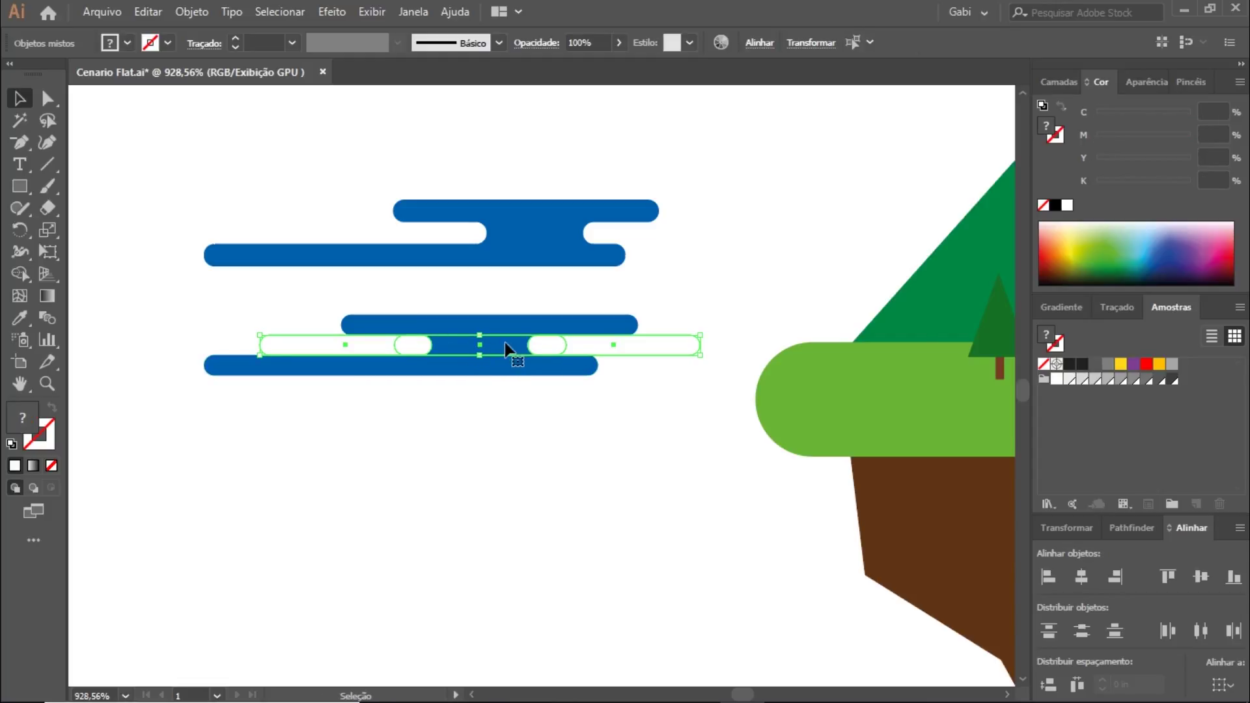
drag(1131, 527, 755, 193)
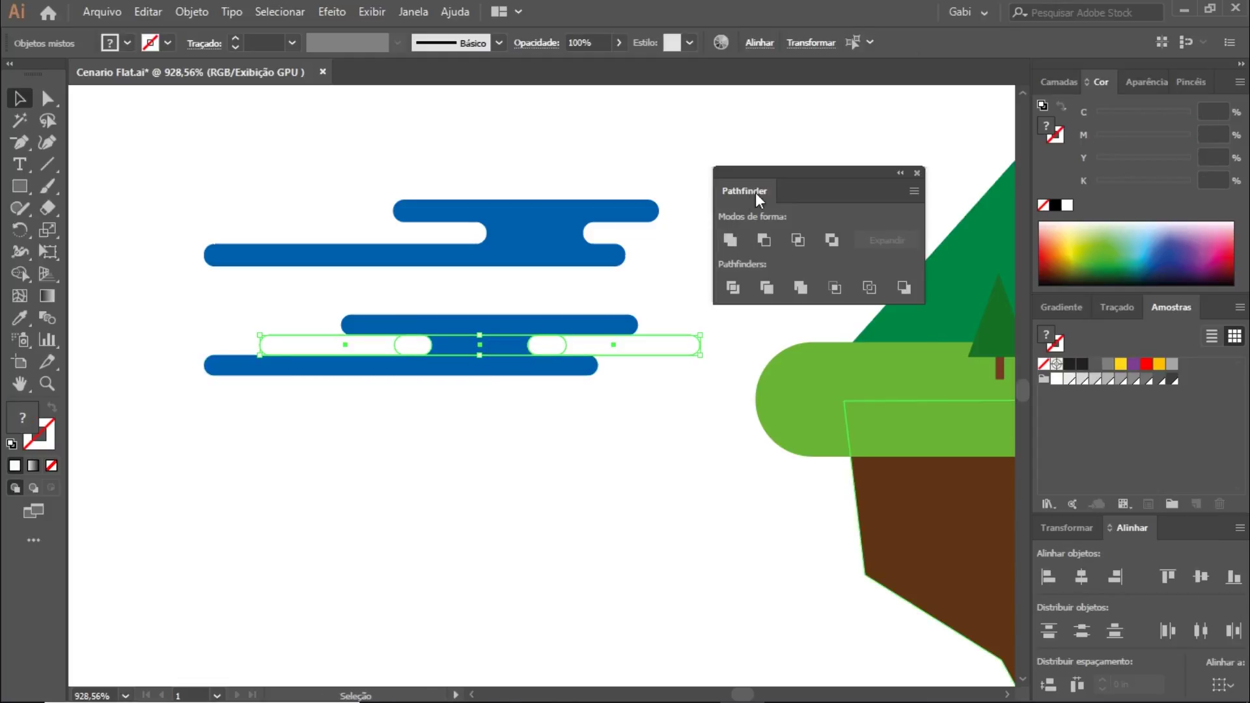
click(763, 240)
drag(460, 342, 449, 471)
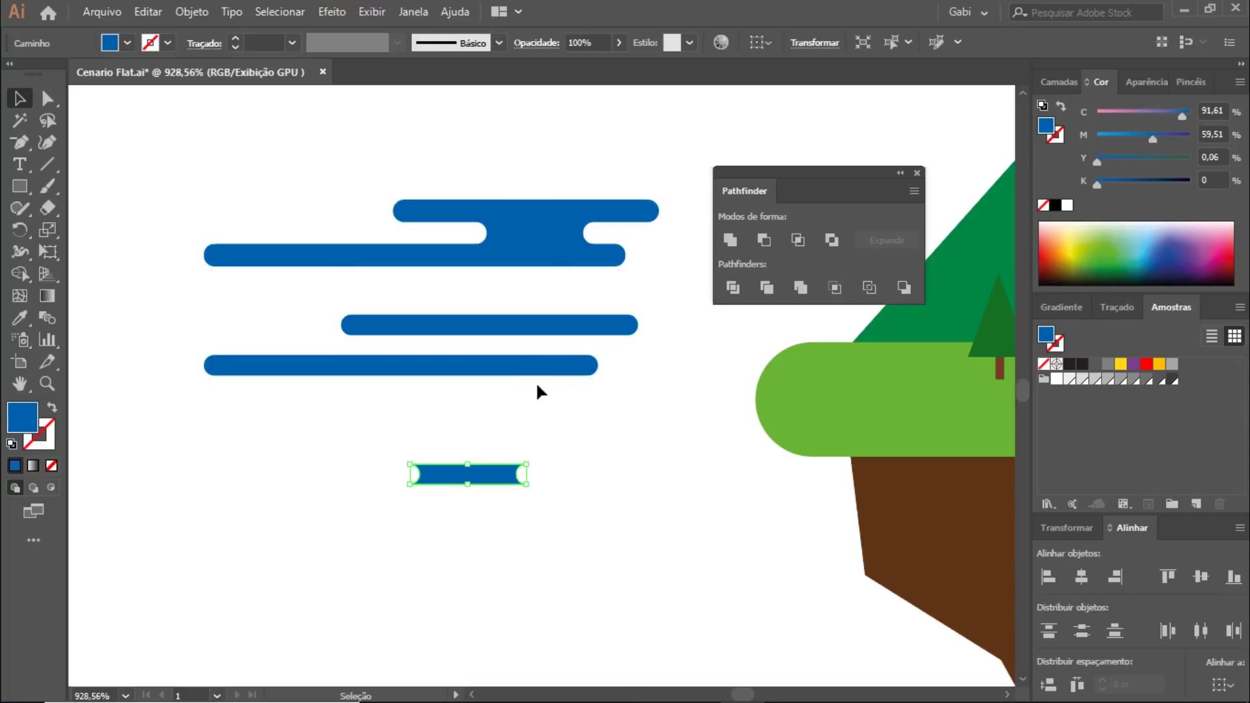
key(ctrl+z)
click(528, 466)
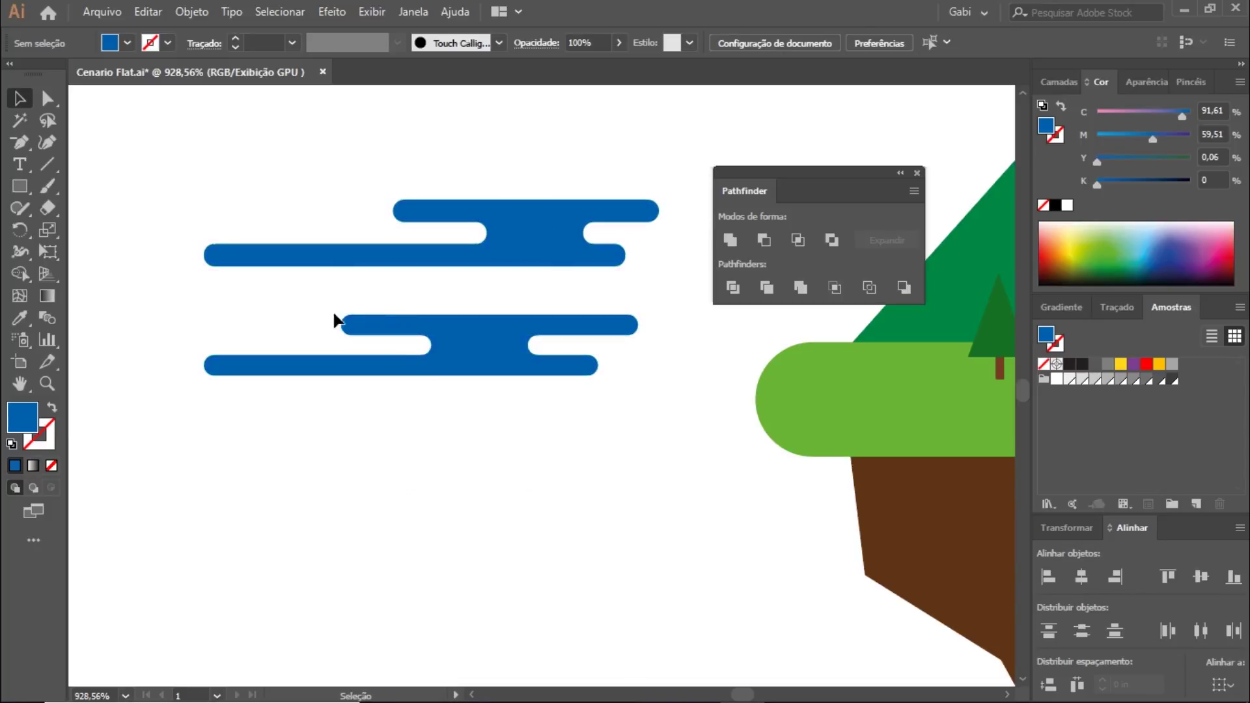
- Unite the lower bars and middle piece into a single cloud shape
drag(544, 328, 579, 339)
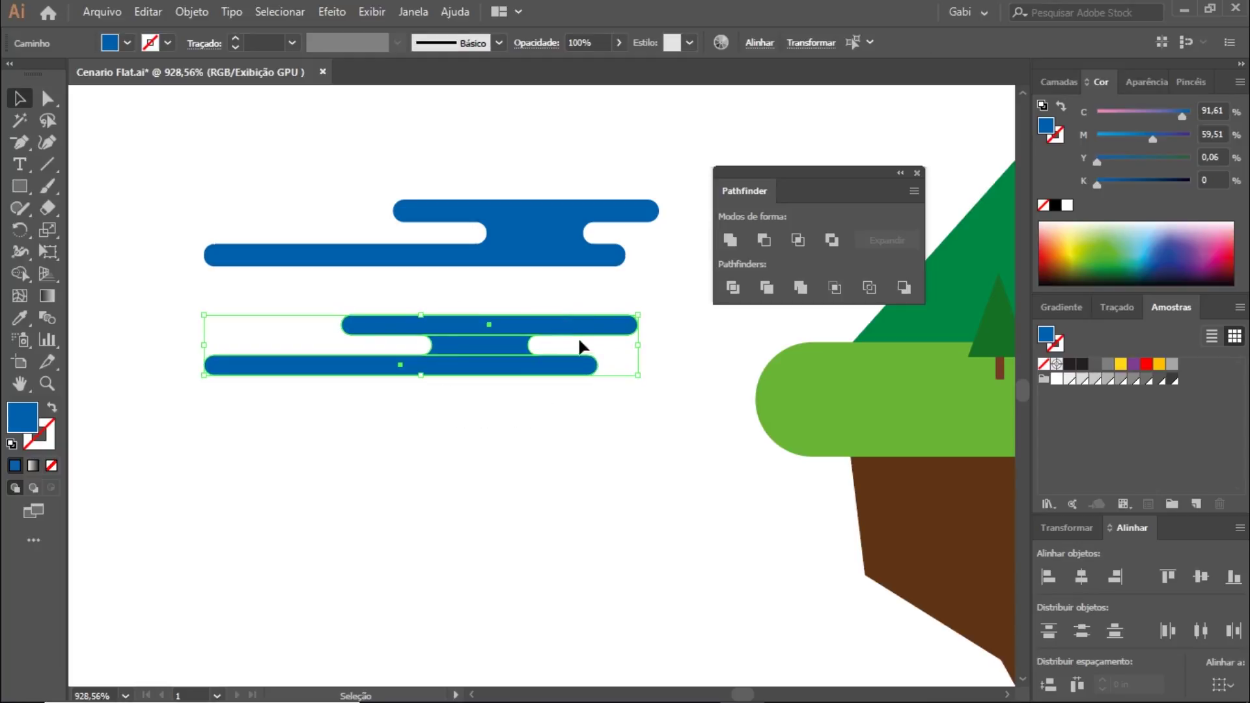
click(736, 240)
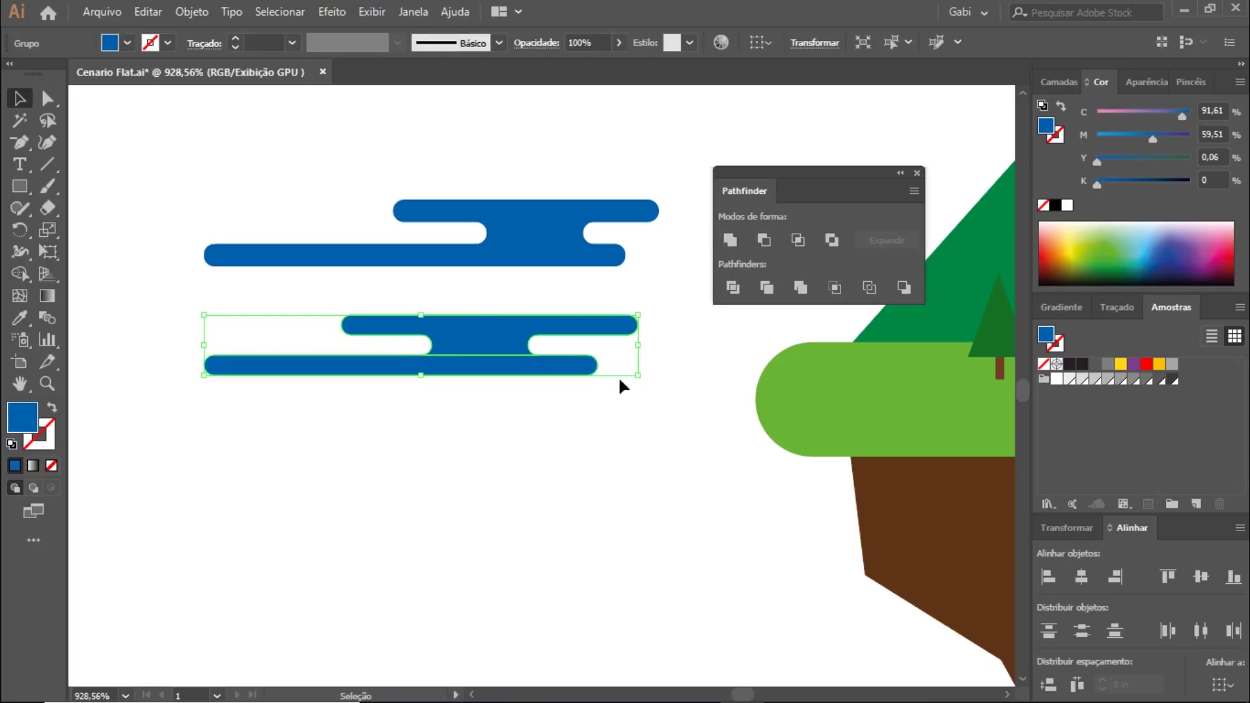
click(517, 435)
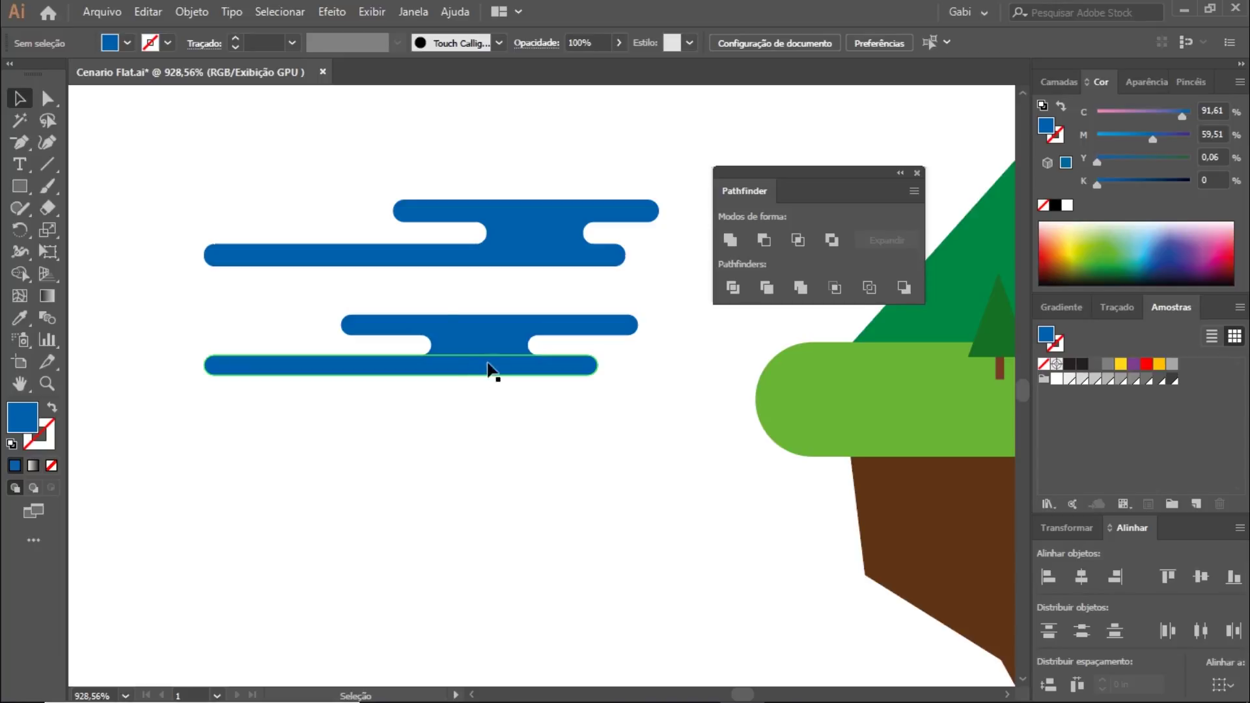
key(ctrl+minus)
key(ctrl+minus)
key(ctrl+minus)
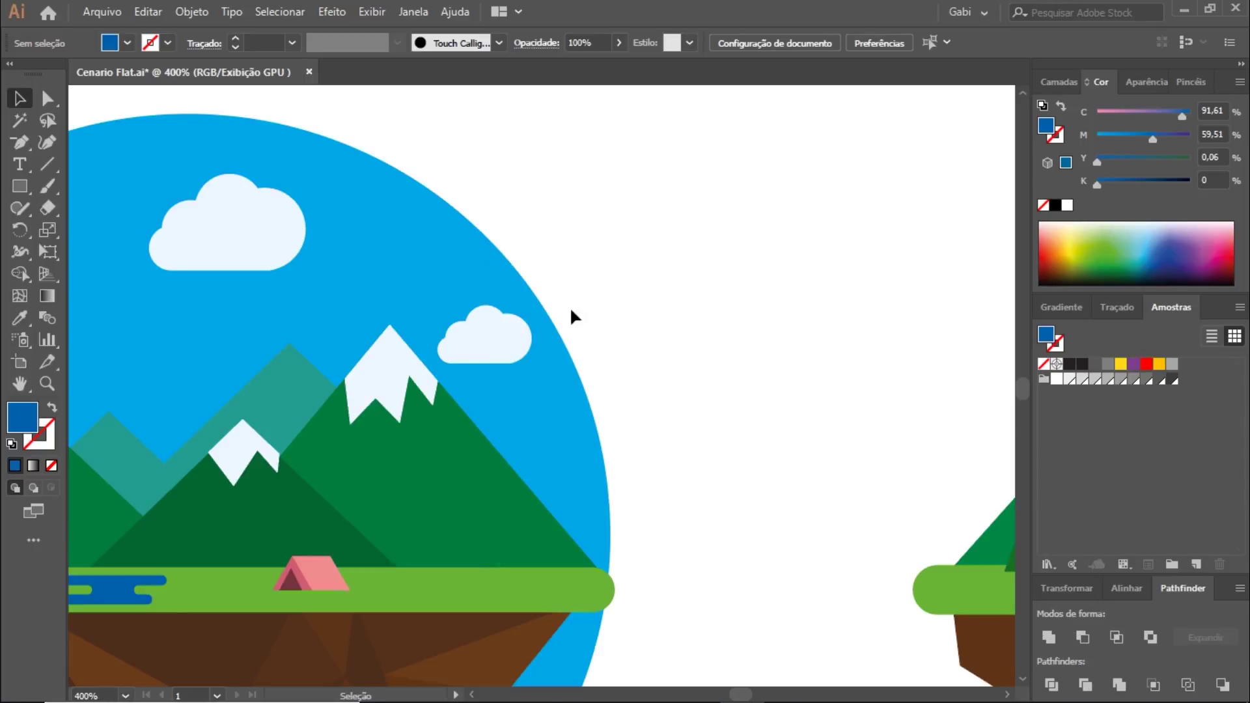
- Draw a blue rectangle right of the circle scene and round it into a pill
click(17, 189)
click(91, 188)
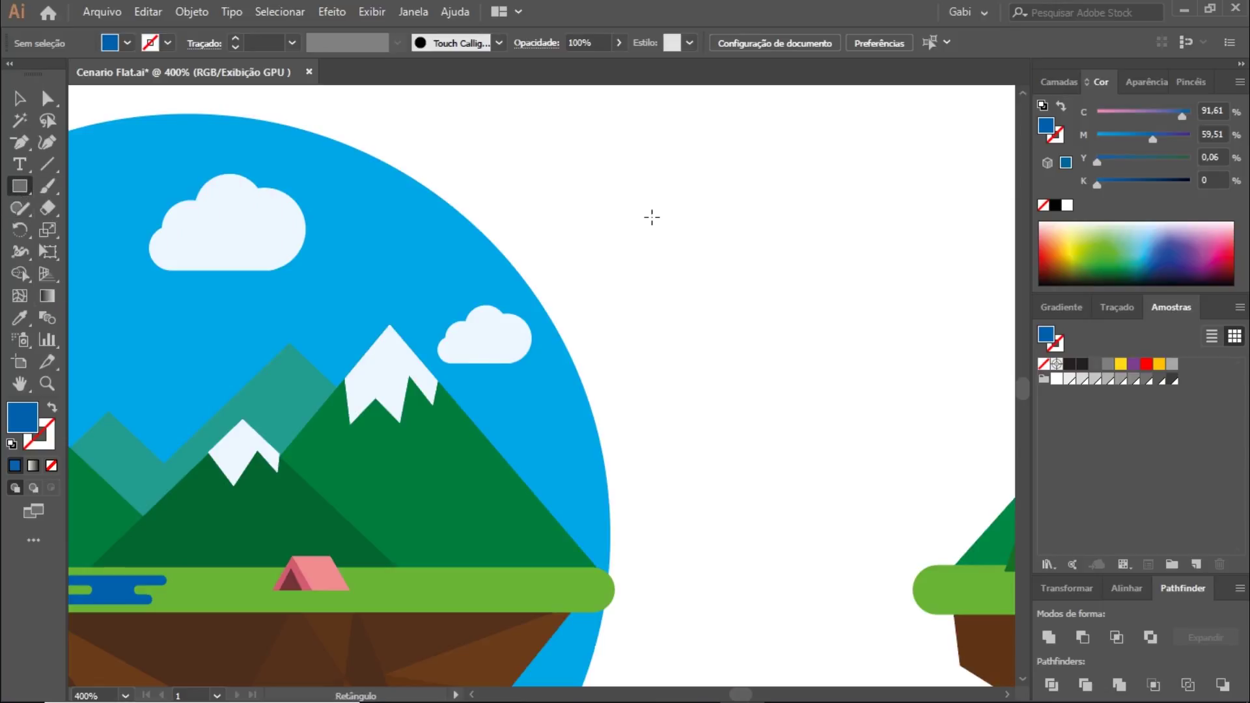
drag(675, 188, 842, 246)
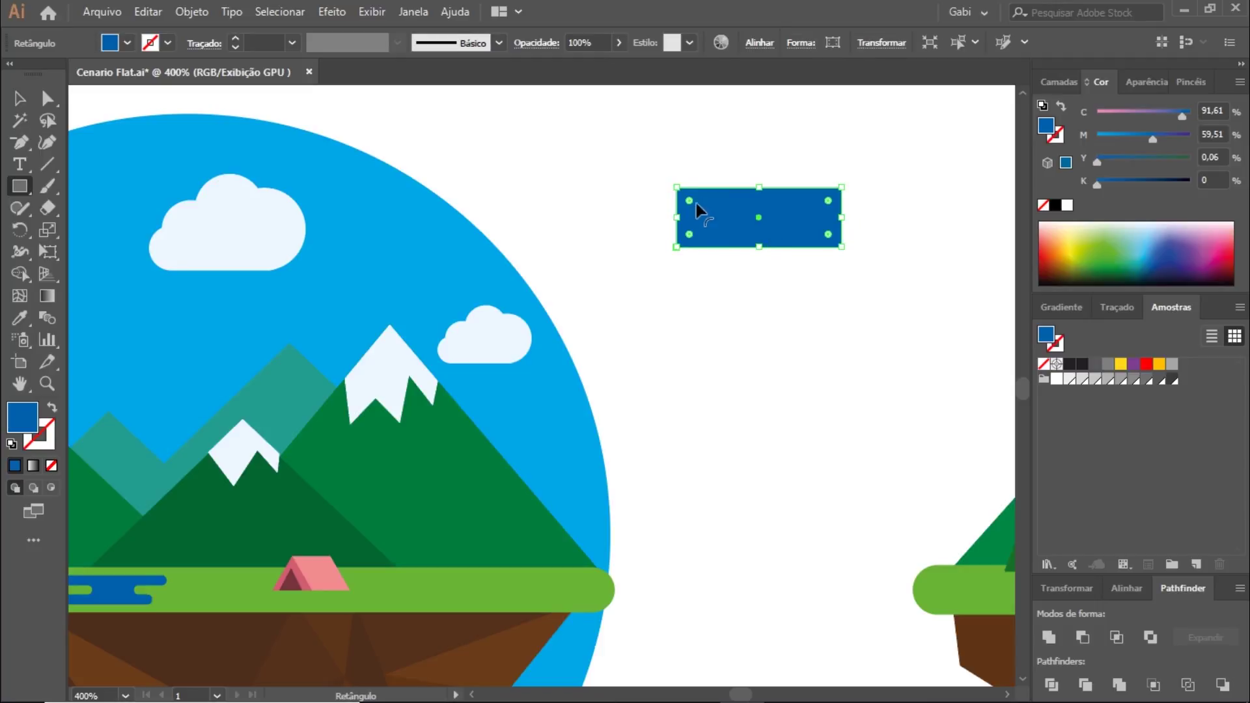
drag(690, 202, 729, 218)
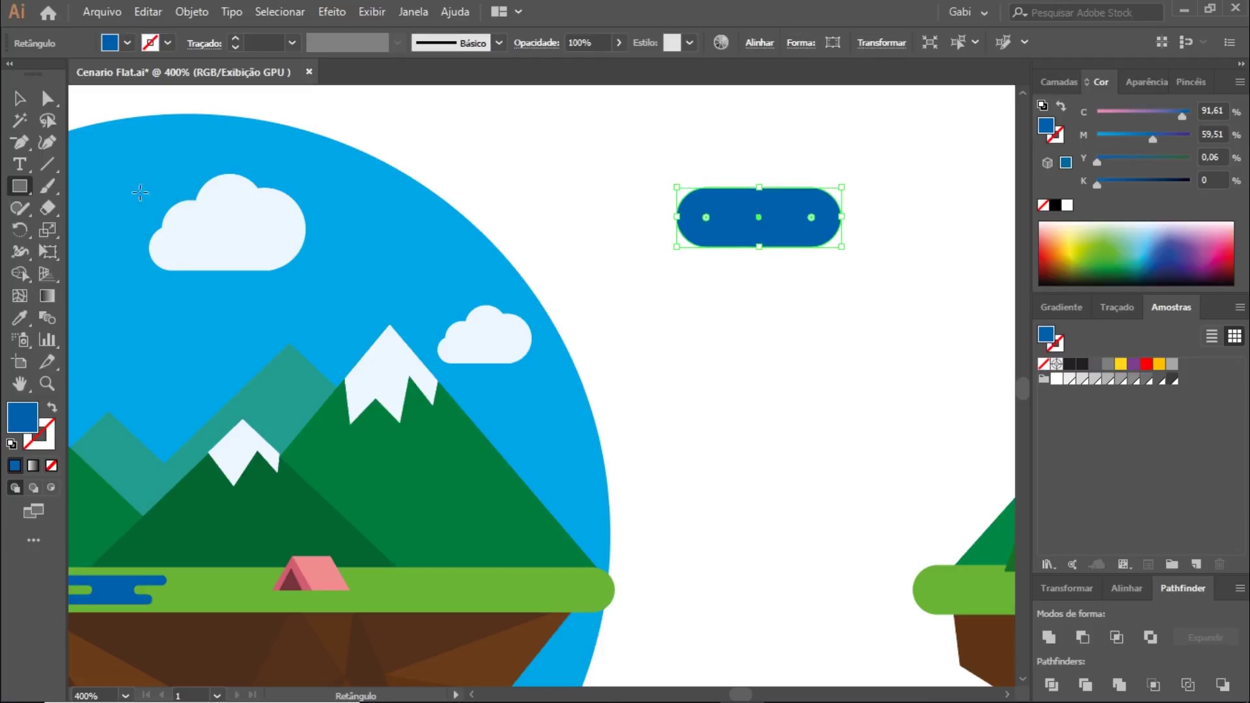
key(v)
click(561, 187)
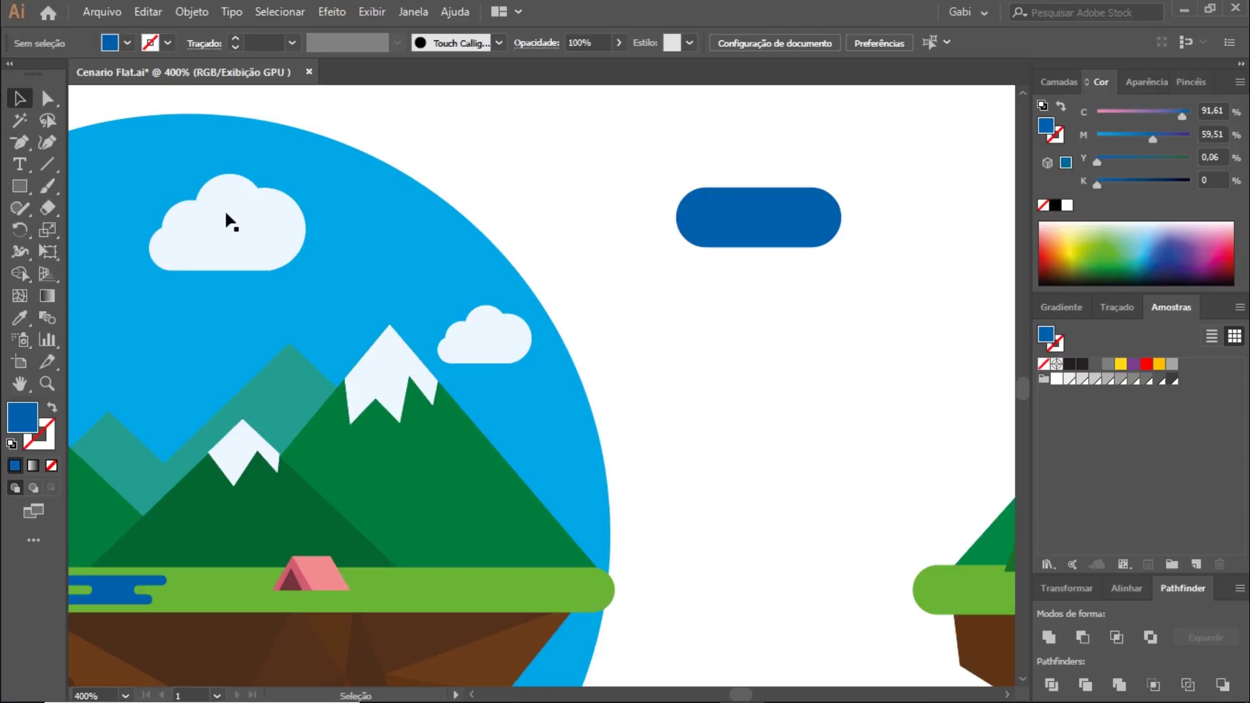
- Duplicate the pill upward and shorten the upper copy from its right end
drag(763, 218, 810, 177)
key(e)
key(v)
click(741, 267)
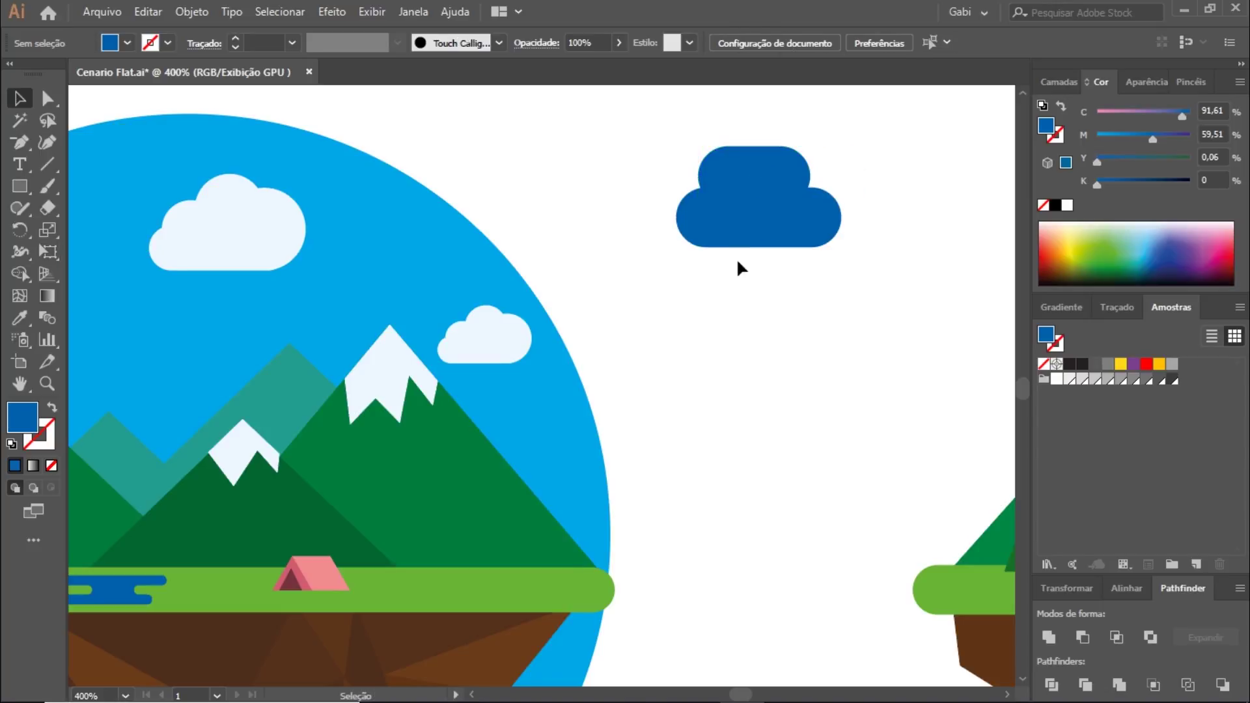
key(ctrl+z)
- Add a circle at the cloud's right end, bottom-aligned with the lower pill
key(l)
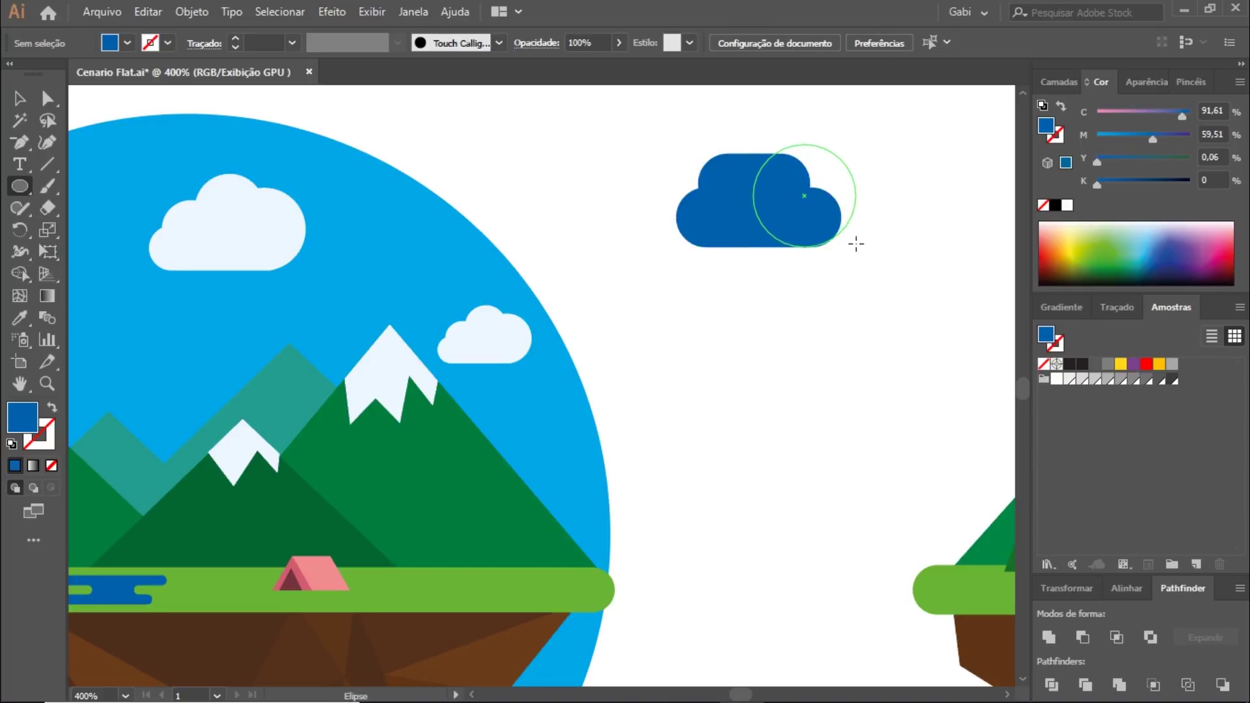
key(v)
mouse_move(817, 210)
mouse_down()
mouse_move(856, 245)
mouse_move(844, 222)
mouse_up()
click(813, 323)
shift+click(739, 243)
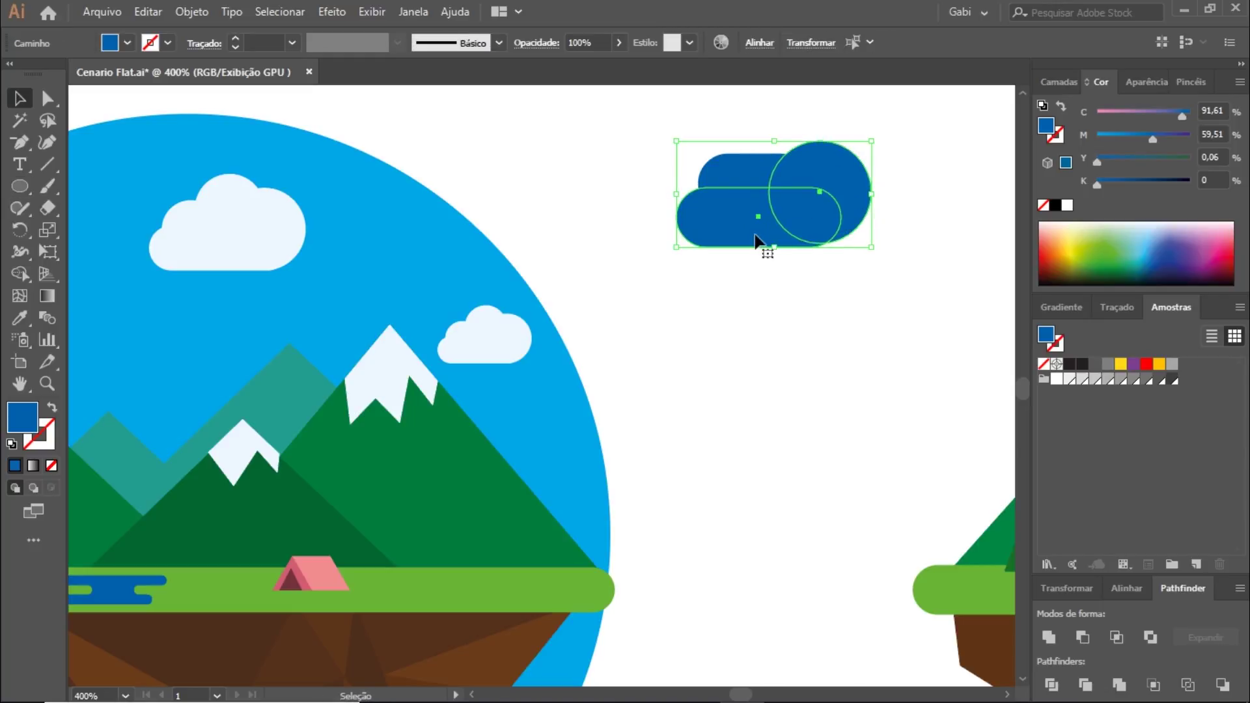
click(739, 240)
click(1049, 636)
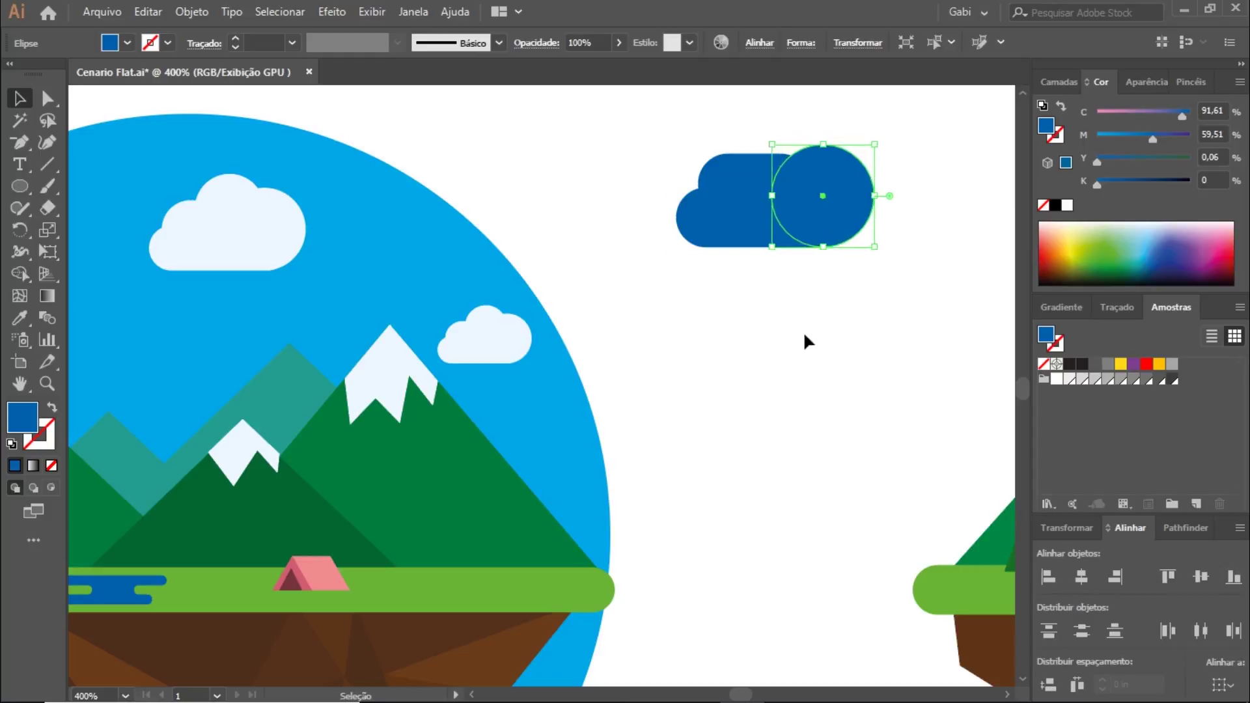
click(810, 338)
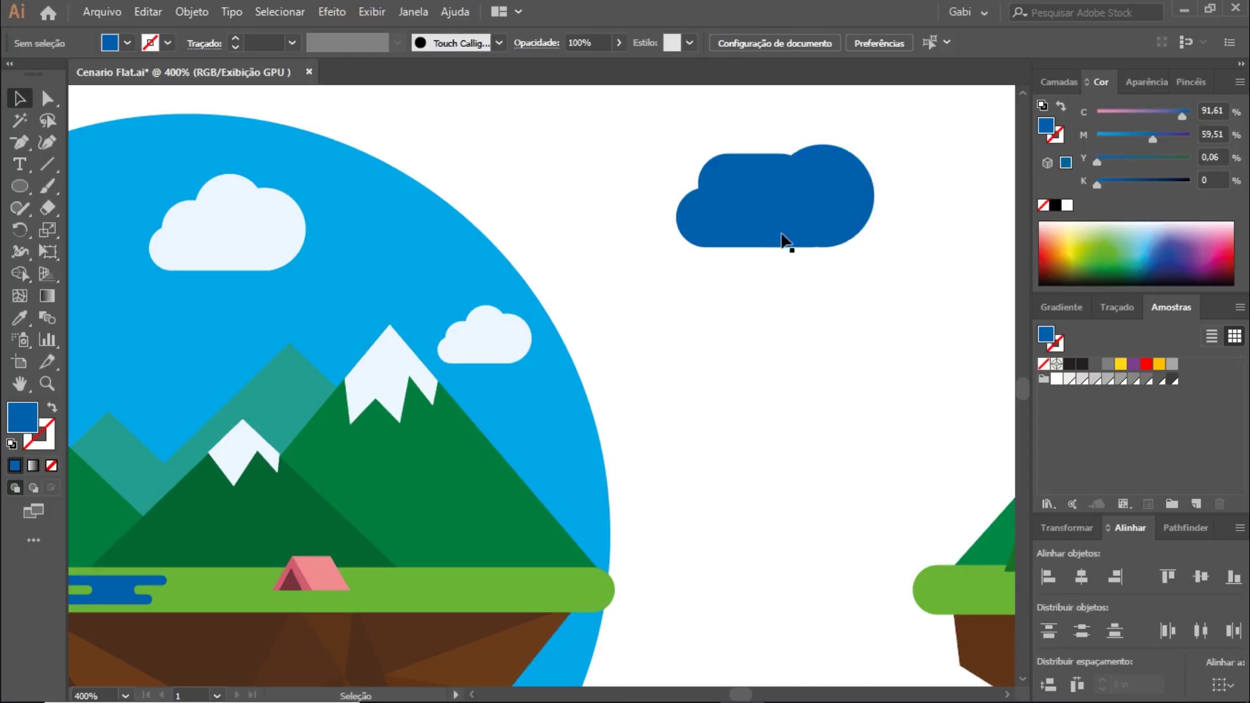
- Duplicate the right circle and shrink the copy into a smaller top lobe
click(851, 236)
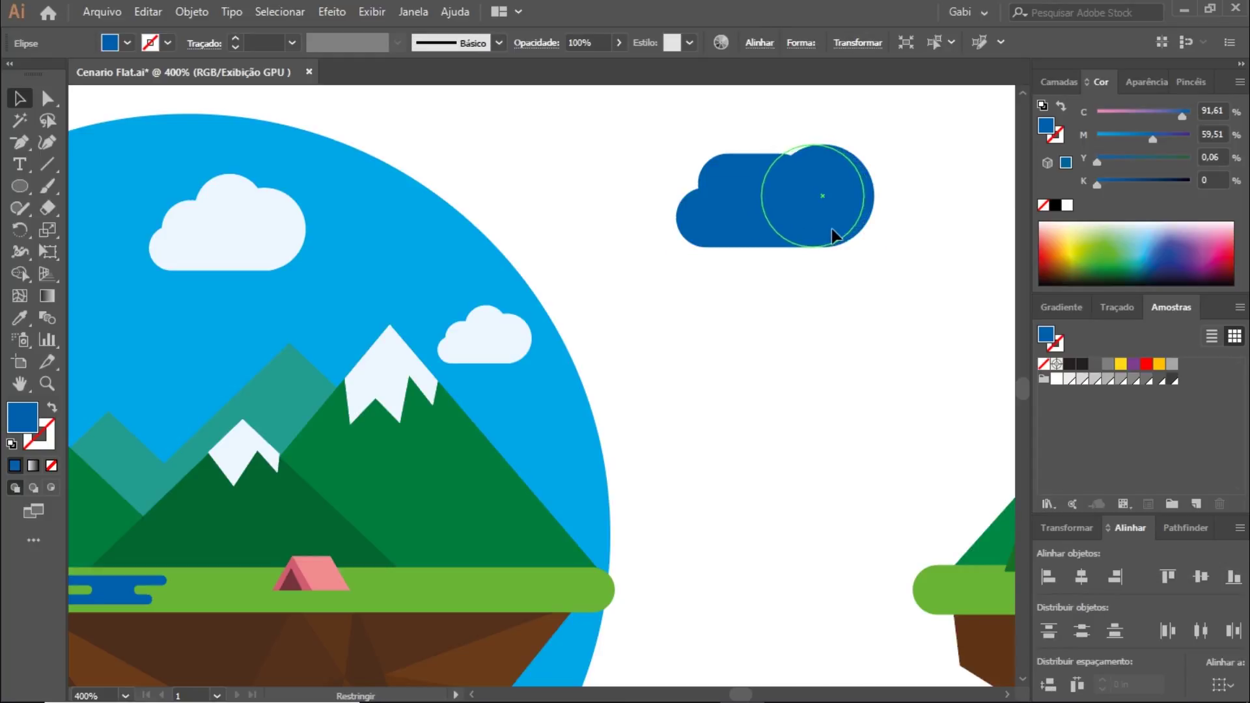
click(829, 282)
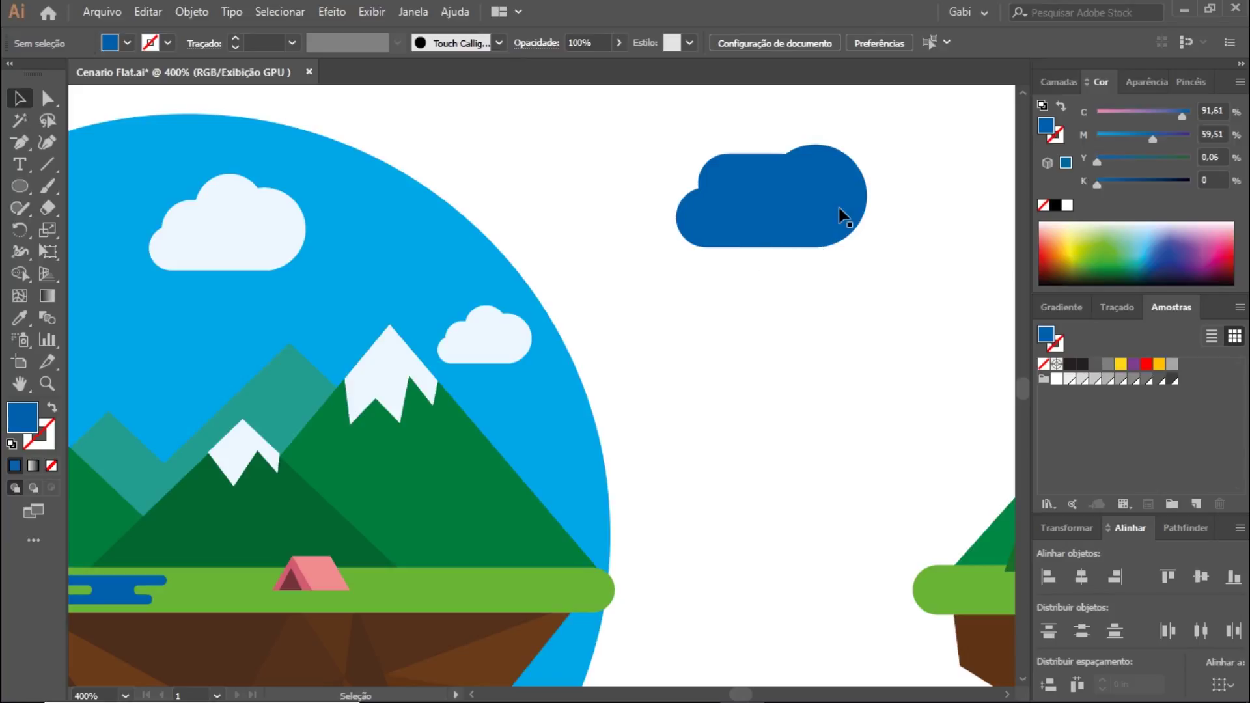
drag(844, 217, 801, 200)
drag(822, 125, 817, 124)
click(837, 126)
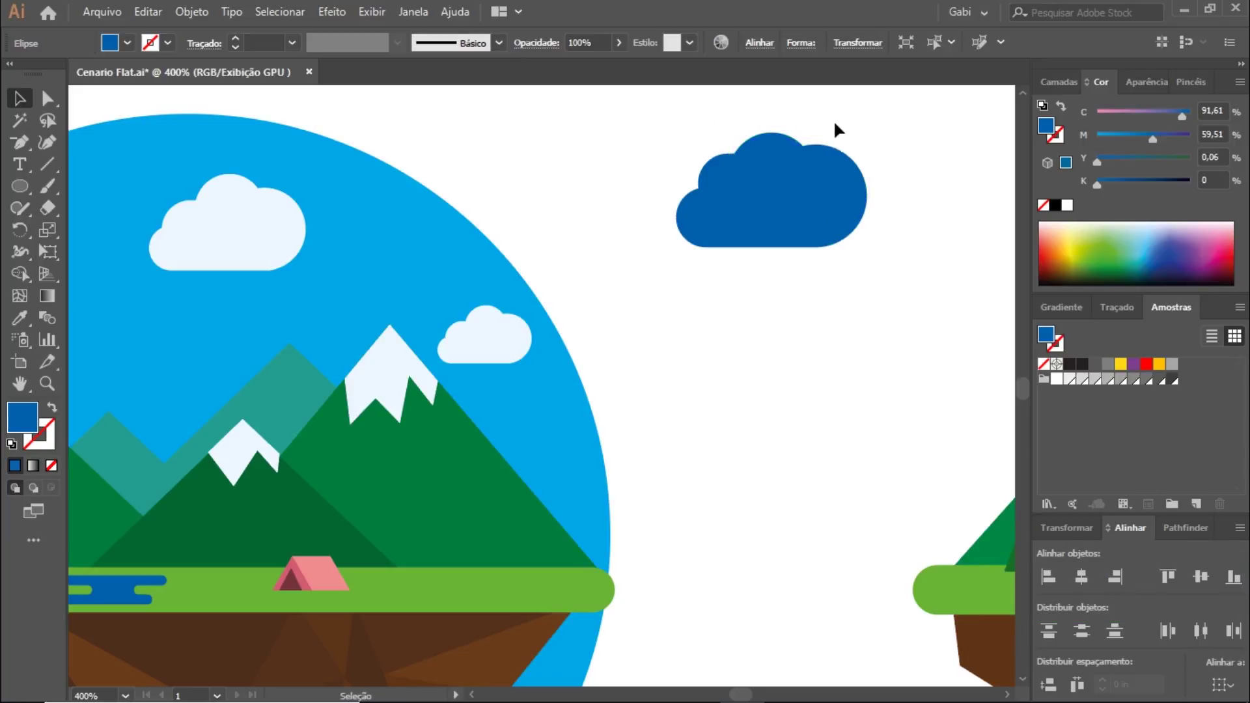
click(791, 192)
click(774, 341)
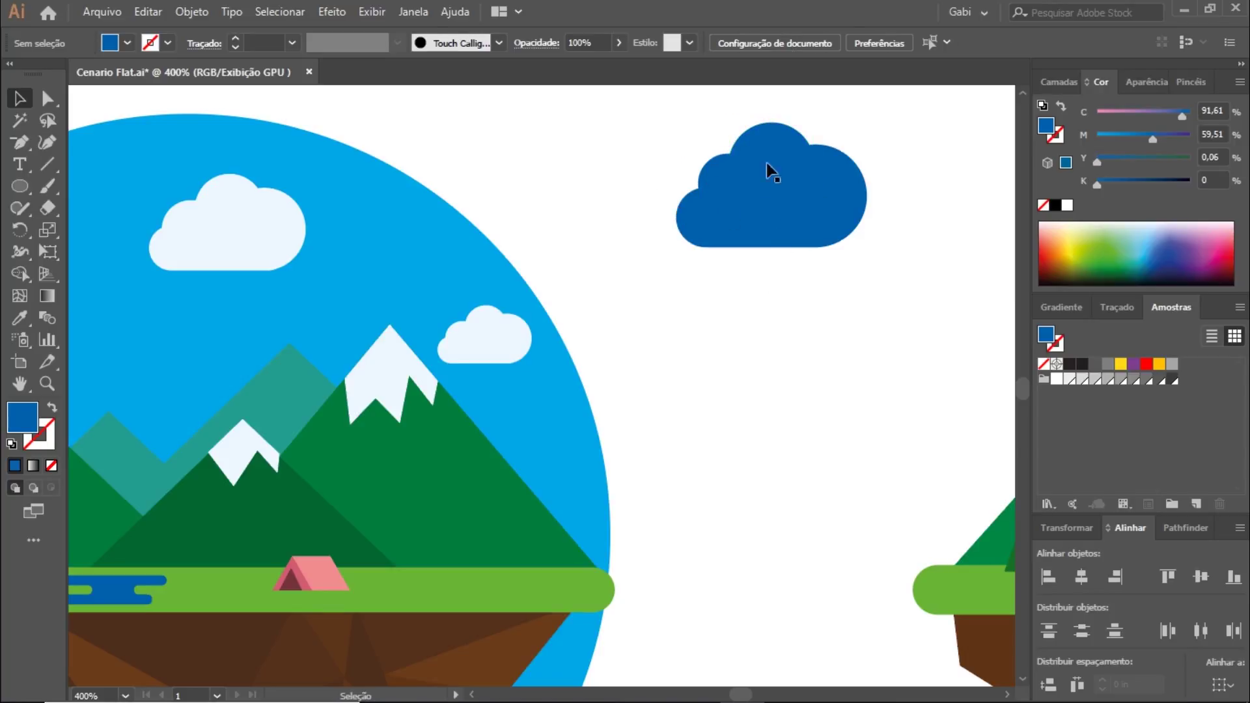
- Pull the cloud's pieces apart to inspect them, then undo to reassemble the cloud
drag(855, 229, 866, 244)
click(872, 319)
drag(742, 241, 733, 387)
drag(811, 229, 881, 323)
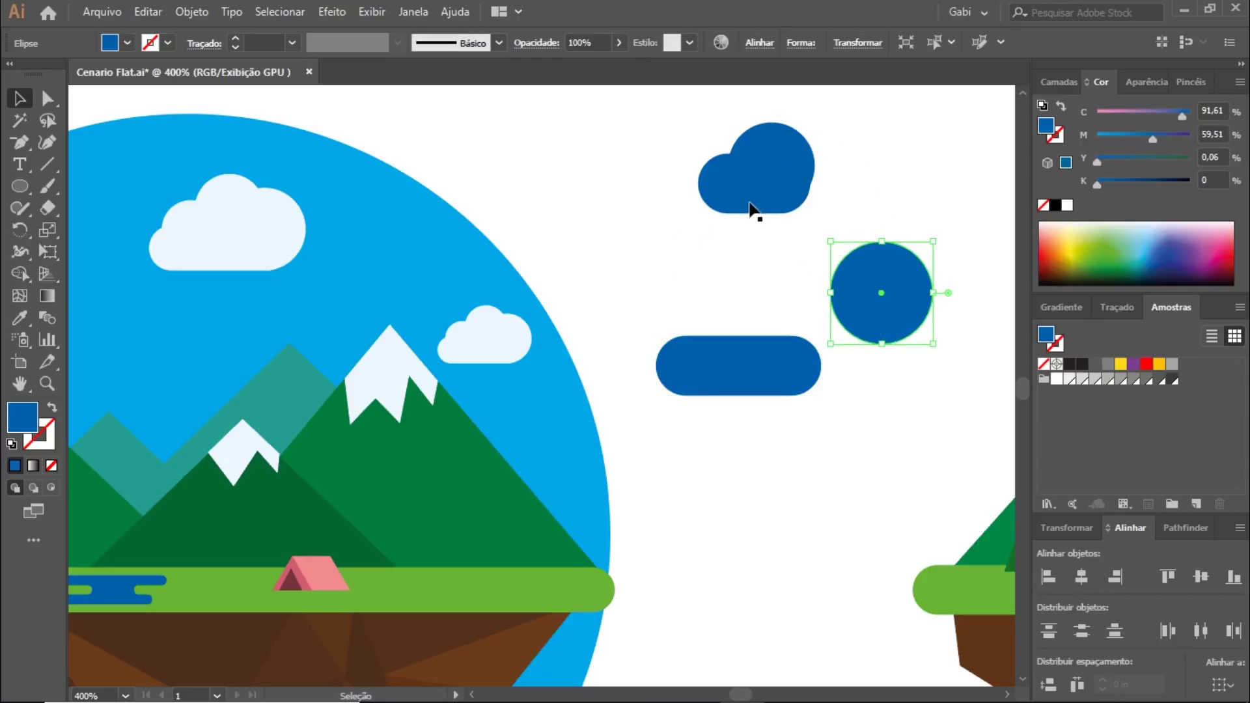
drag(752, 208, 597, 267)
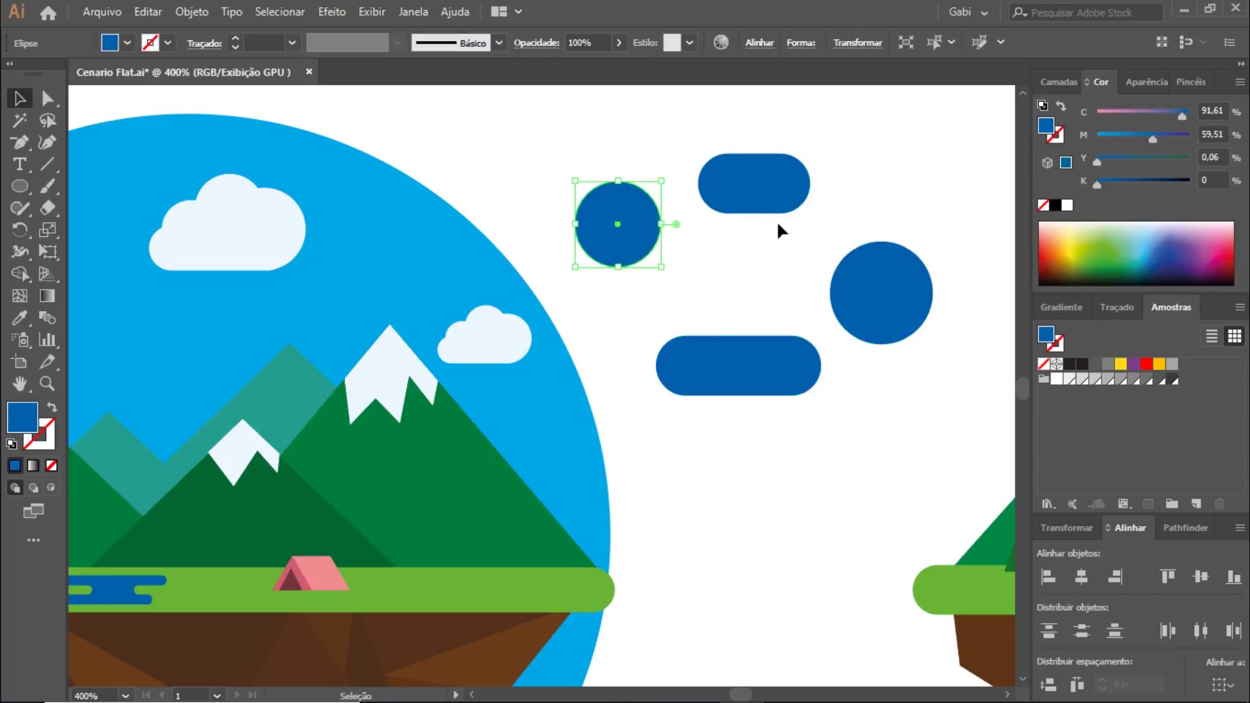
key(ctrl+z)
key(ctrl+z)
key(ctrl+z)
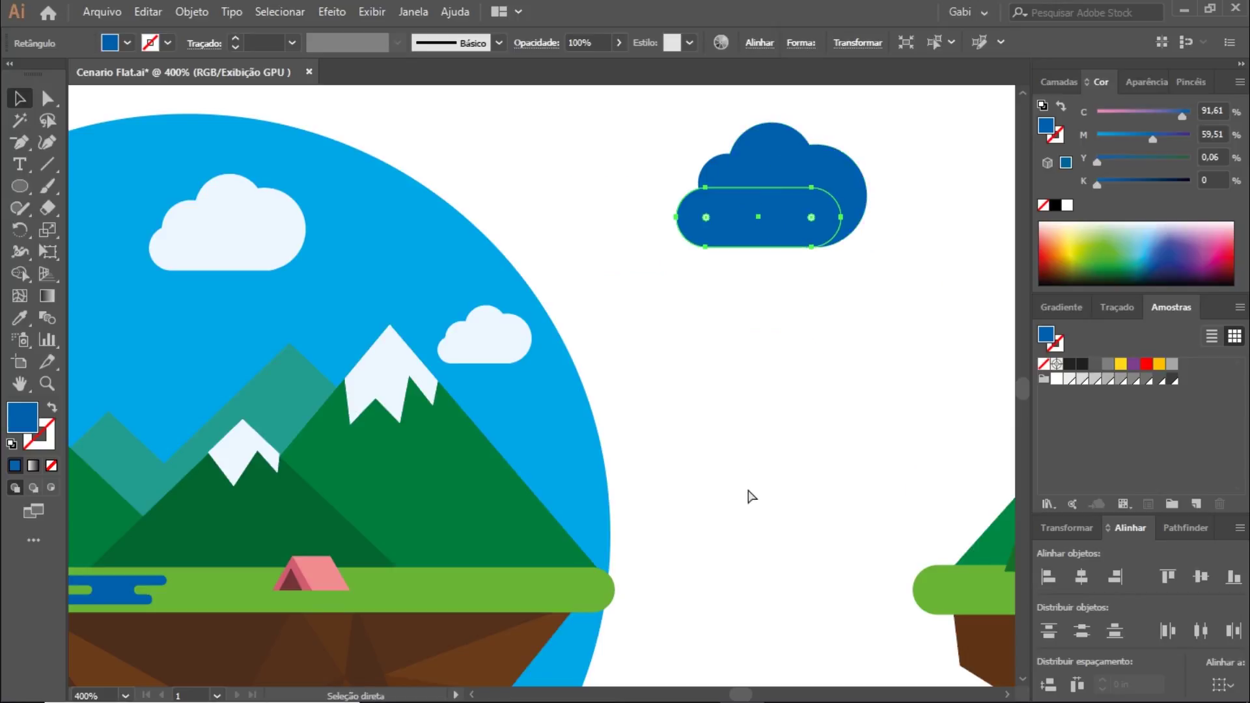
click(771, 433)
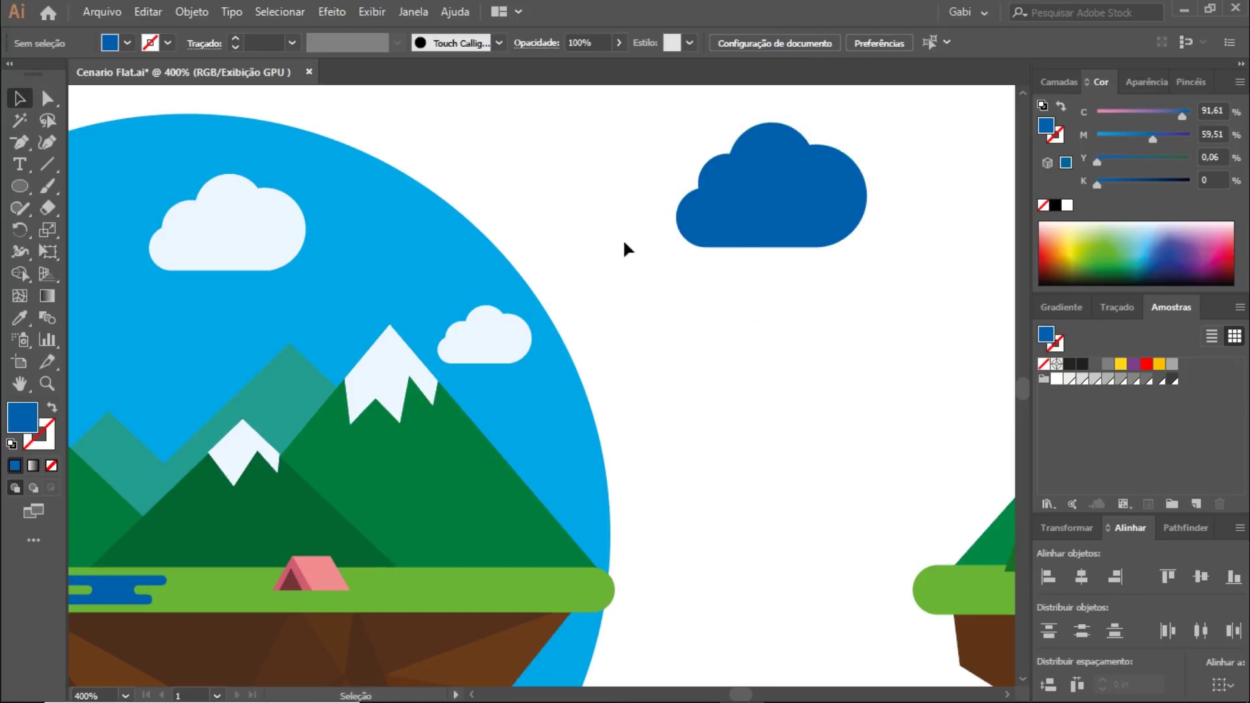
- Fill all cloud shapes white, Unite them in Pathfinder, and zoom out
drag(649, 136, 880, 301)
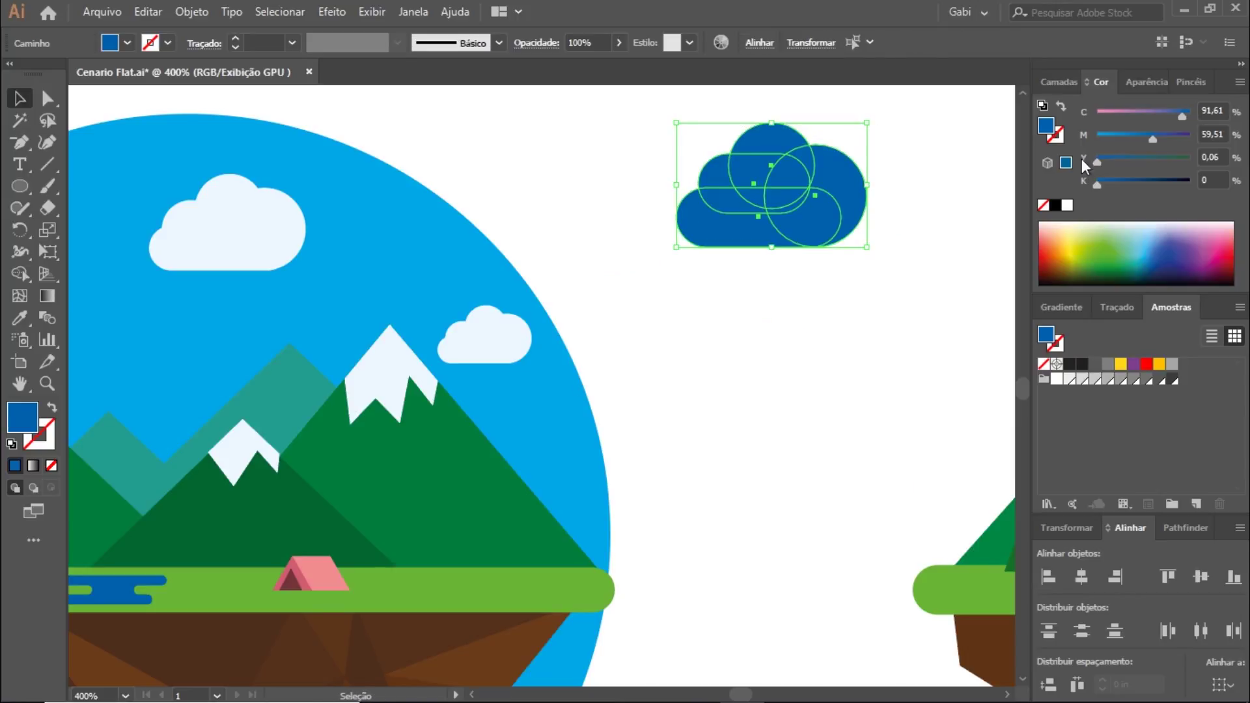
click(1066, 205)
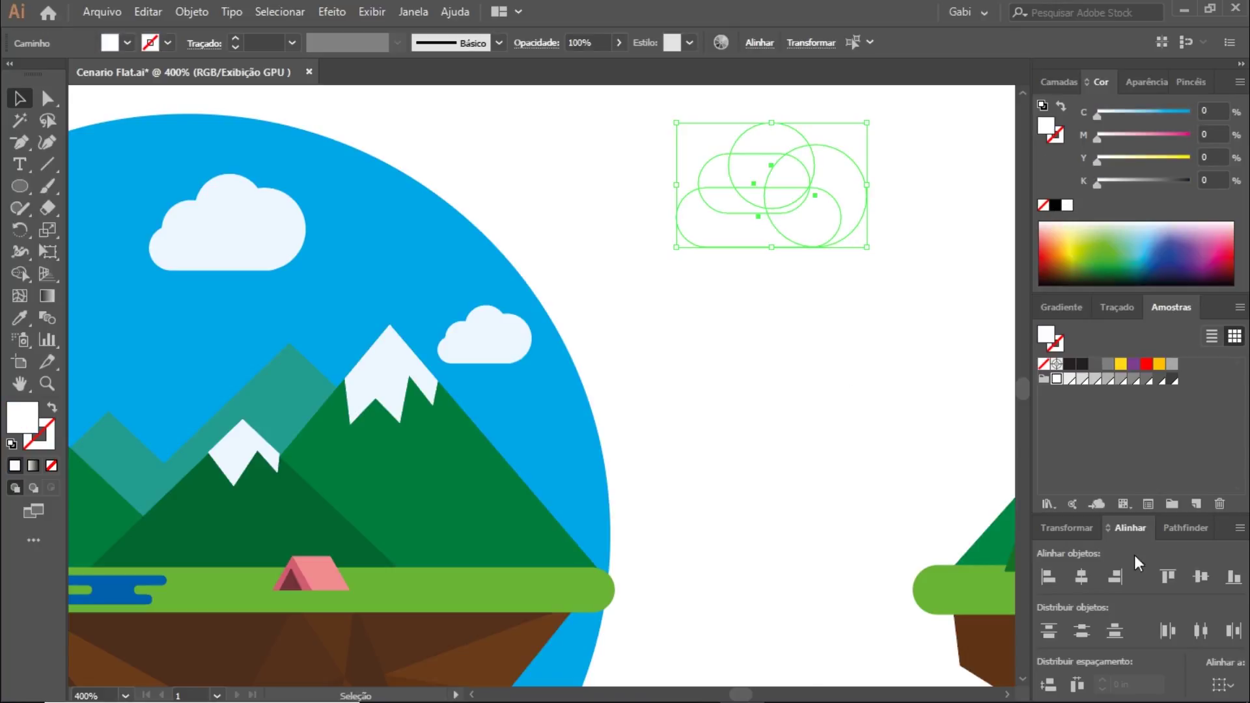
click(1184, 527)
click(1049, 637)
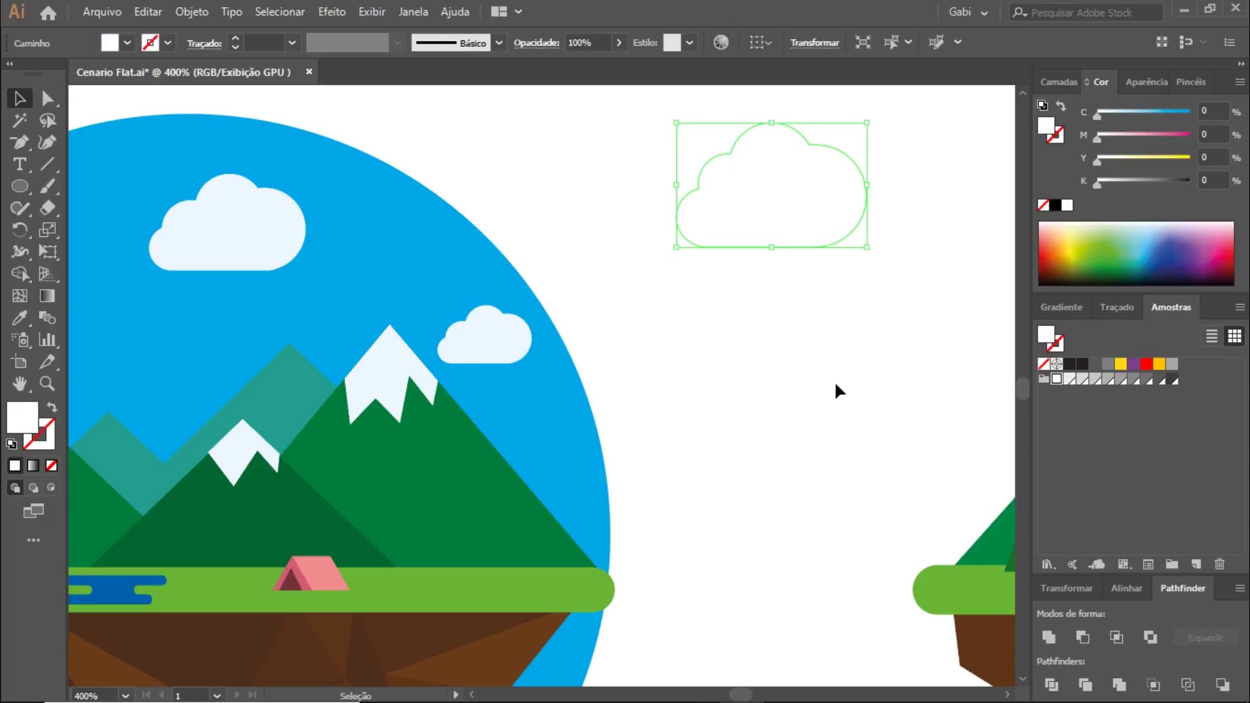
click(823, 341)
key(ctrl+minus)
key(ctrl+minus)
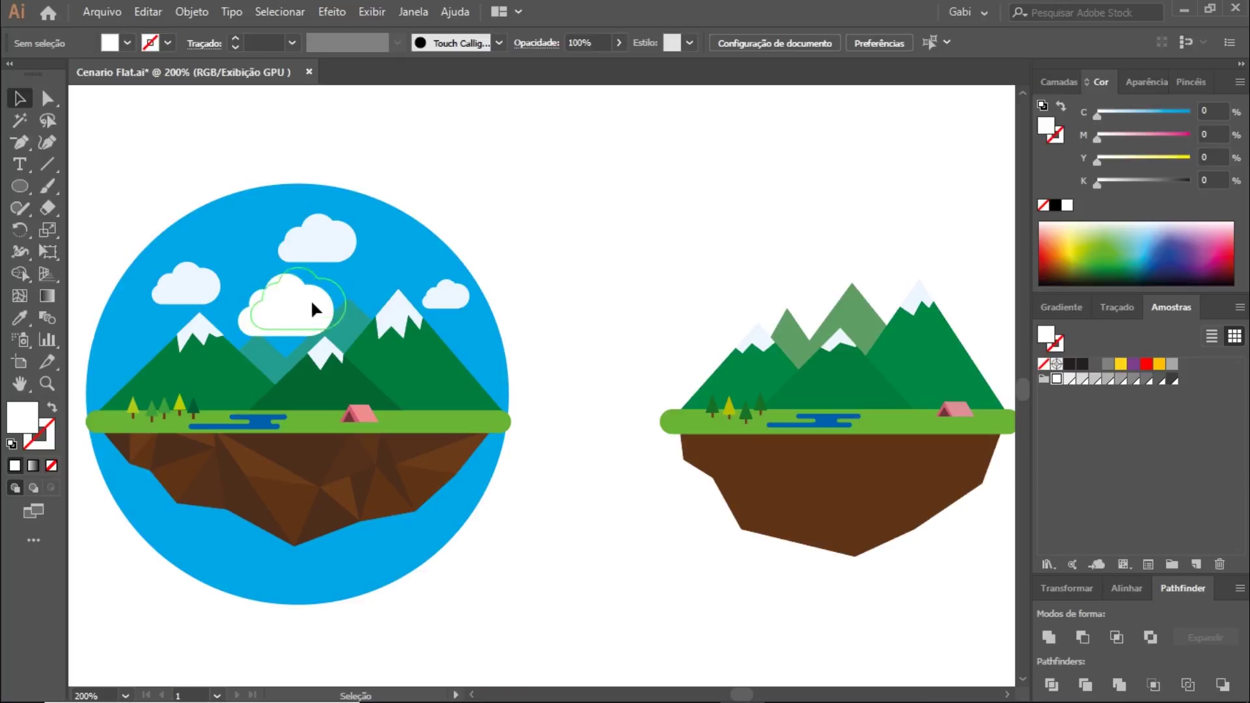
- Move the white cloud aside and sample the existing circle's blue
drag(296, 310, 643, 195)
drag(643, 335, 529, 344)
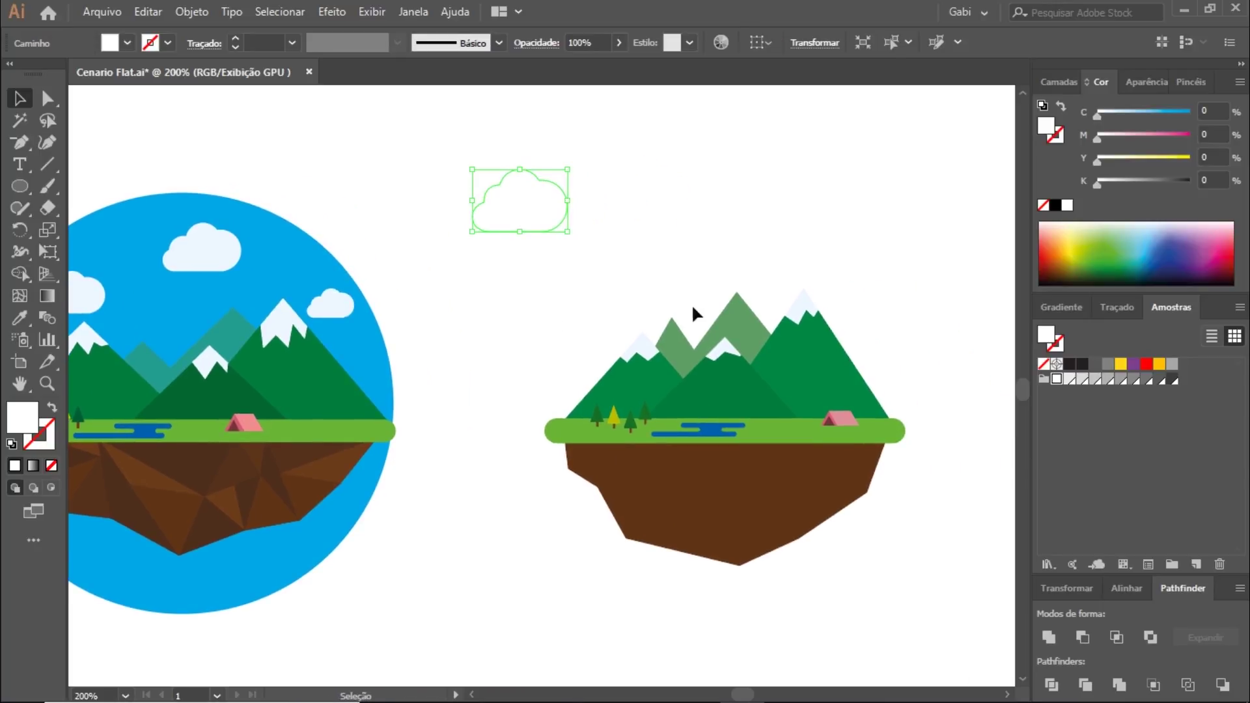
click(286, 299)
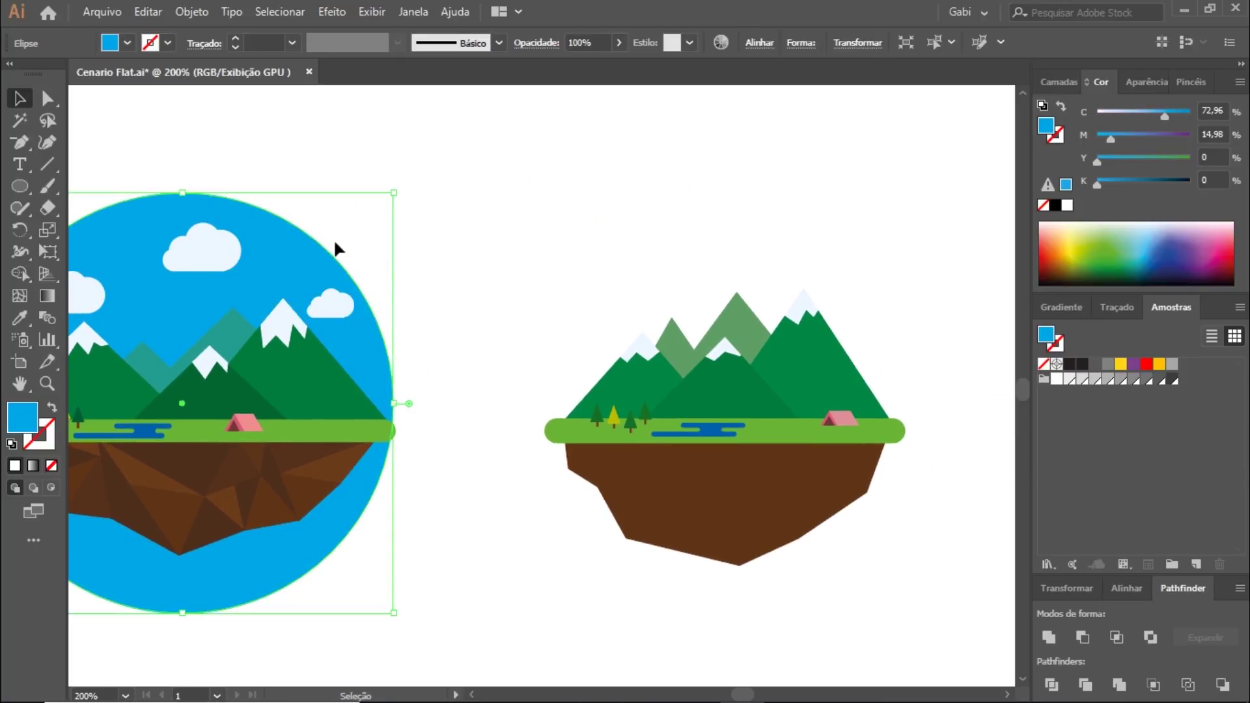
click(557, 270)
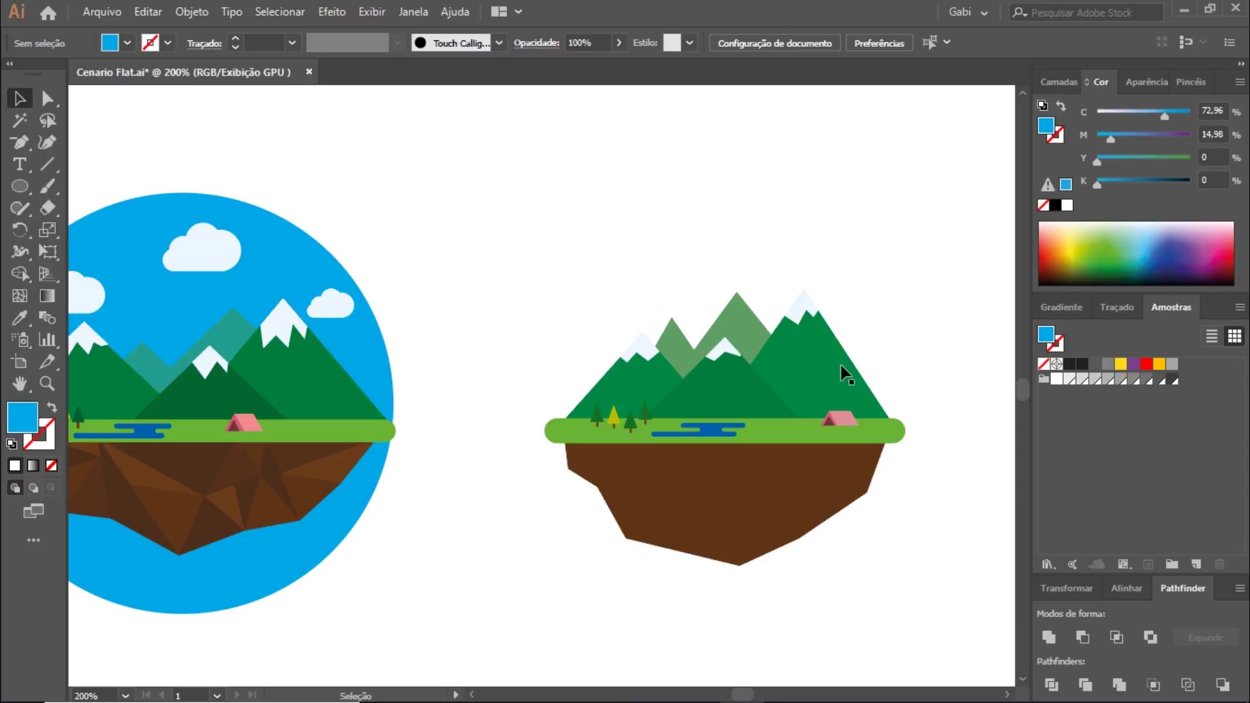
- Draw a large blue circle around the reference island and place a smaller cloud inside
click(15, 192)
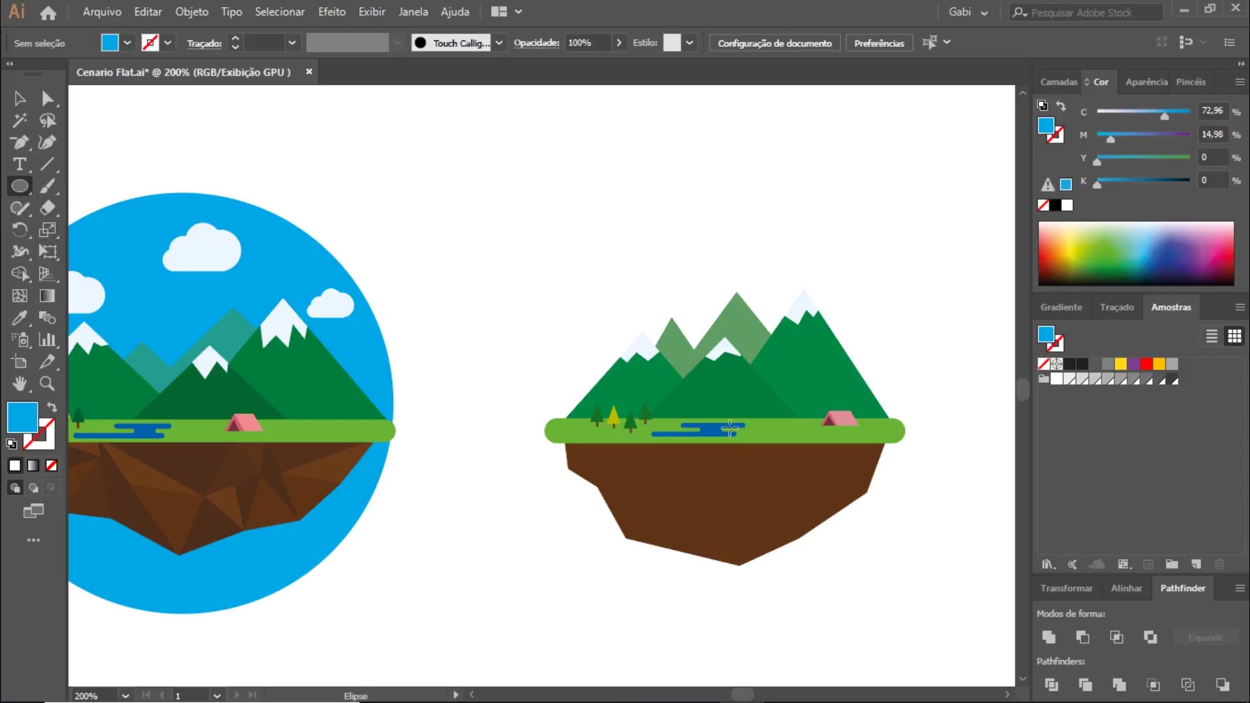
drag(759, 448, 908, 533)
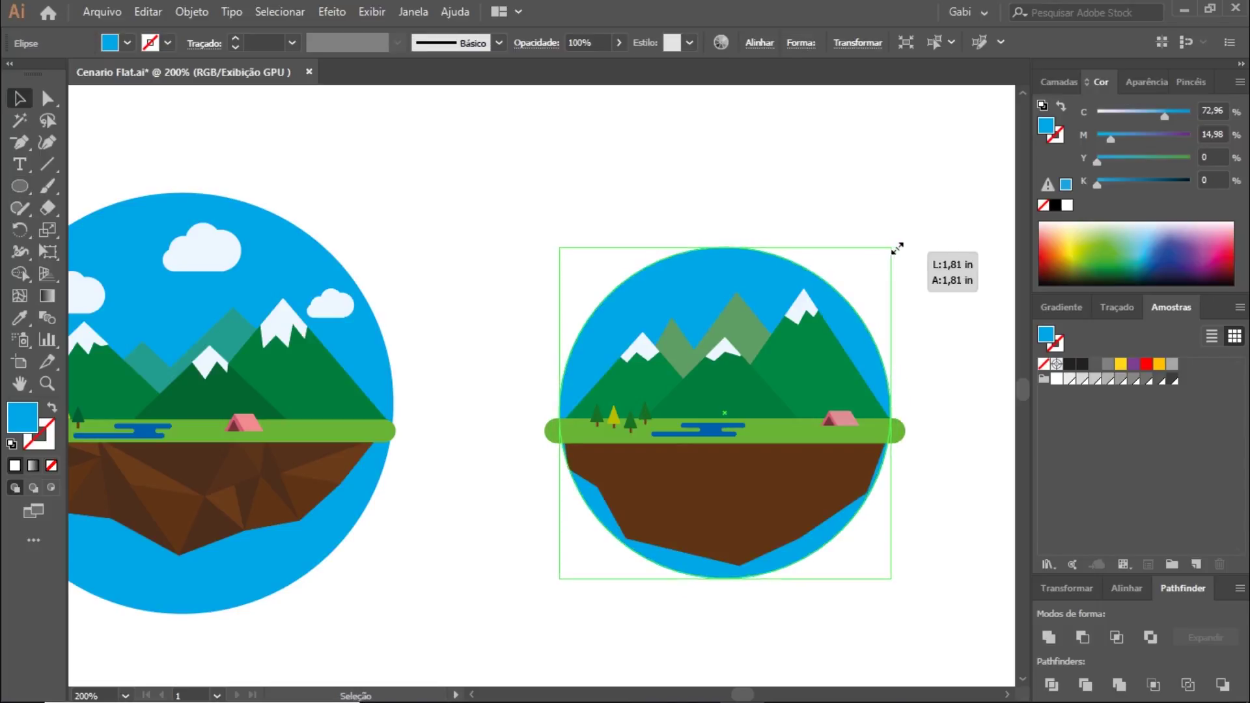
drag(908, 533, 923, 215)
key(v)
mouse_move(524, 218)
mouse_down()
mouse_move(759, 263)
mouse_move(662, 268)
mouse_move(627, 303)
mouse_up()
click(572, 195)
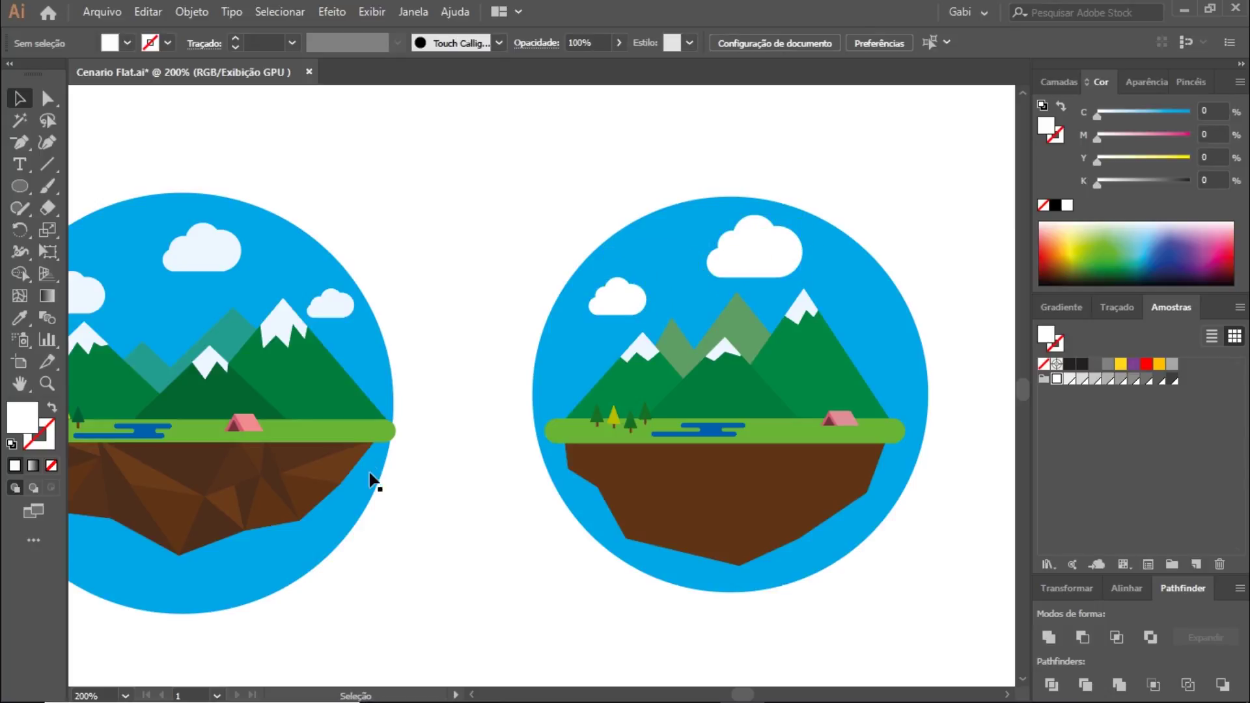
- Centre the view on the right island and sample the ground's brown colour
key(z)
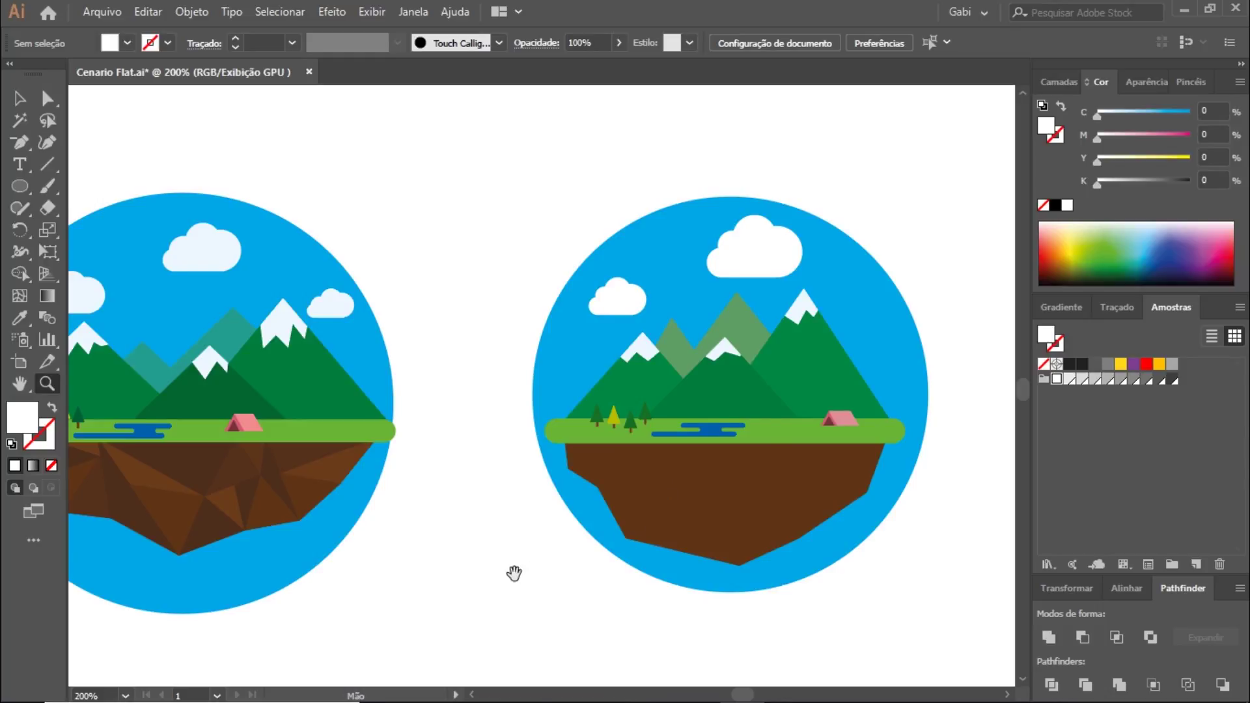
drag(510, 571, 582, 508)
scroll(438, 490, right, 3)
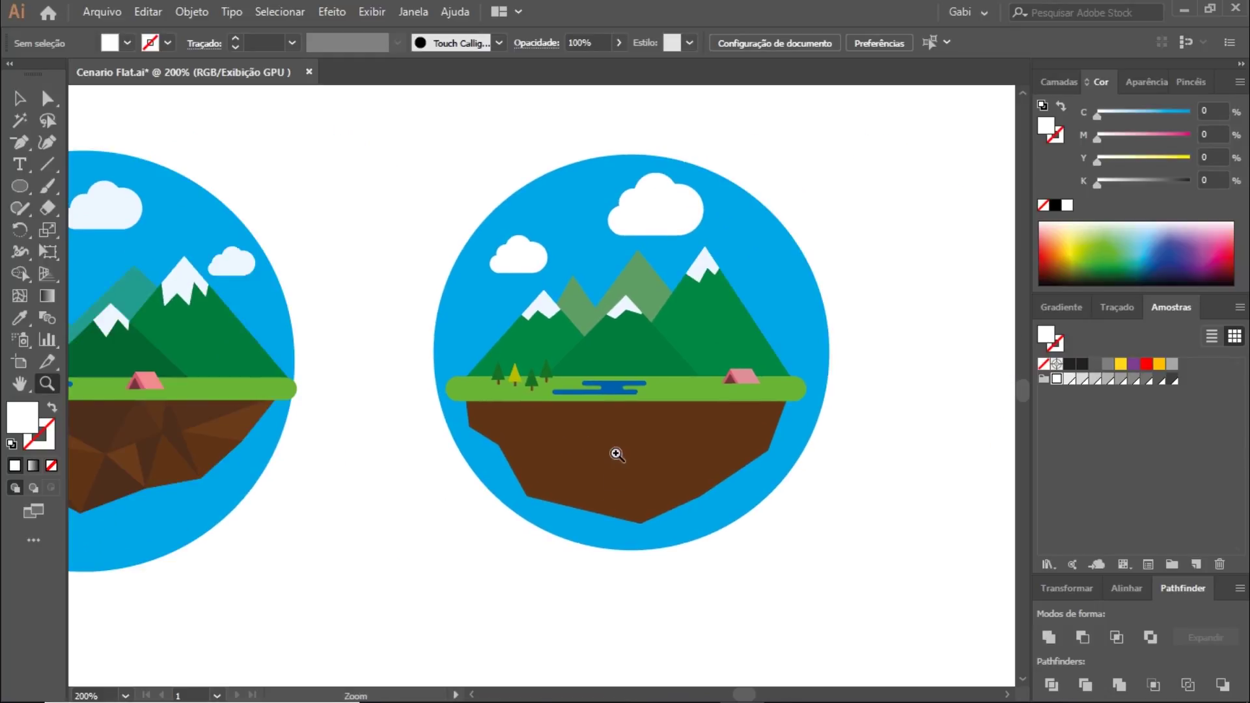
scroll(613, 446, up, 2)
drag(636, 497, 574, 539)
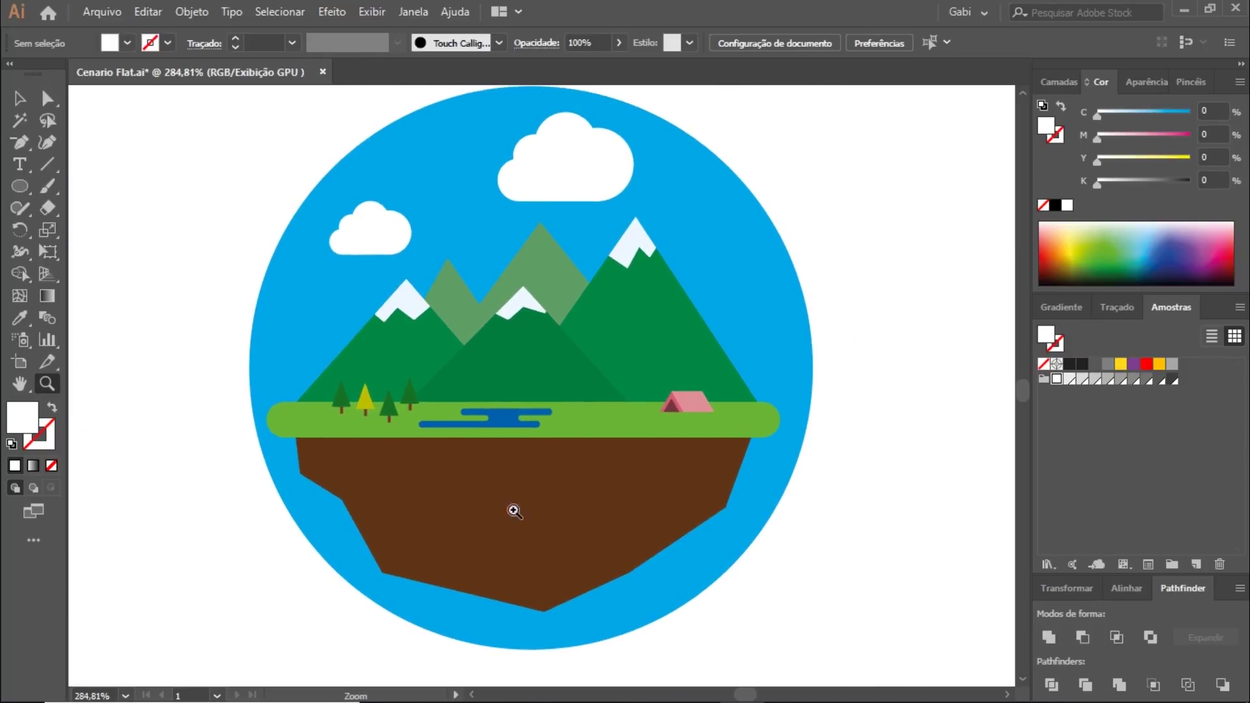
key(a)
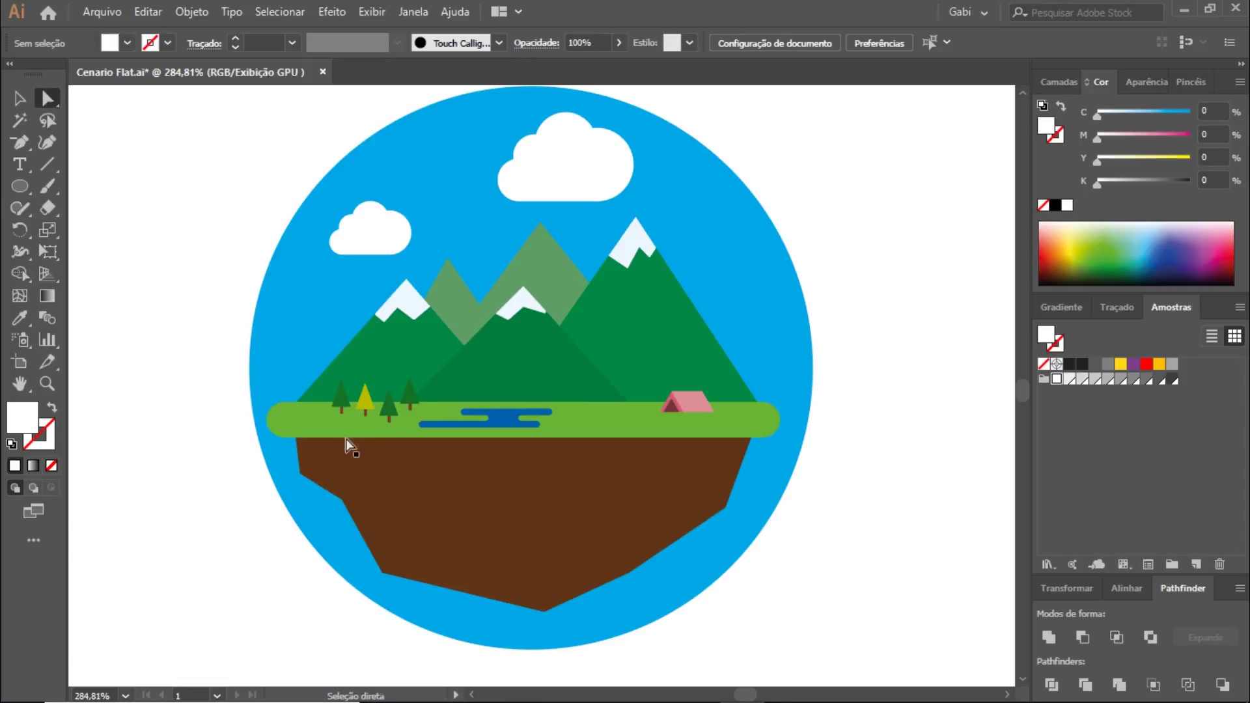
click(369, 447)
key(v)
click(69, 103)
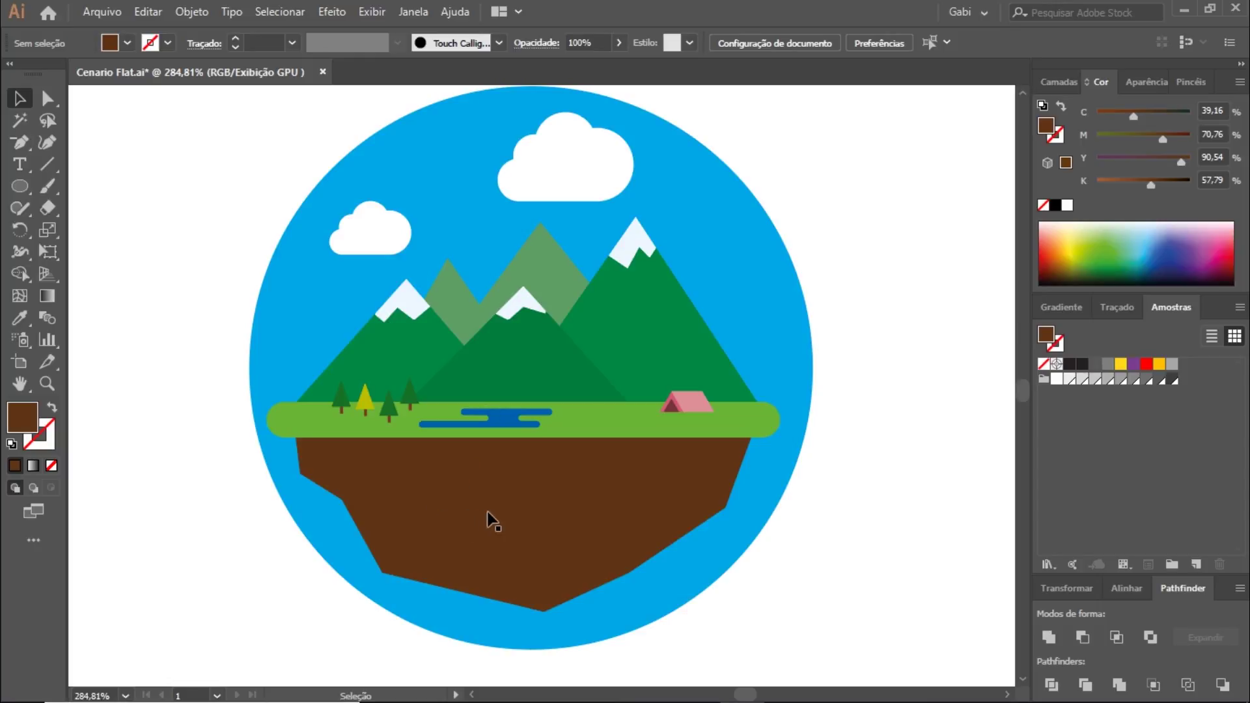
- Isolate the brown ground and draw a triangular facet along its left cliff
double_click(506, 519)
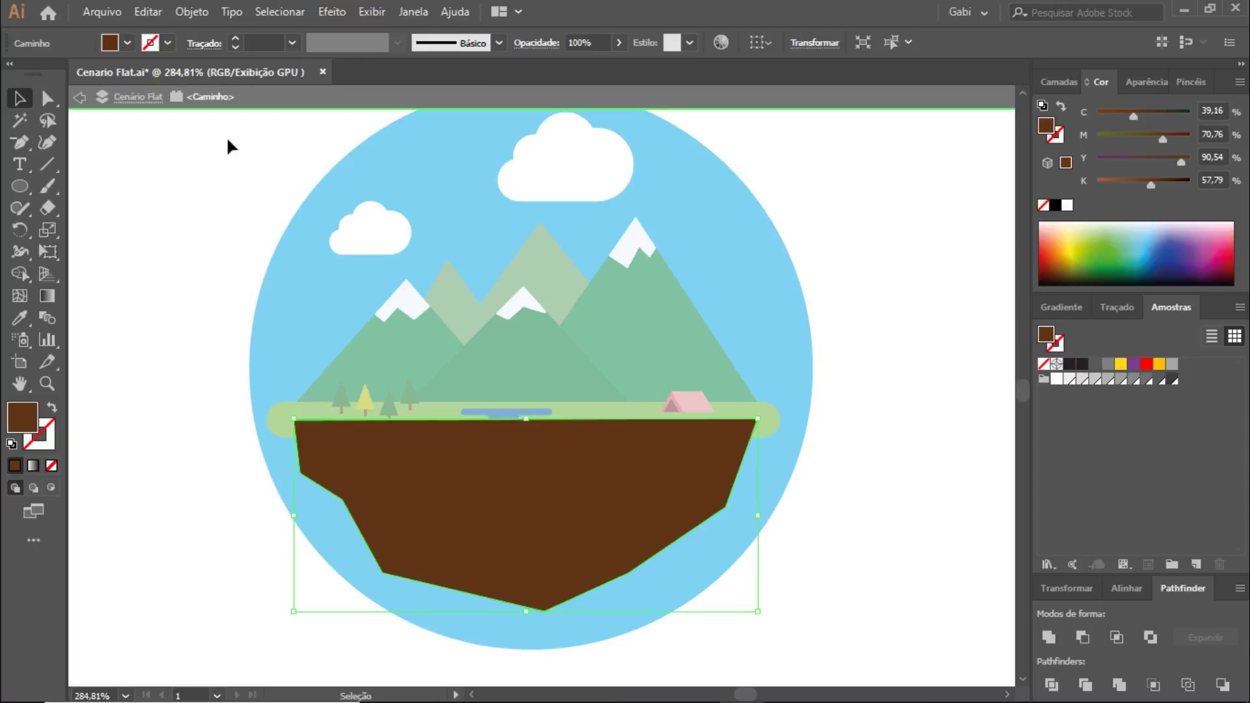
click(196, 437)
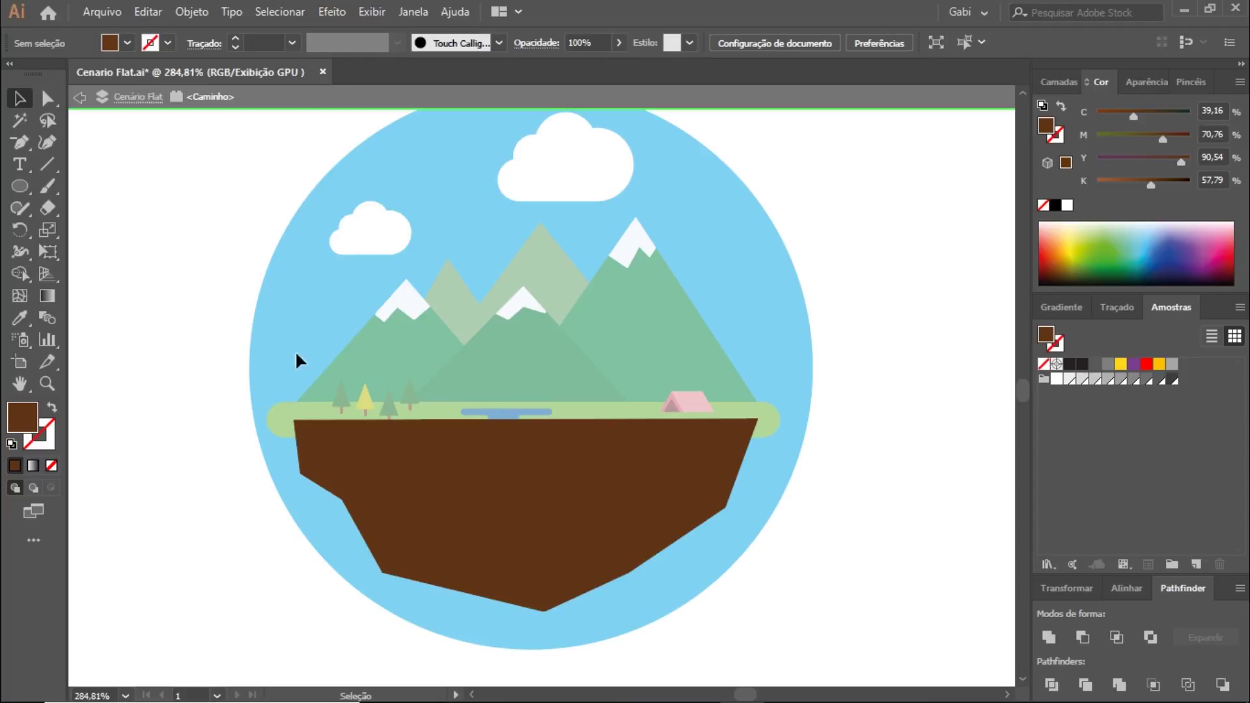
key(p)
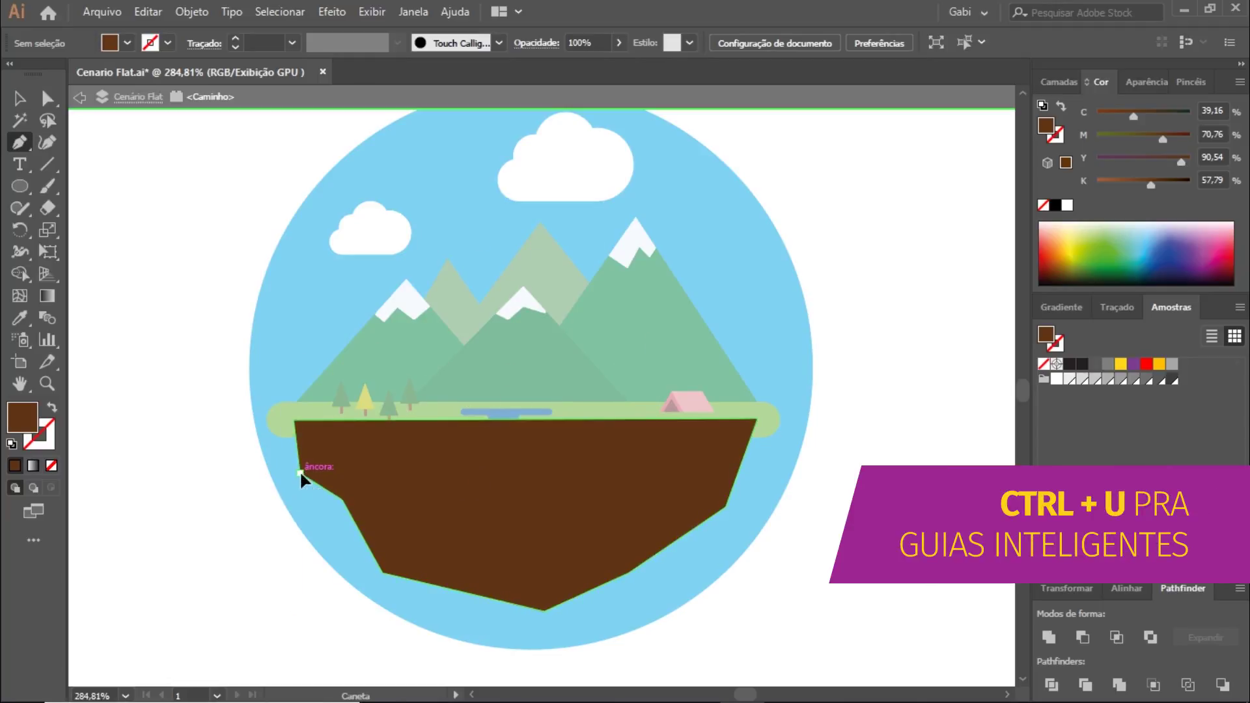
click(301, 473)
click(388, 448)
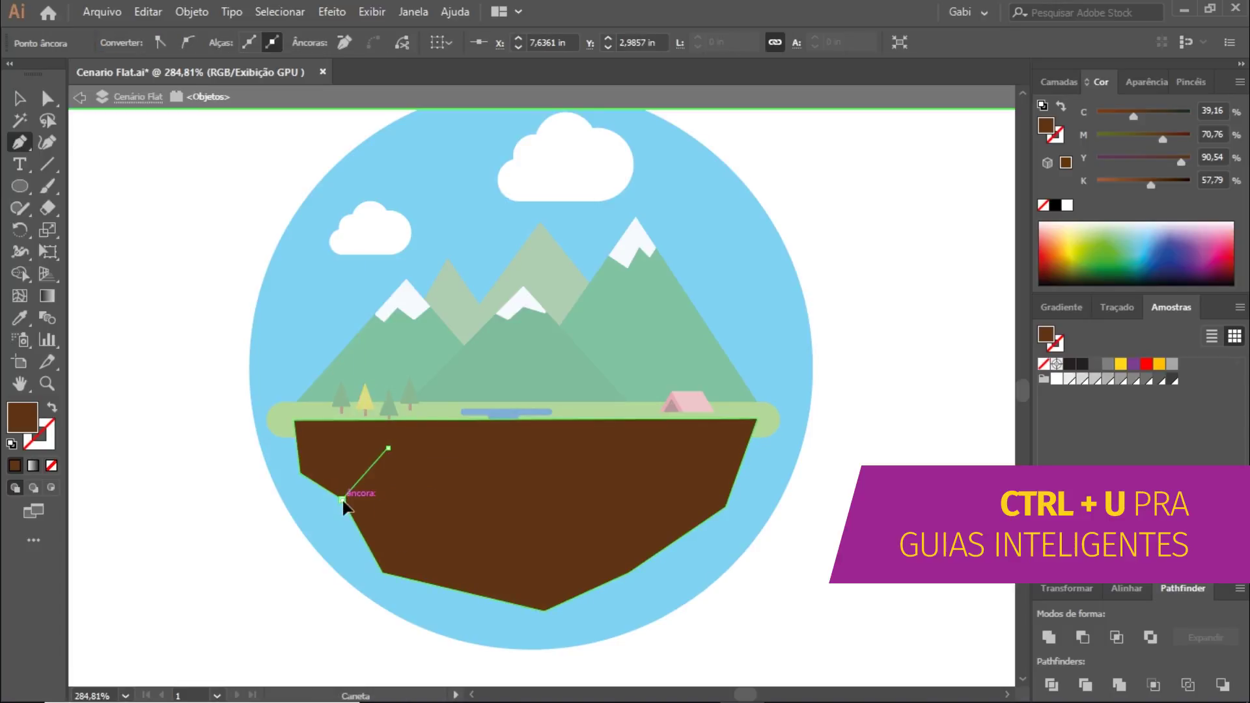
click(383, 572)
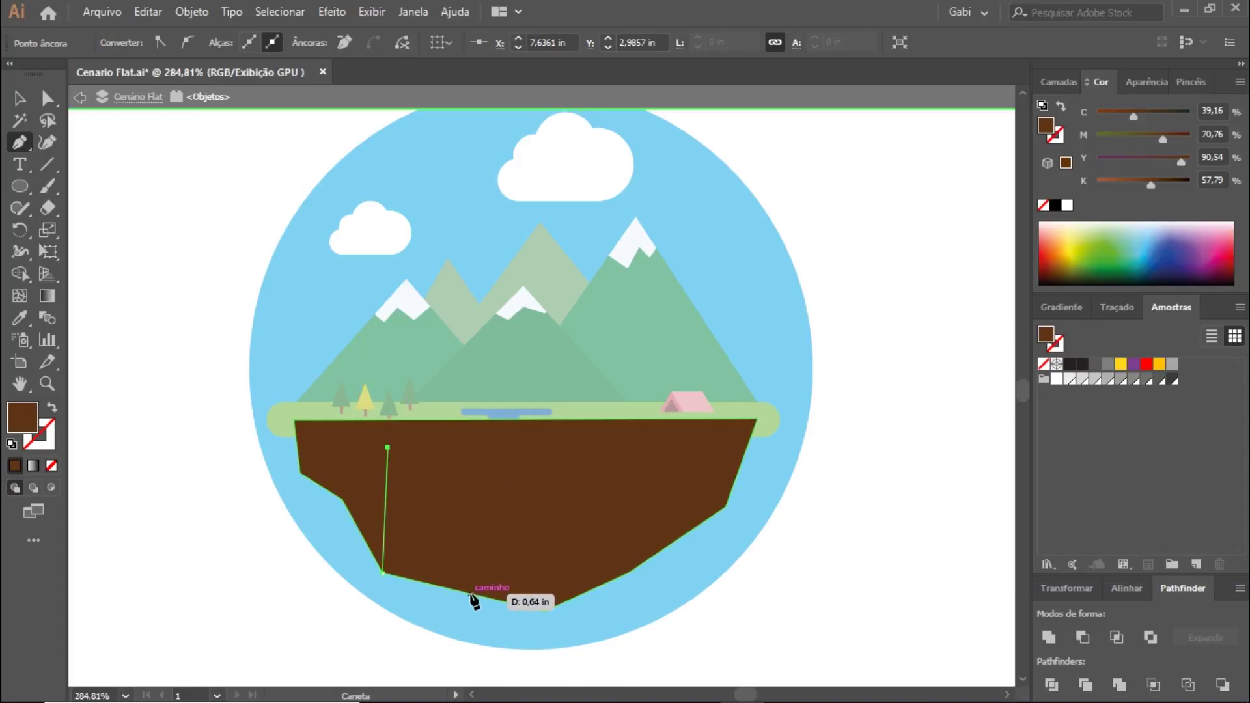
click(470, 593)
click(383, 574)
- Shade the cliff triangle darker brown and lighten the small top-left facet
key(v)
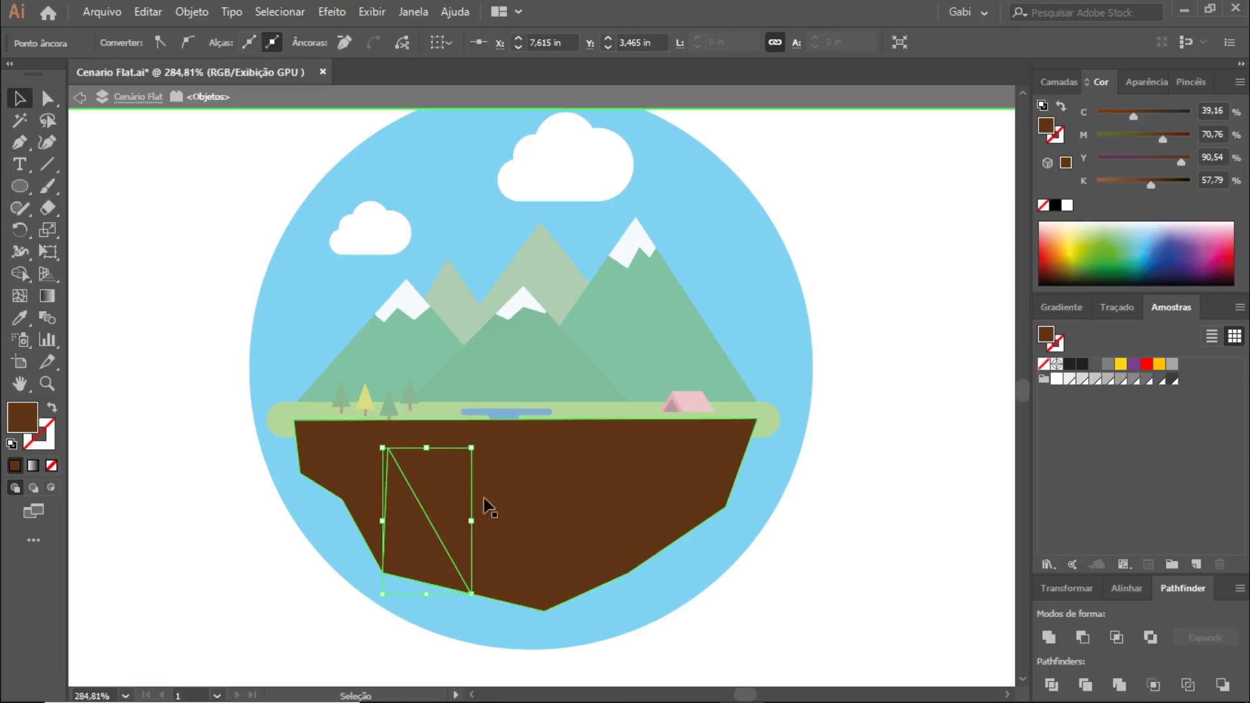
drag(1152, 188, 1126, 187)
click(364, 459)
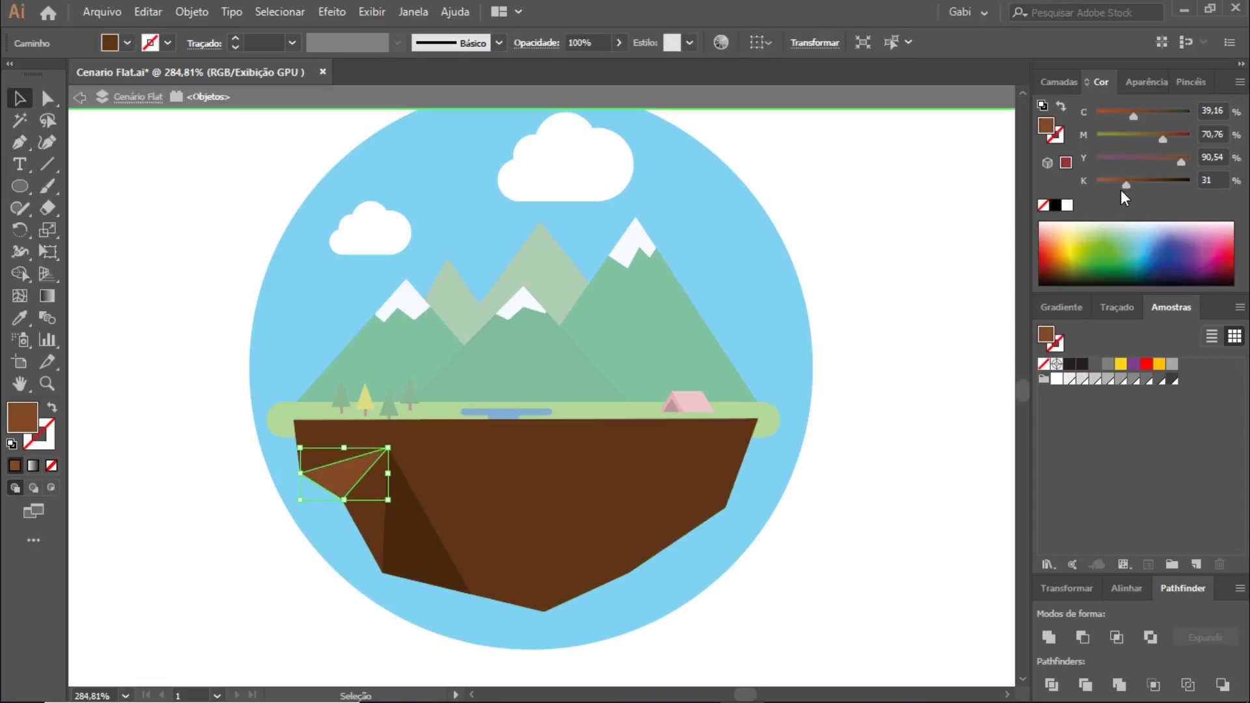
click(892, 268)
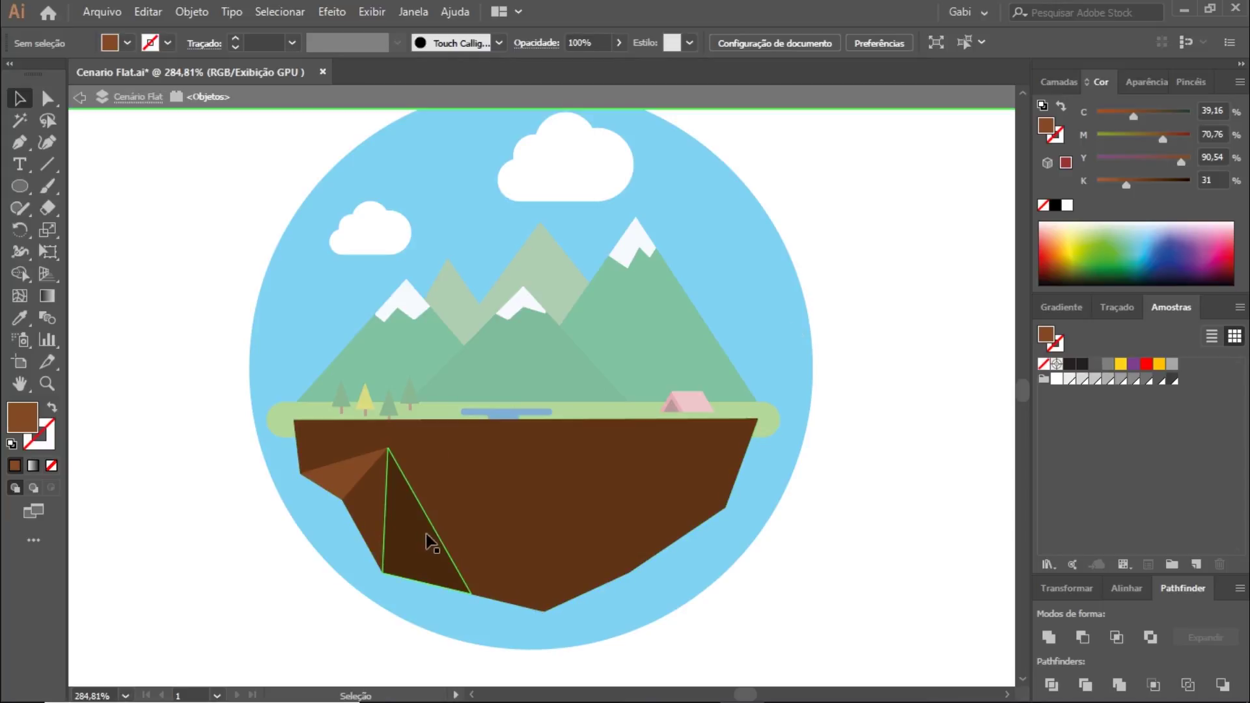
- Draw another triangular facet toward the lake's edge and darken its brown
key(p)
click(387, 447)
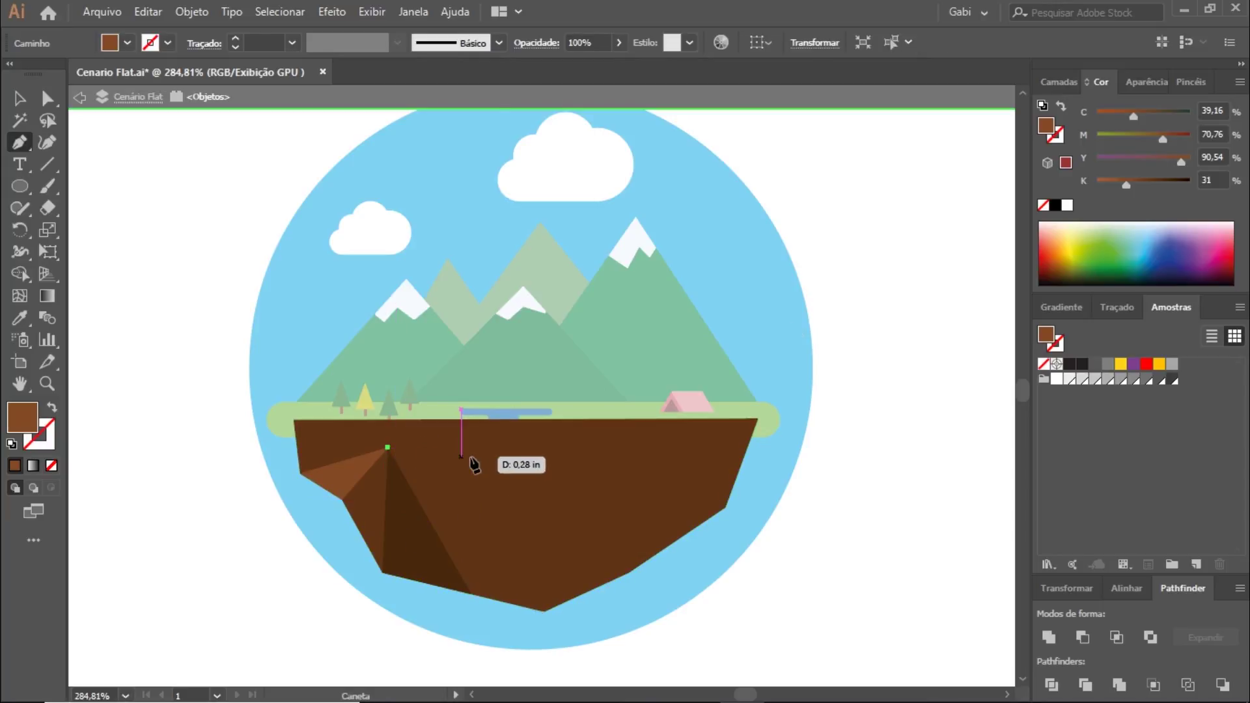
click(497, 417)
click(521, 490)
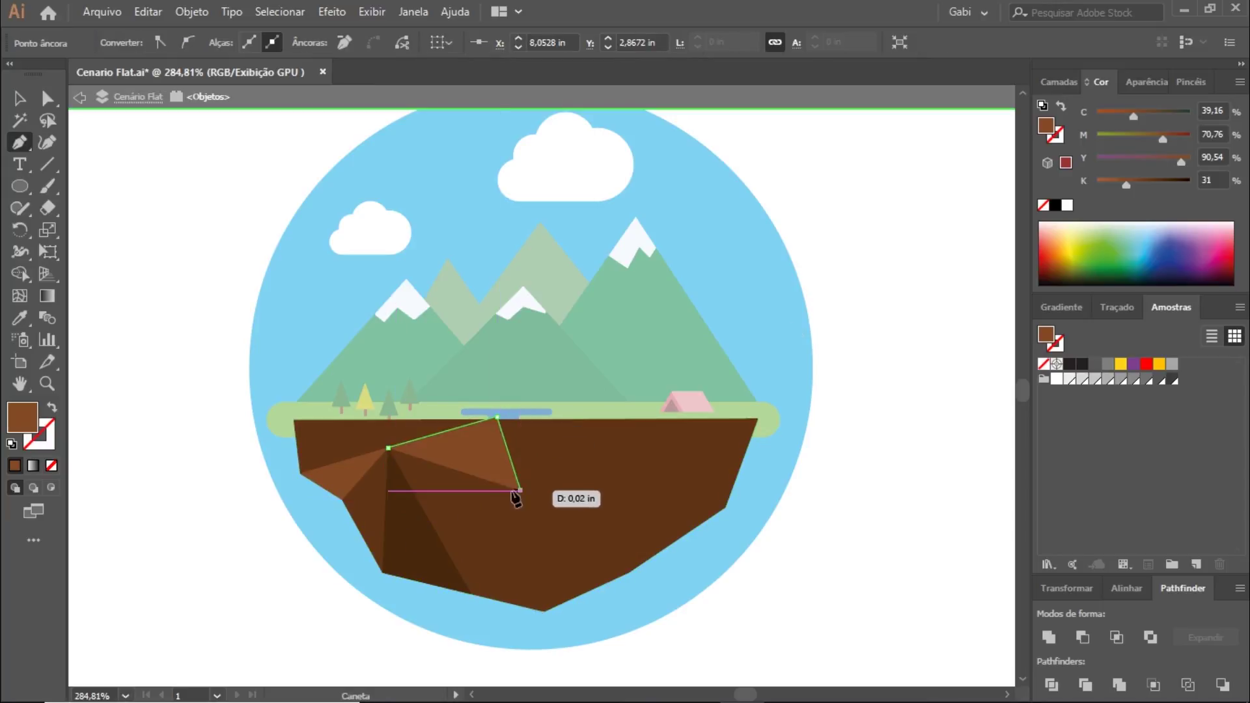
click(389, 447)
drag(1126, 185, 1143, 186)
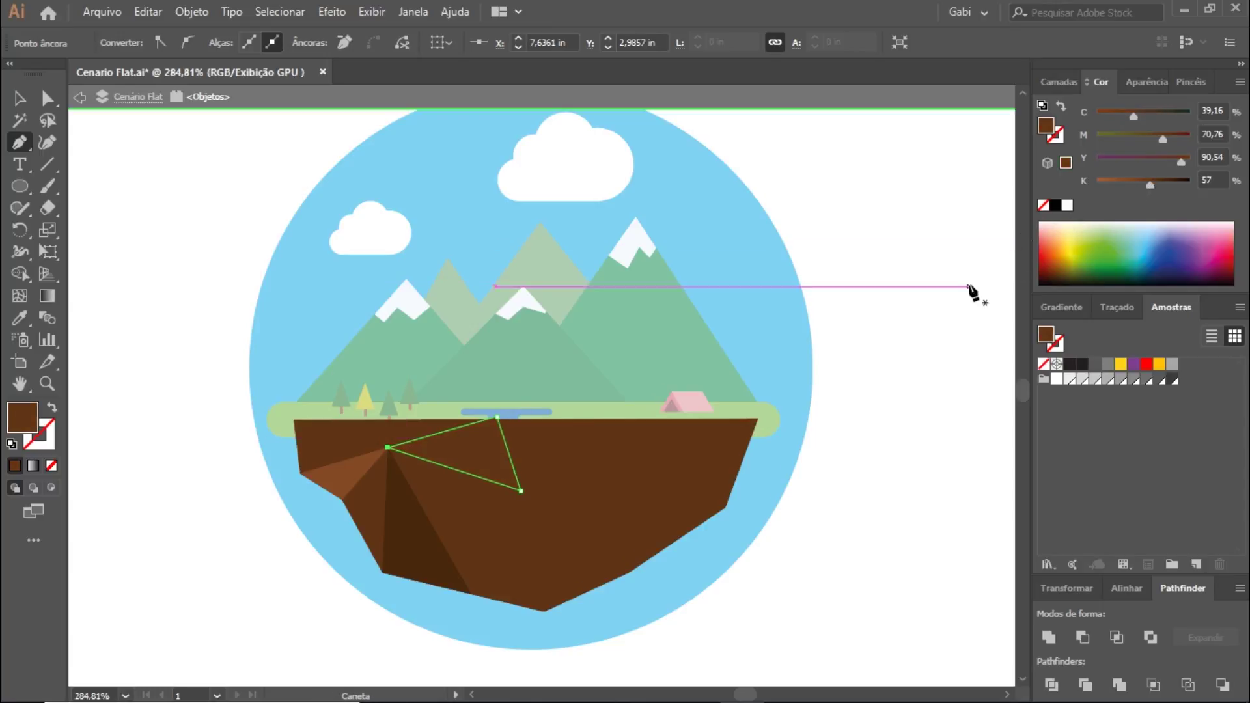
drag(1150, 185, 1157, 185)
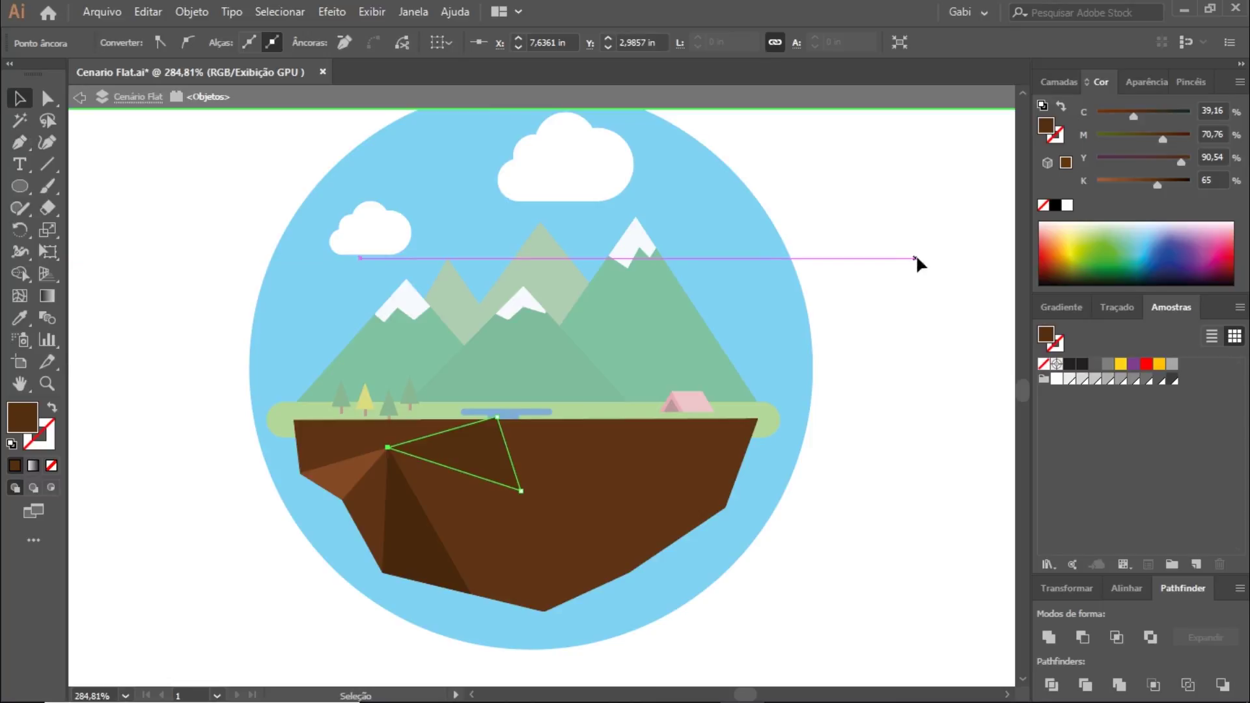
key(v)
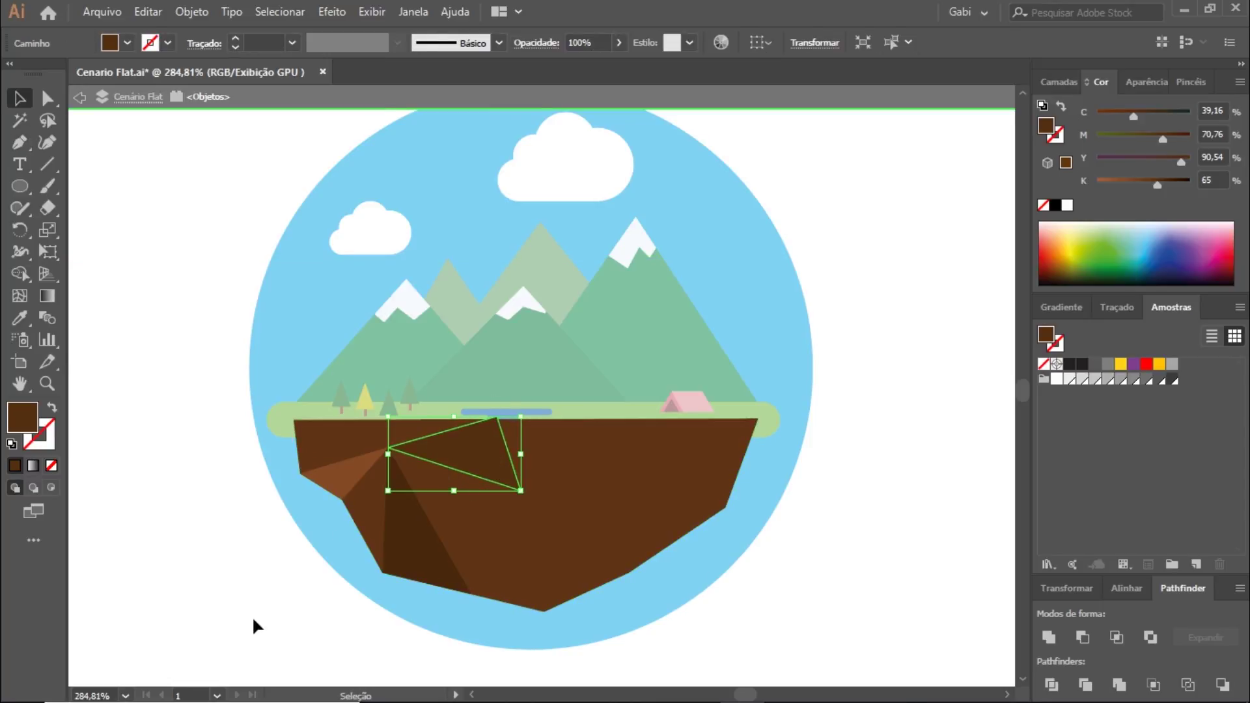
- Exit isolation mode and fit both scenes in view
double_click(251, 625)
key(z)
key(ctrl+0)
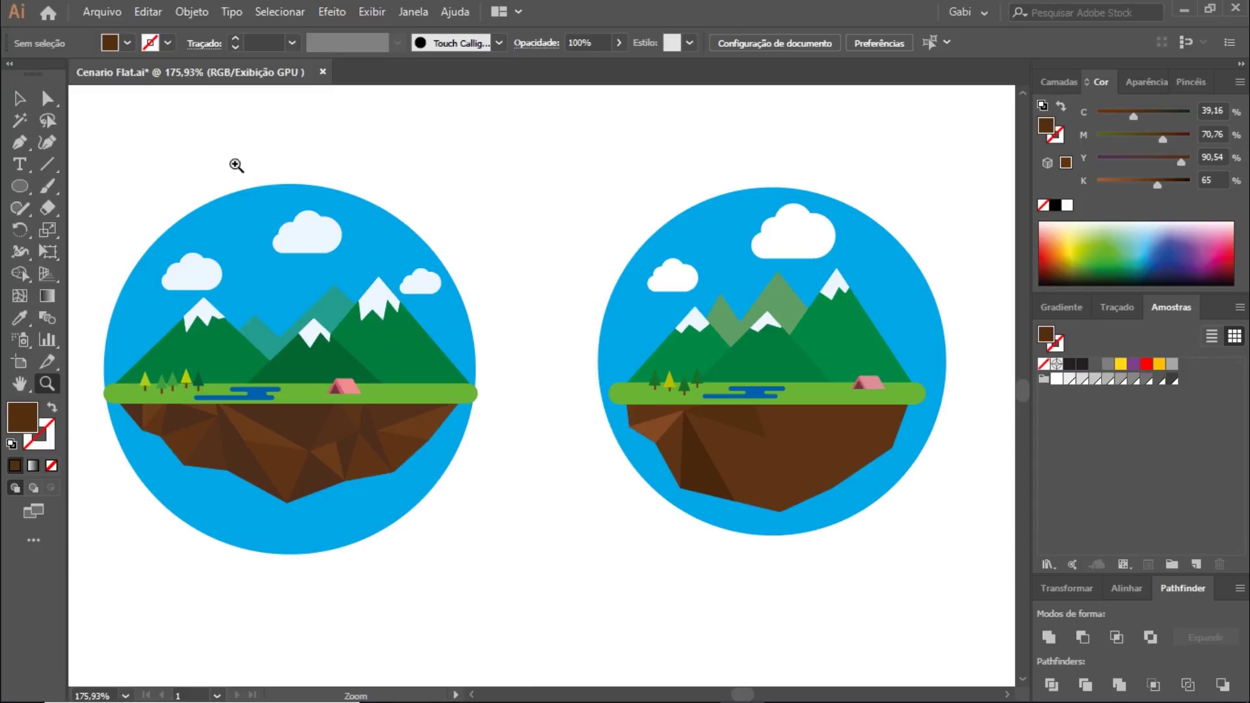
click(51, 100)
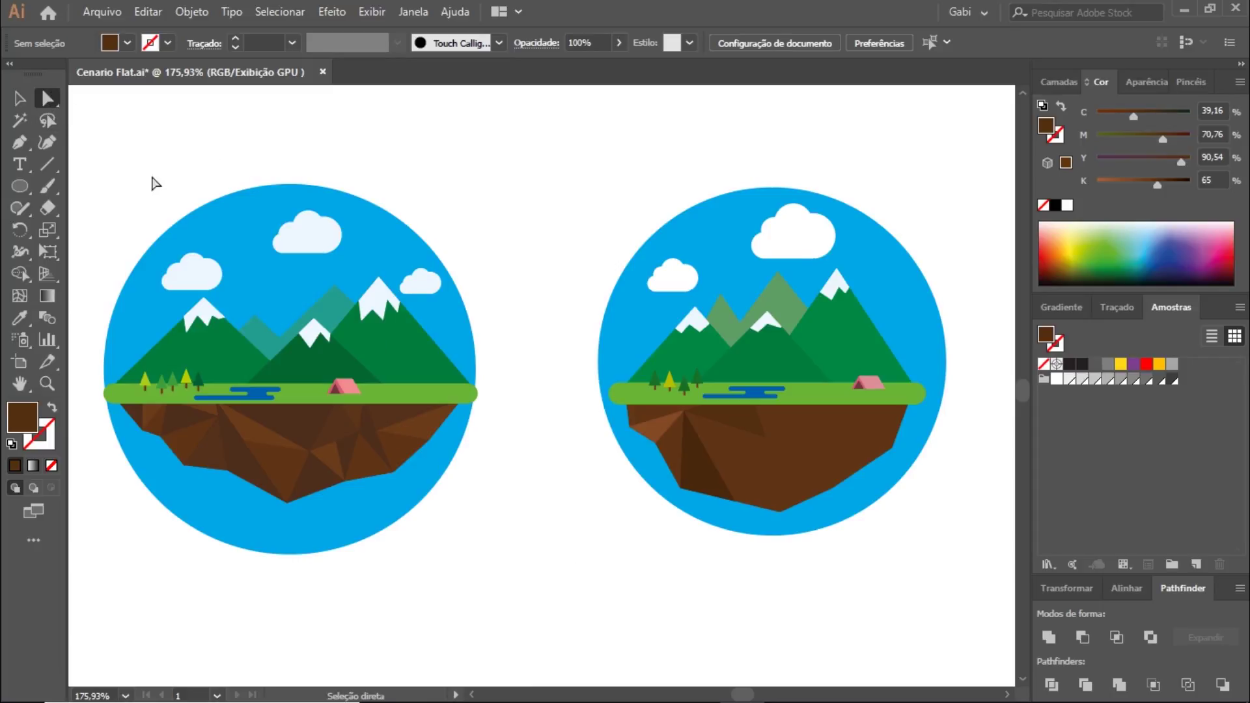